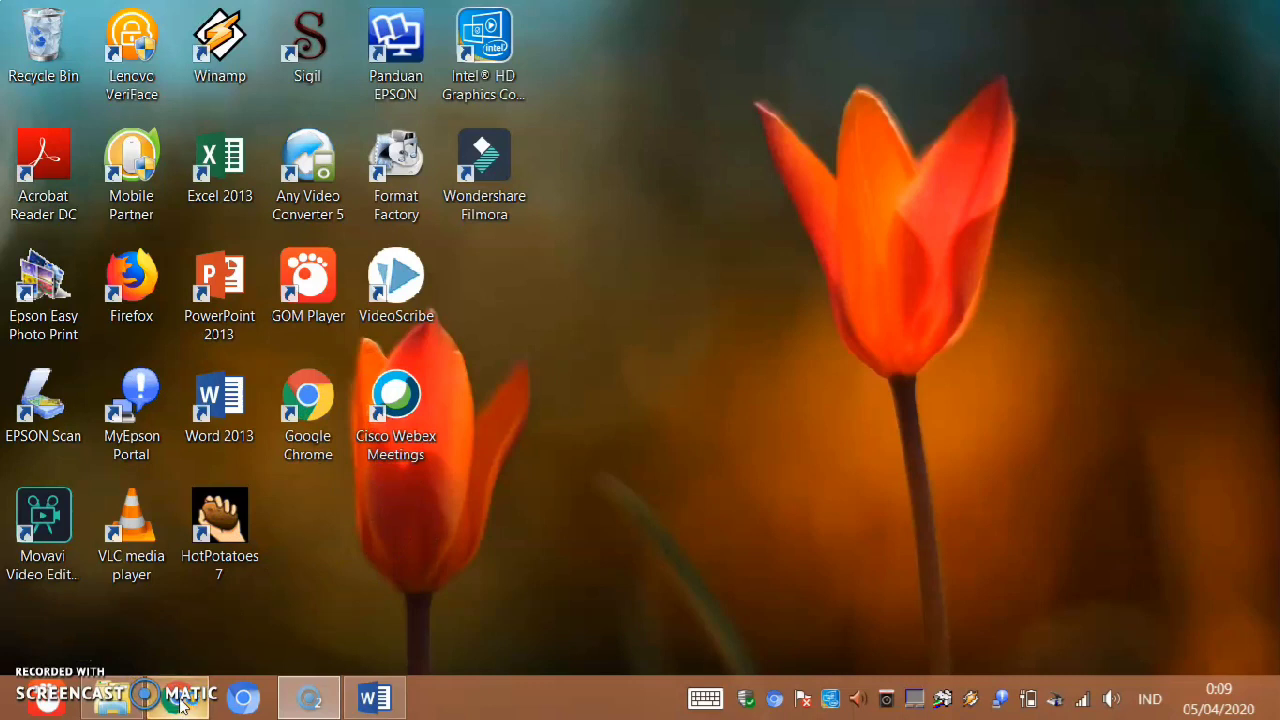
# - Open the Chrome browser, search for "google classroom" and go to the Google Classroom site
pyautogui.click(181, 705)
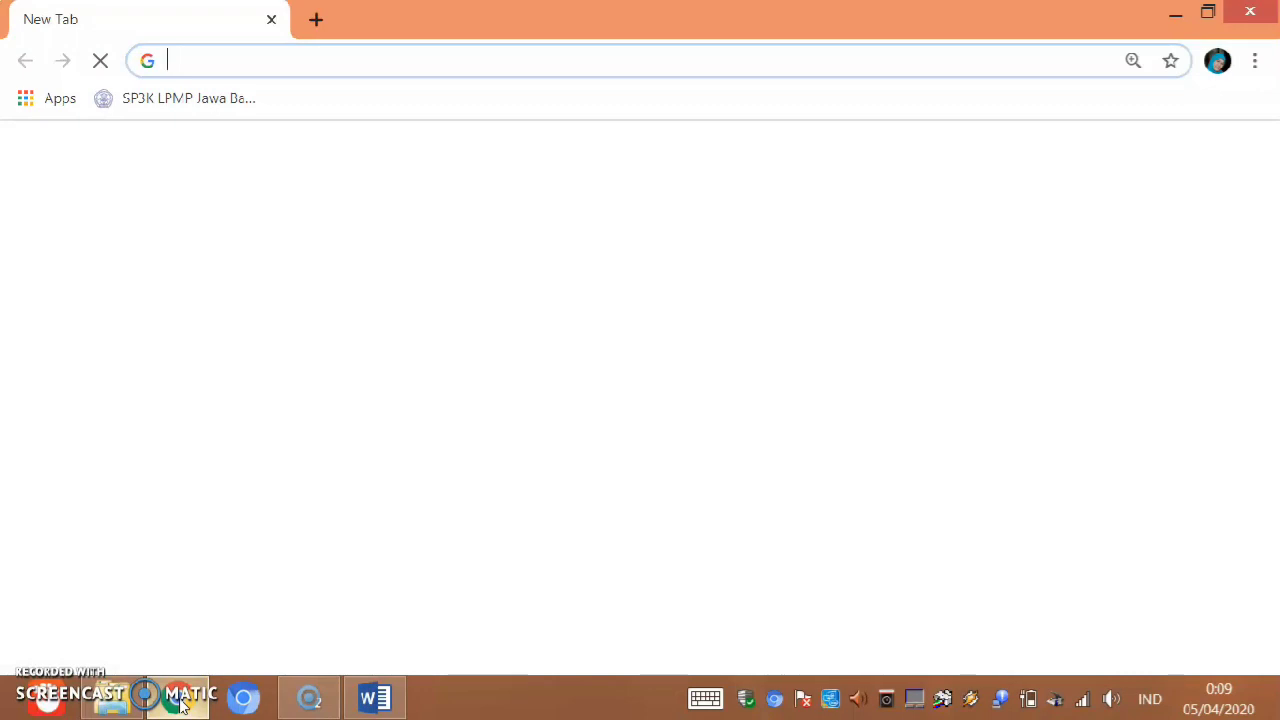
pyautogui.write('google')
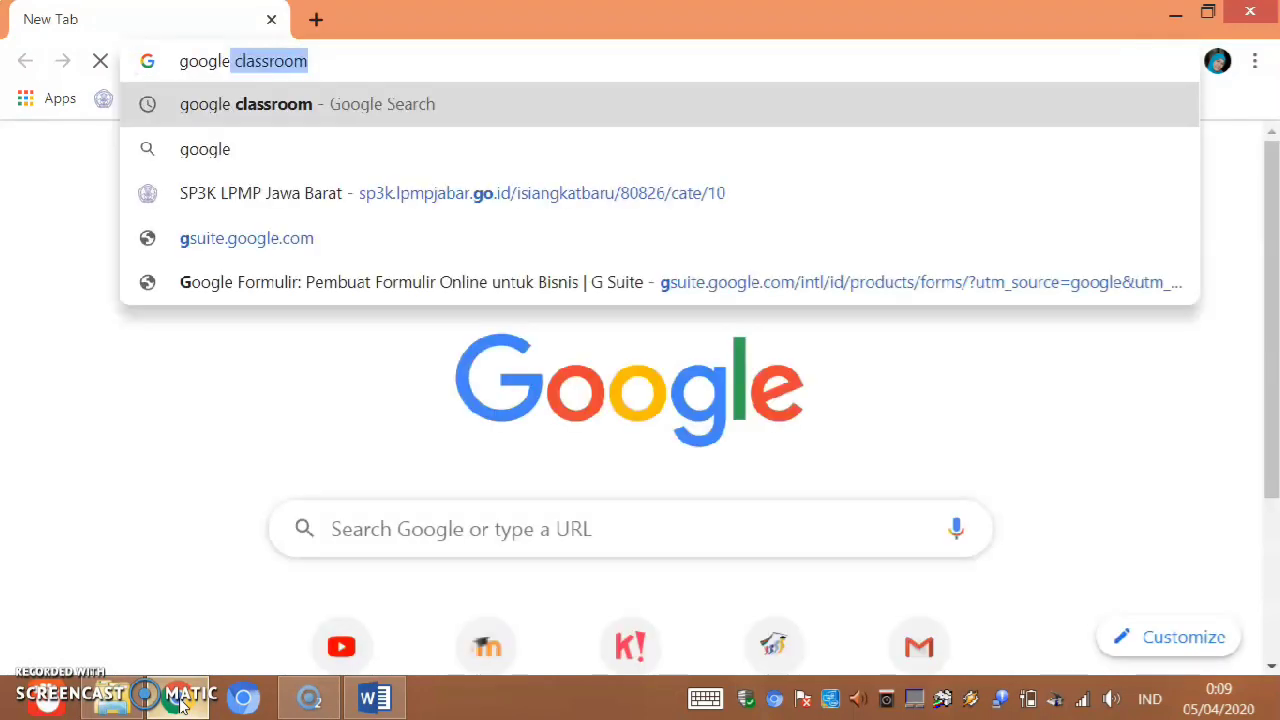
pyautogui.press('Return')
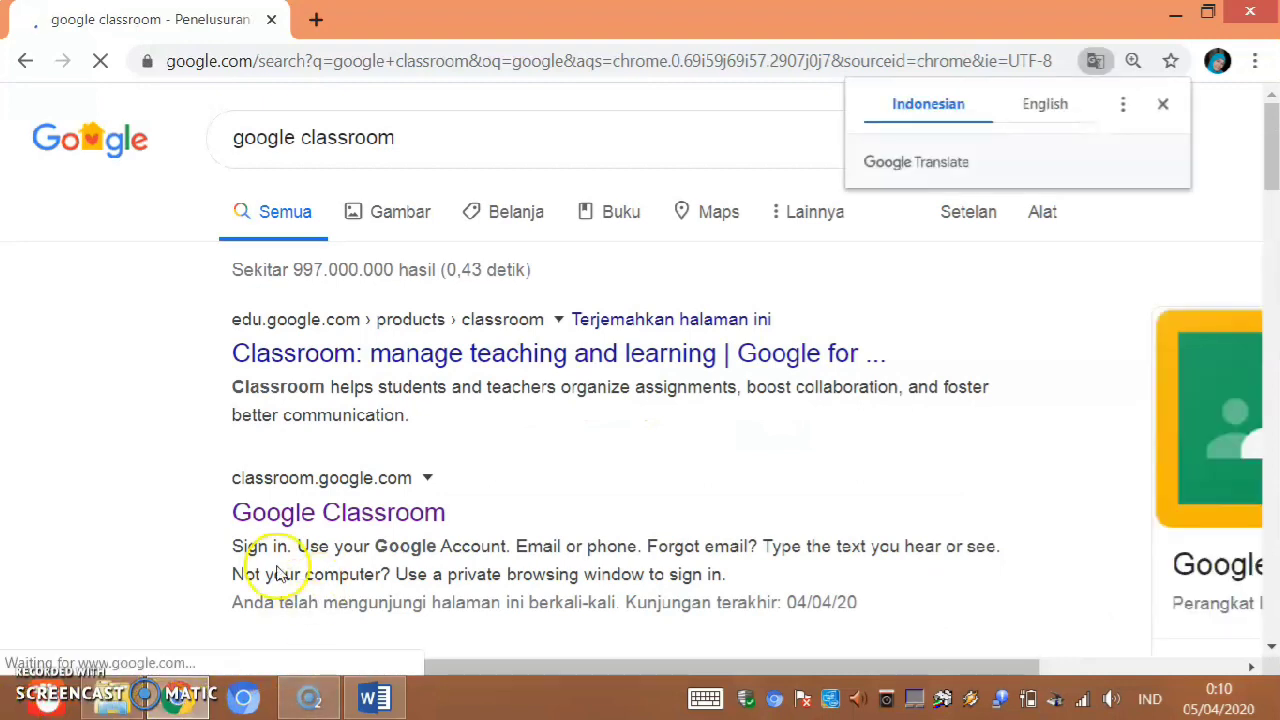
pyautogui.click(288, 512)
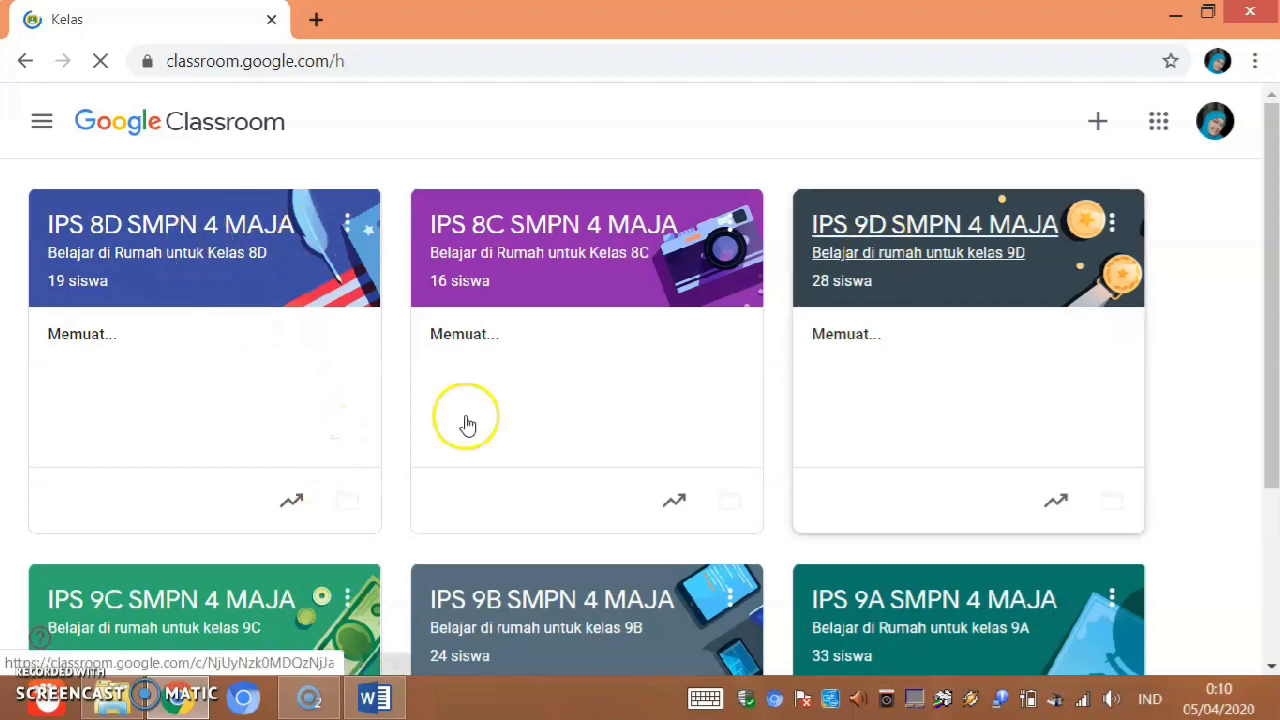
# - Enter the IPS 9A SMPN 4 MAJA class and show its Tugas Kelas page
pyautogui.click(927, 622)
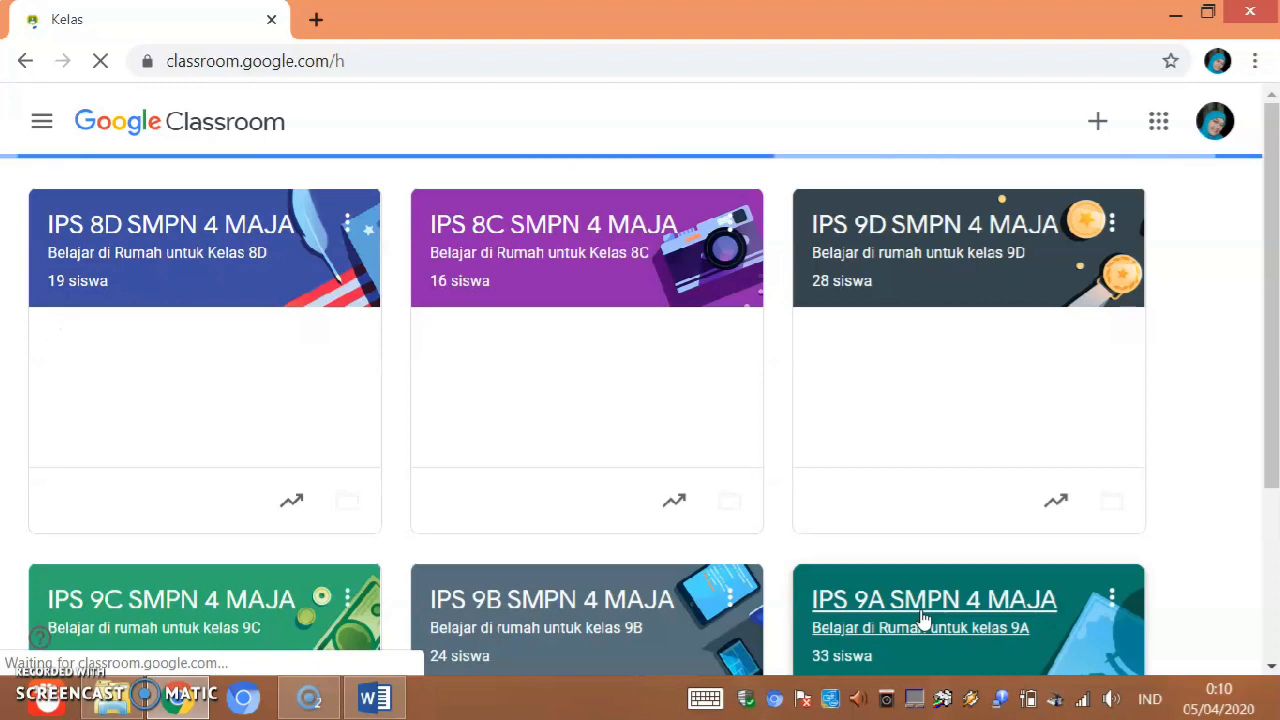
pyautogui.click(922, 620)
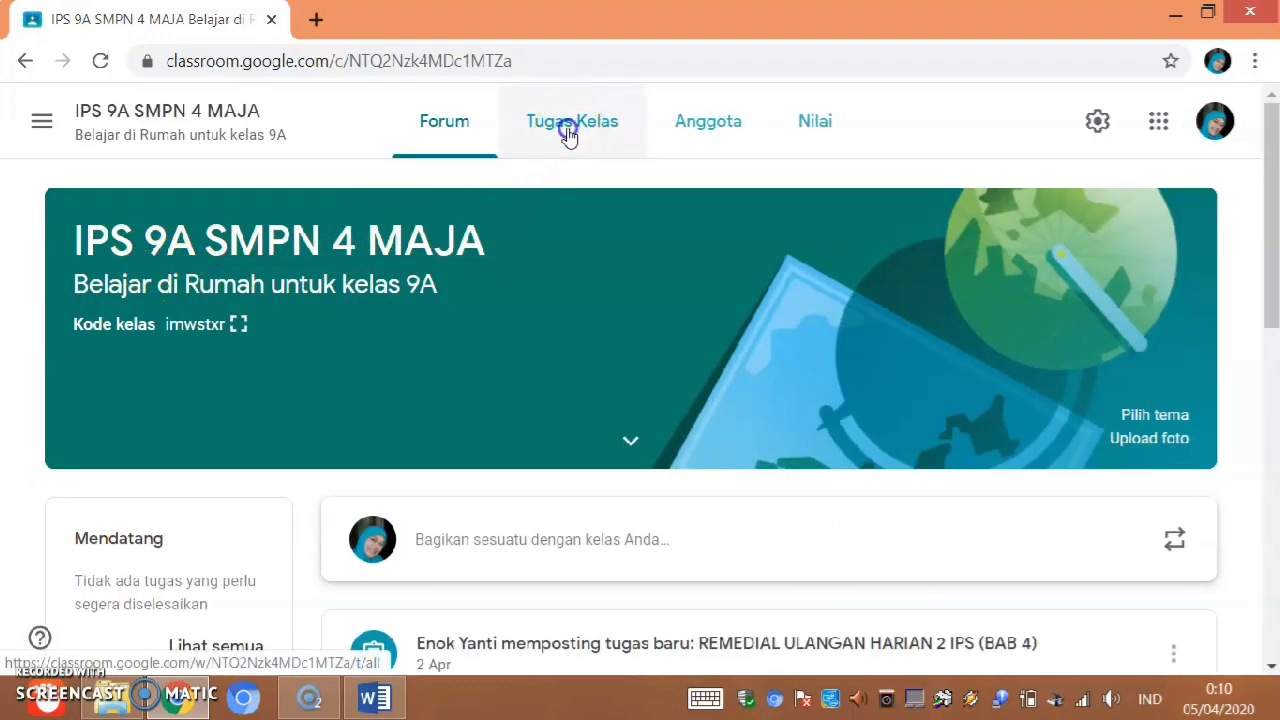
pyautogui.click(566, 128)
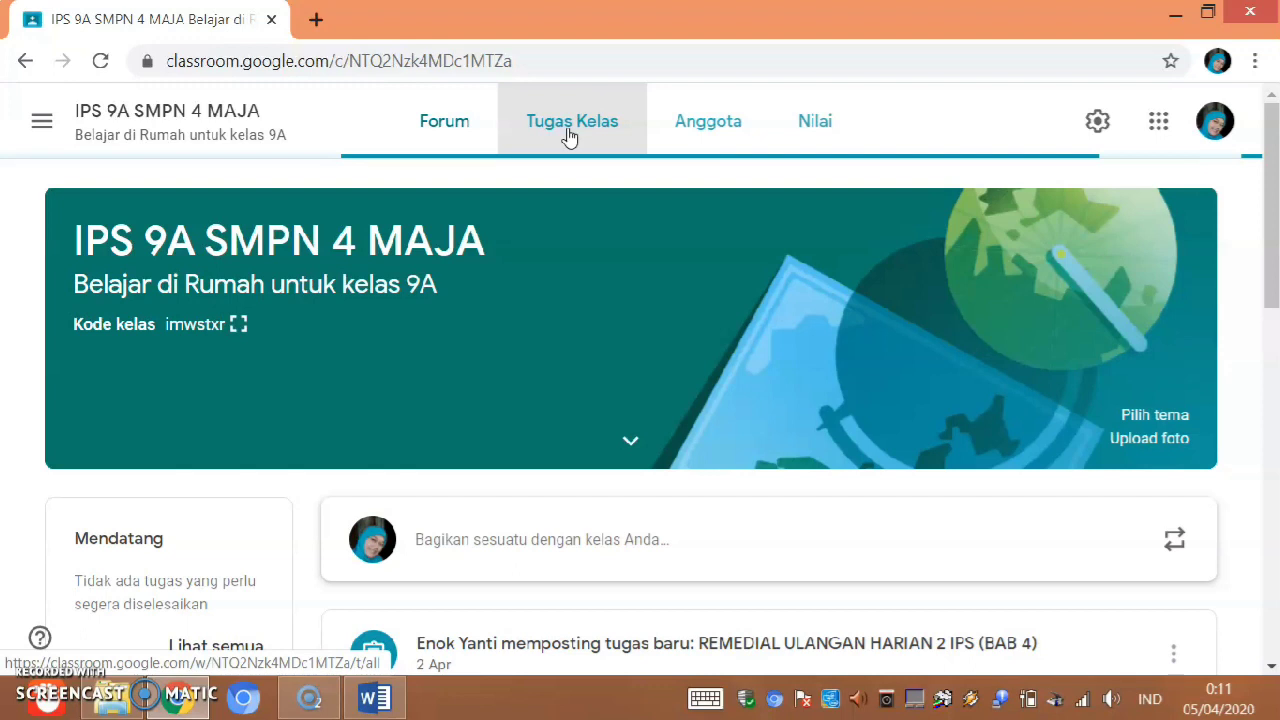
pyautogui.click(568, 133)
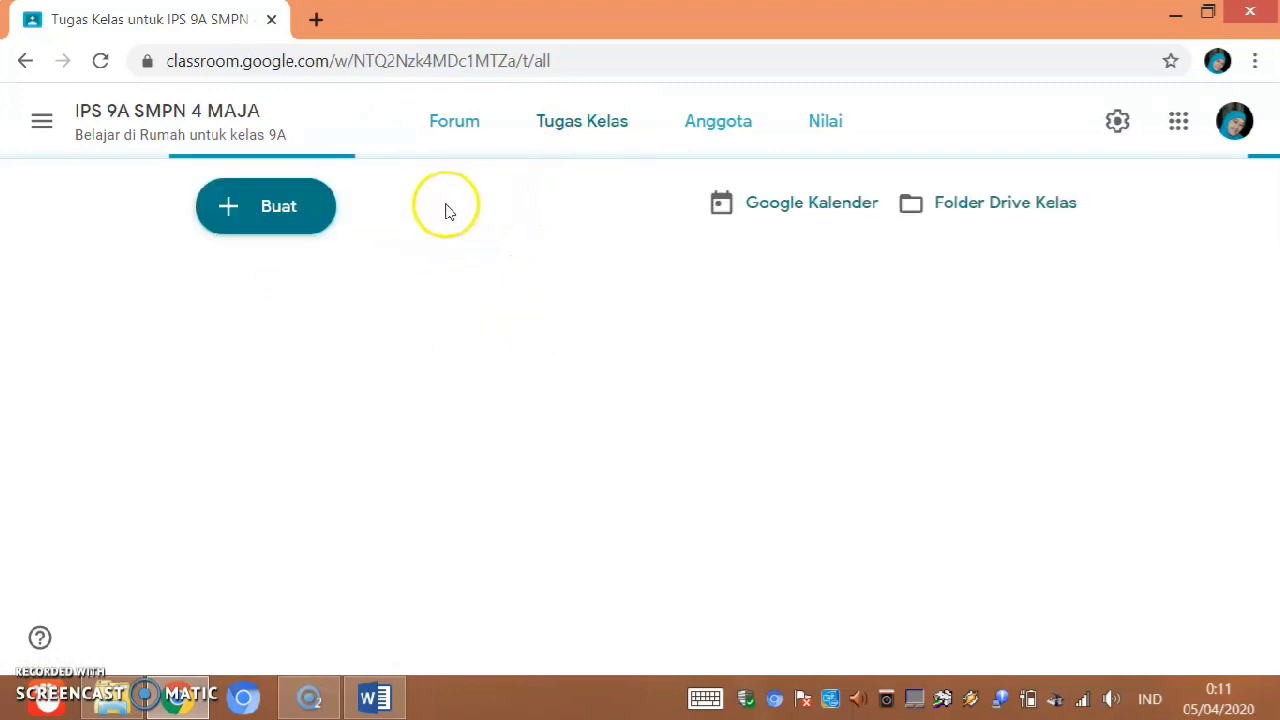
# - Create a new quiz assignment (Tugas kuis) titled "ULANGAN AHRIAN 1 IPS"
pyautogui.click(297, 214)
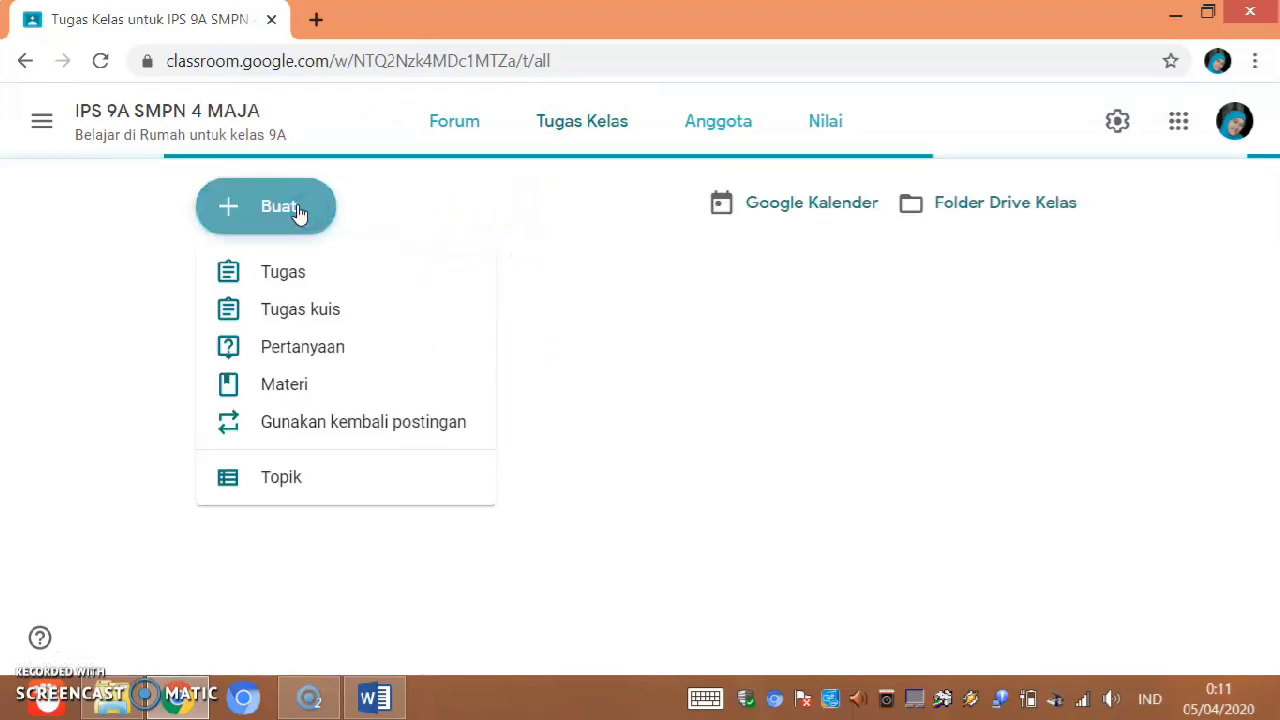
pyautogui.click(292, 318)
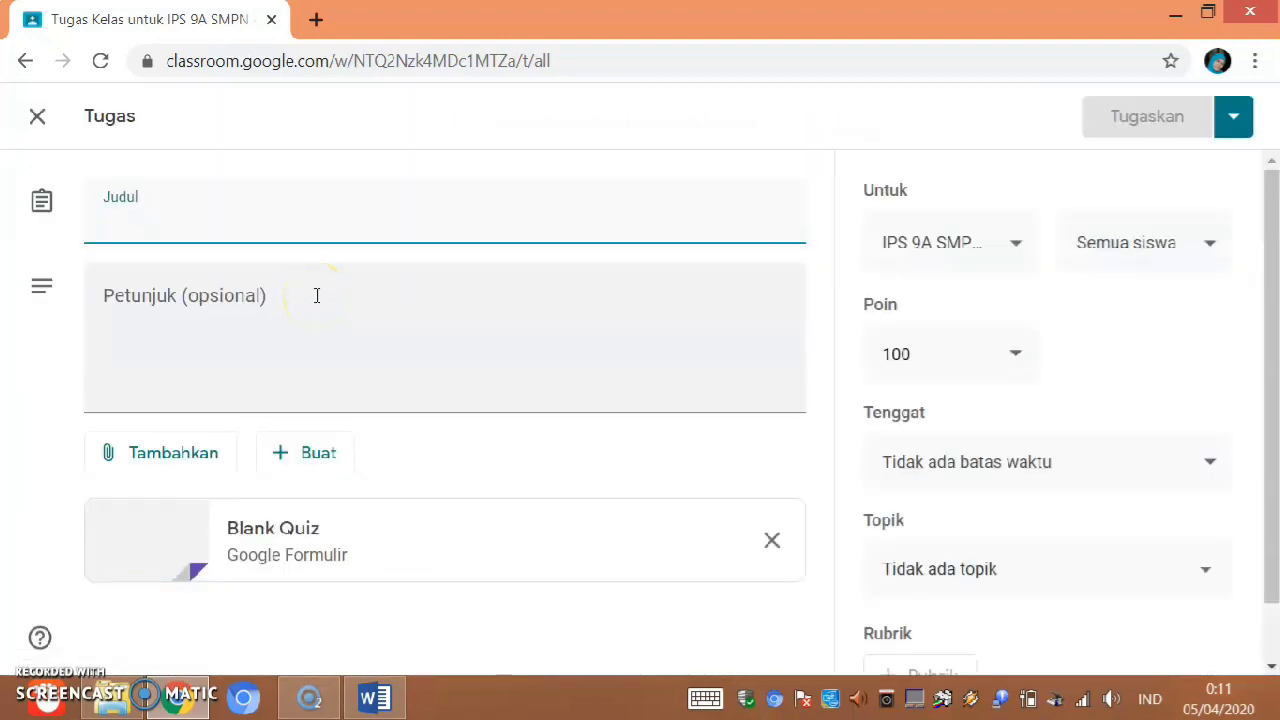
pyautogui.write('ULANGA')
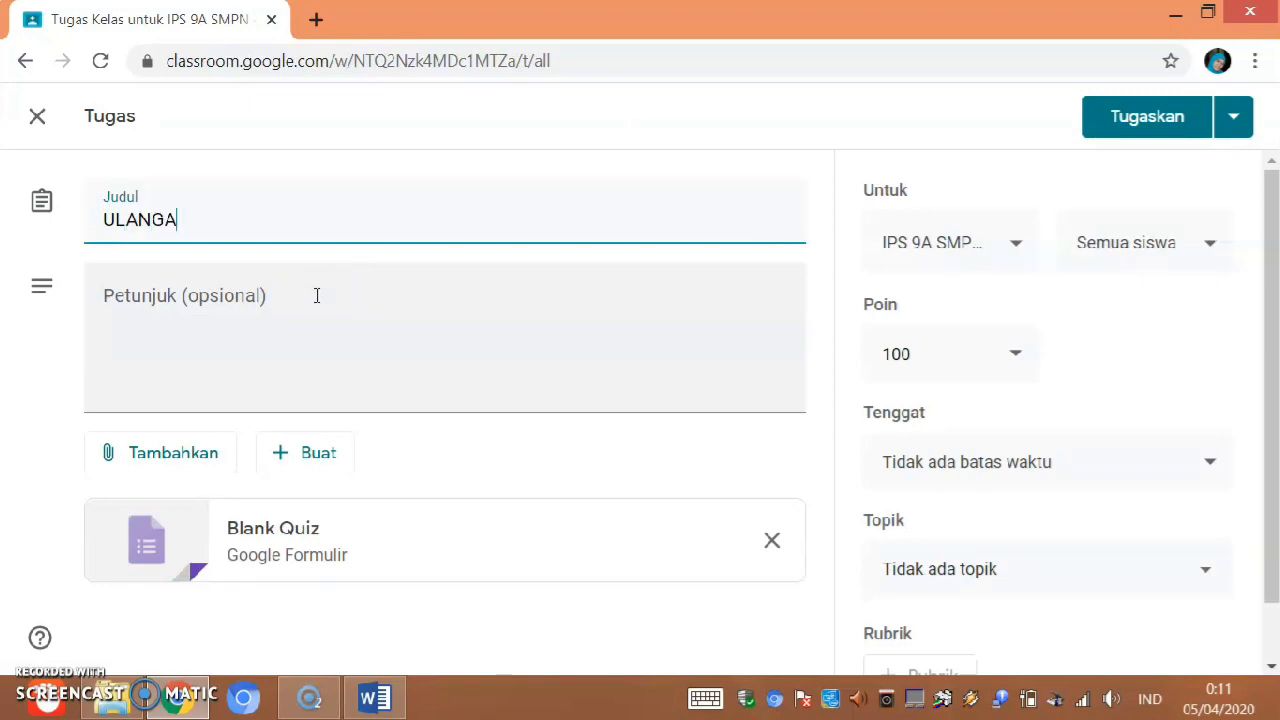
pyautogui.write('N AHRIAN ')
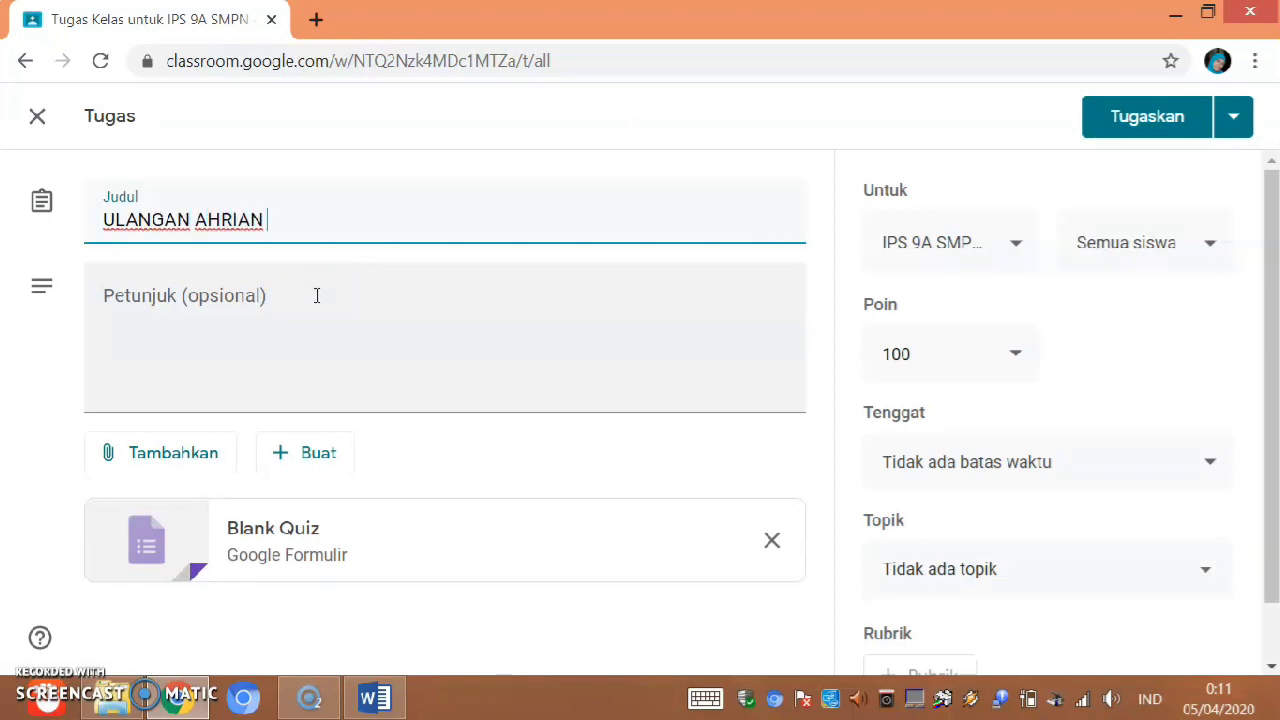
pyautogui.write('1 IOS')
pyautogui.press('BackSpace')
pyautogui.press('BackSpace')
pyautogui.write('PS')
# - Write the assignment instructions "Kerjakan soal di bawah ini dengan seksama !"
pyautogui.click(237, 306)
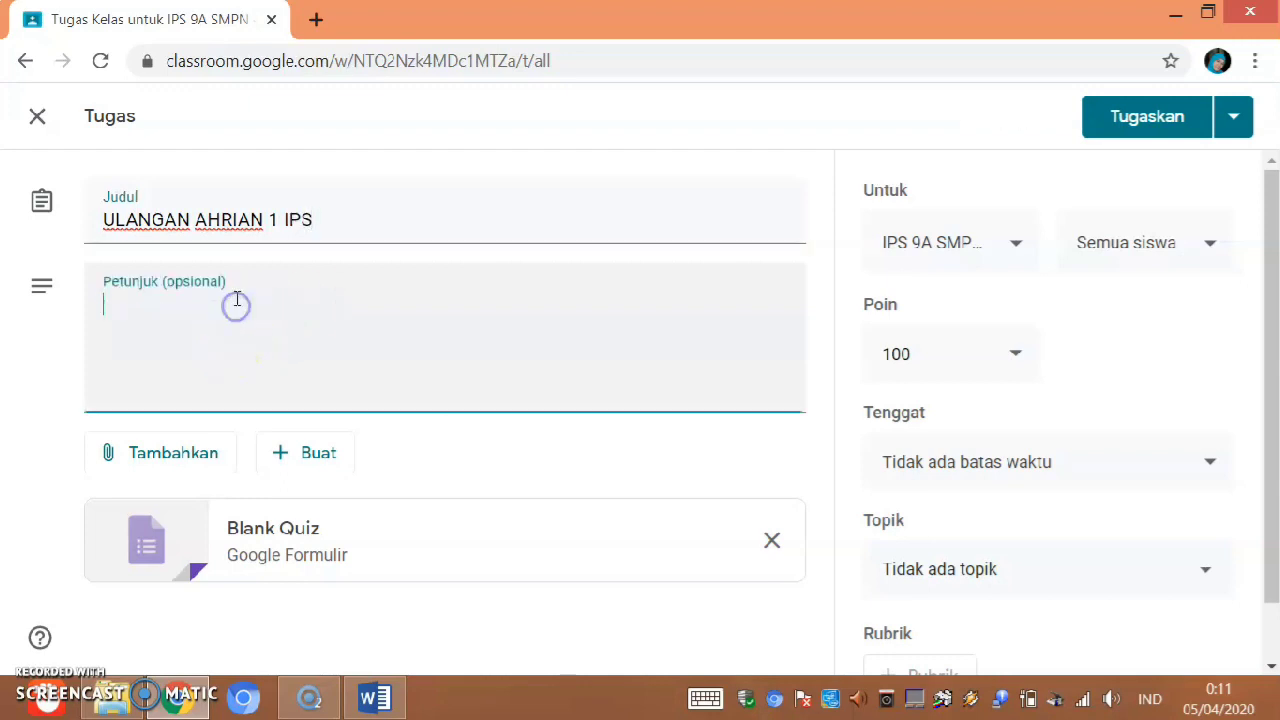
pyautogui.write('Kerjakan ')
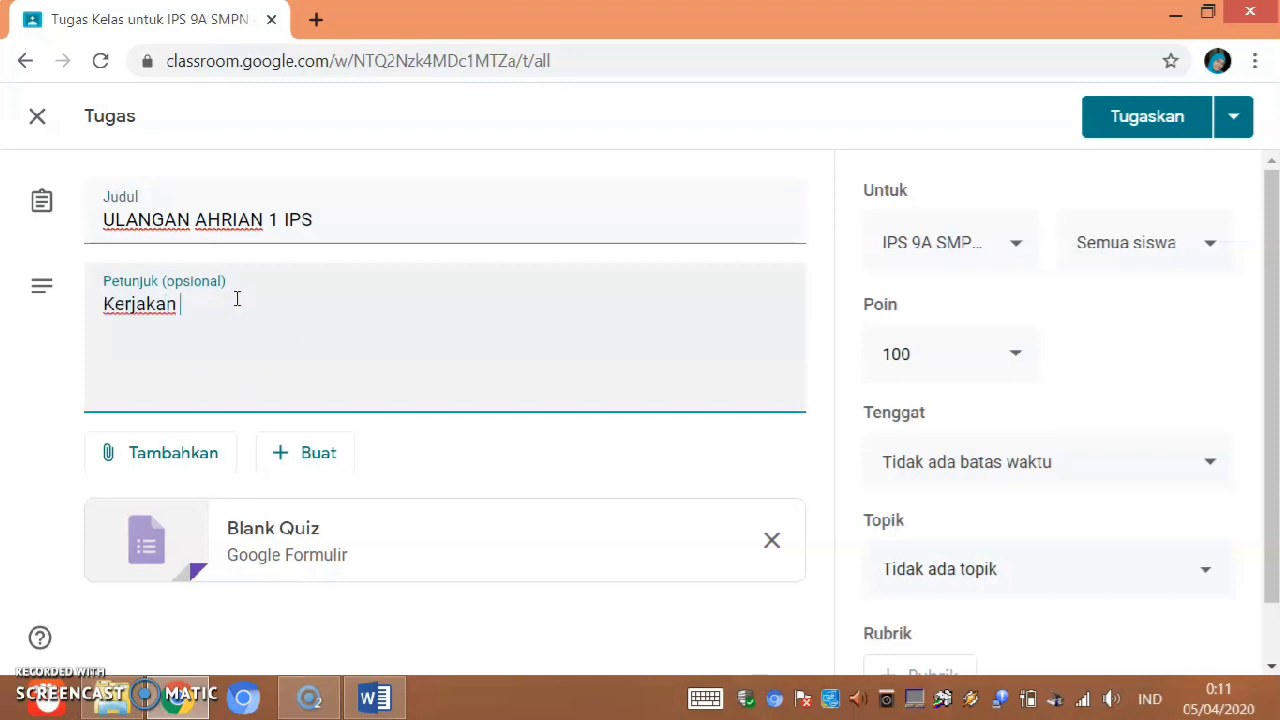
pyautogui.write('soal ul')
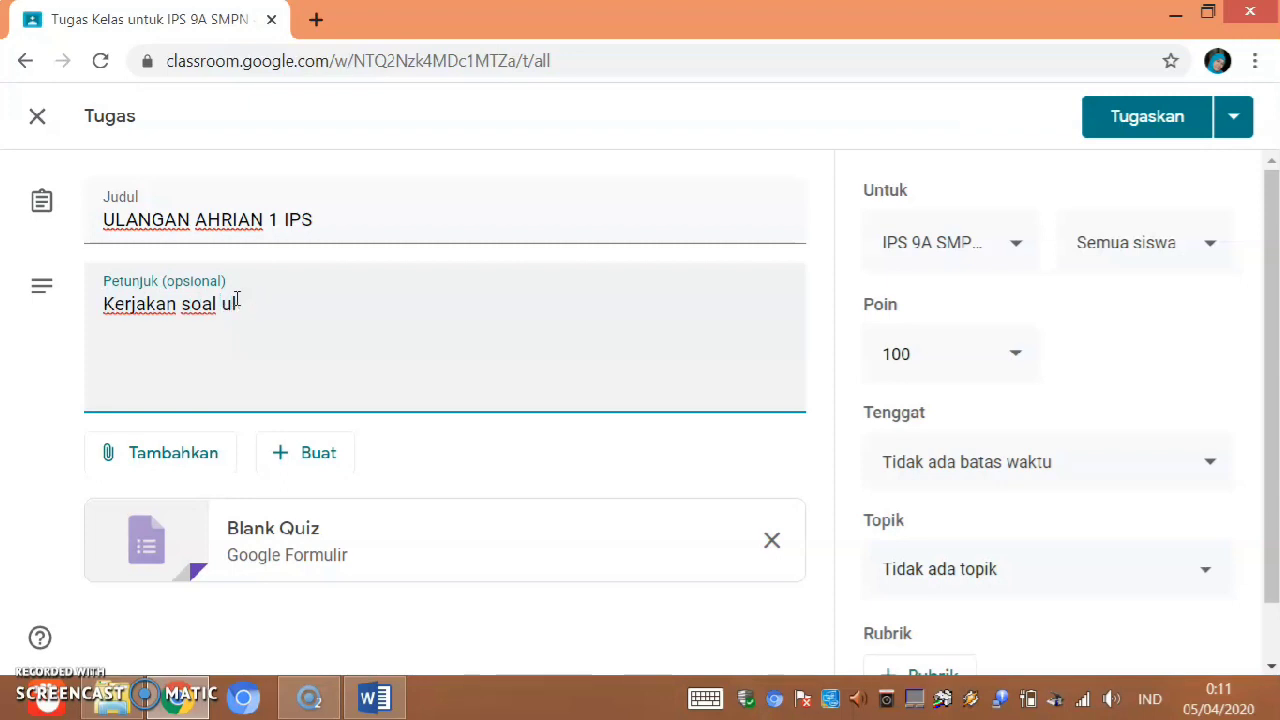
pyautogui.press('BackSpace')
pyautogui.press('BackSpace')
pyautogui.write('di bawah ini ')
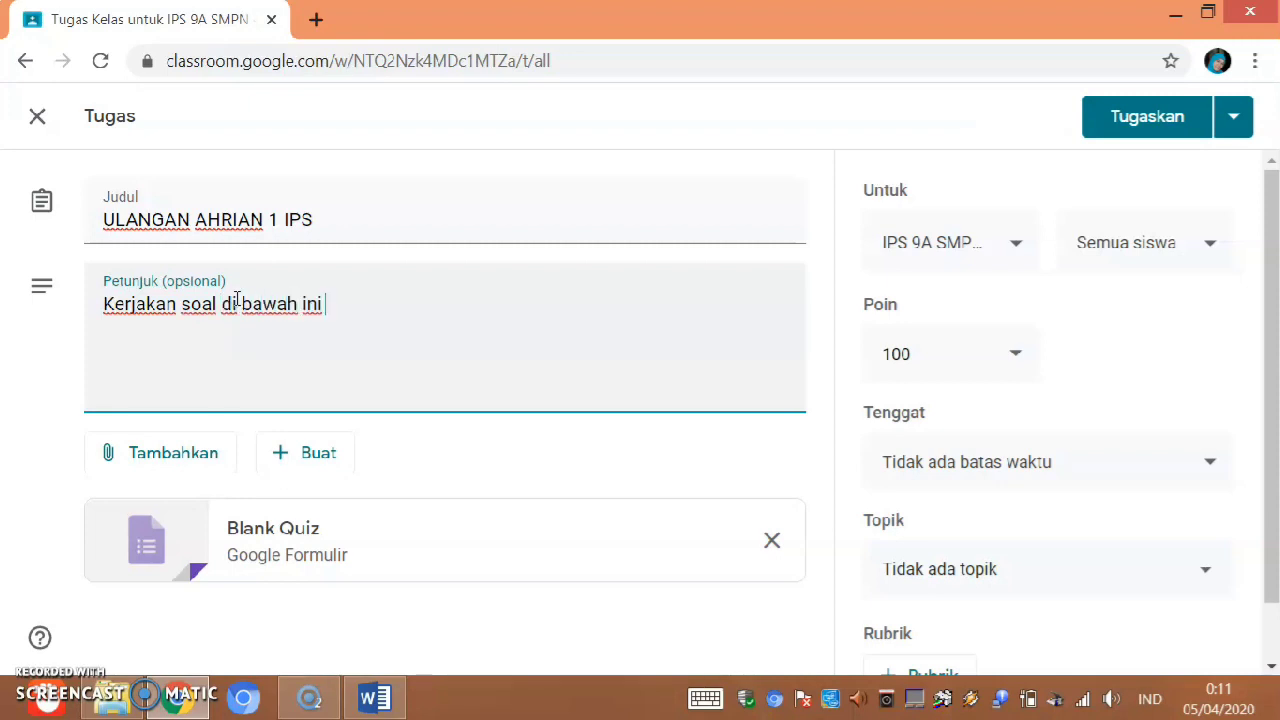
pyautogui.write('dengan sek')
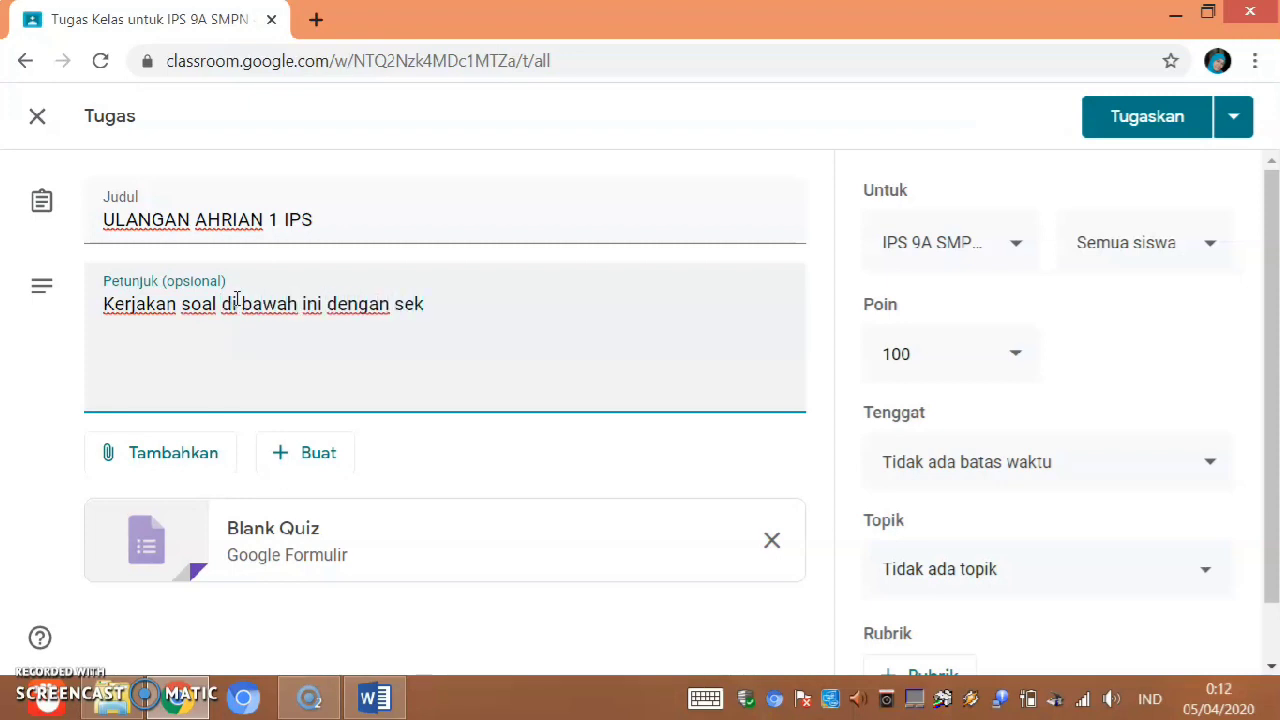
pyautogui.write('sama !')
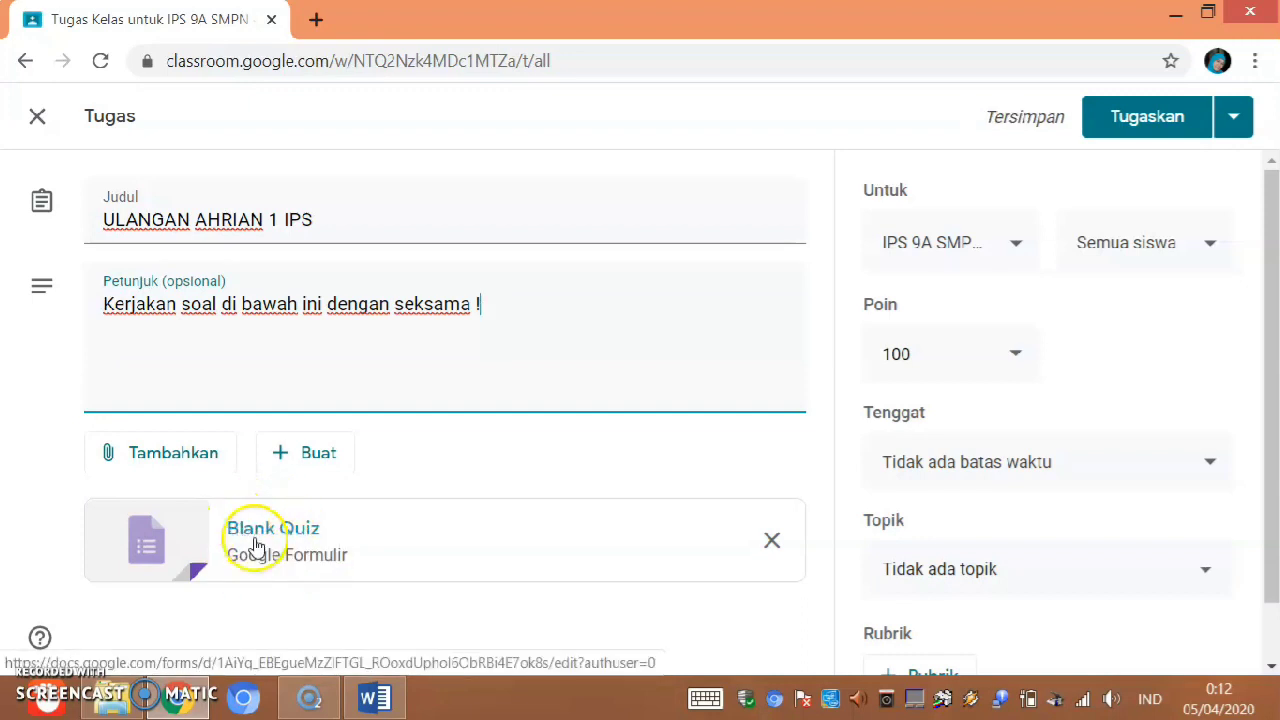
# - Assign the quiz to the IPS 9D, IPS 9C and IPS 9B classes in addition to IPS 9A
pyautogui.click(1021, 250)
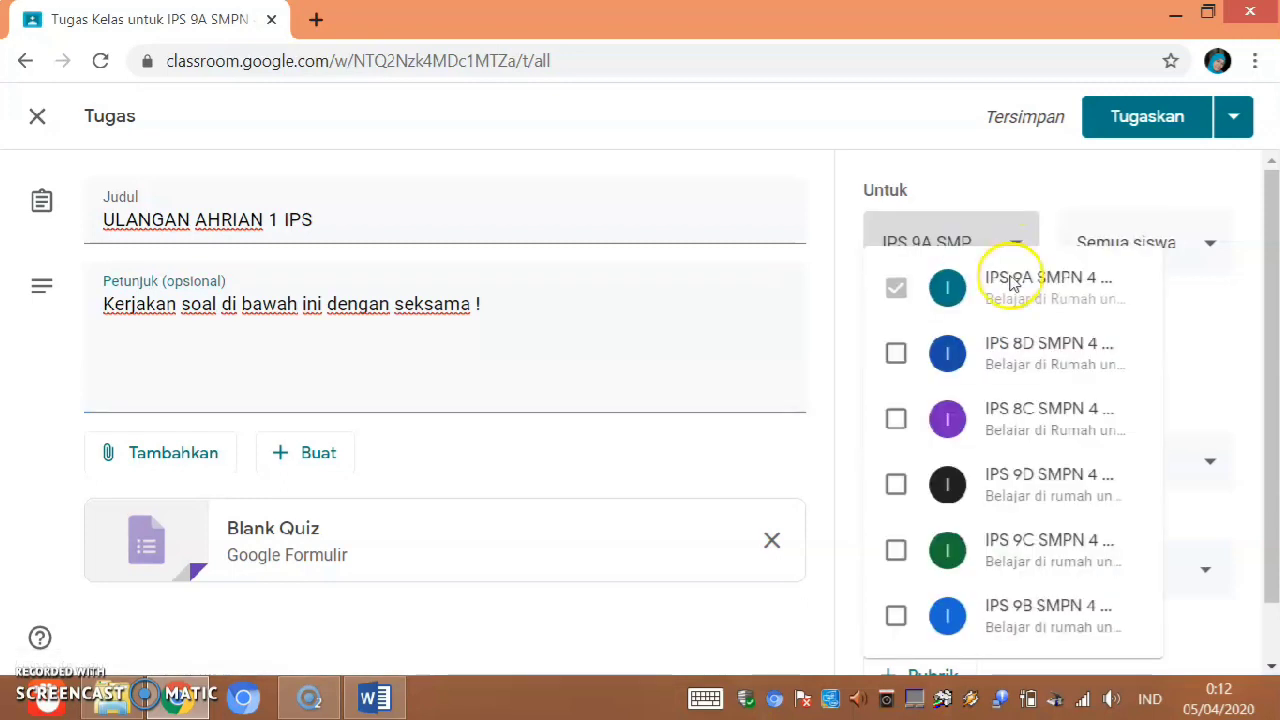
pyautogui.click(894, 488)
pyautogui.click(893, 553)
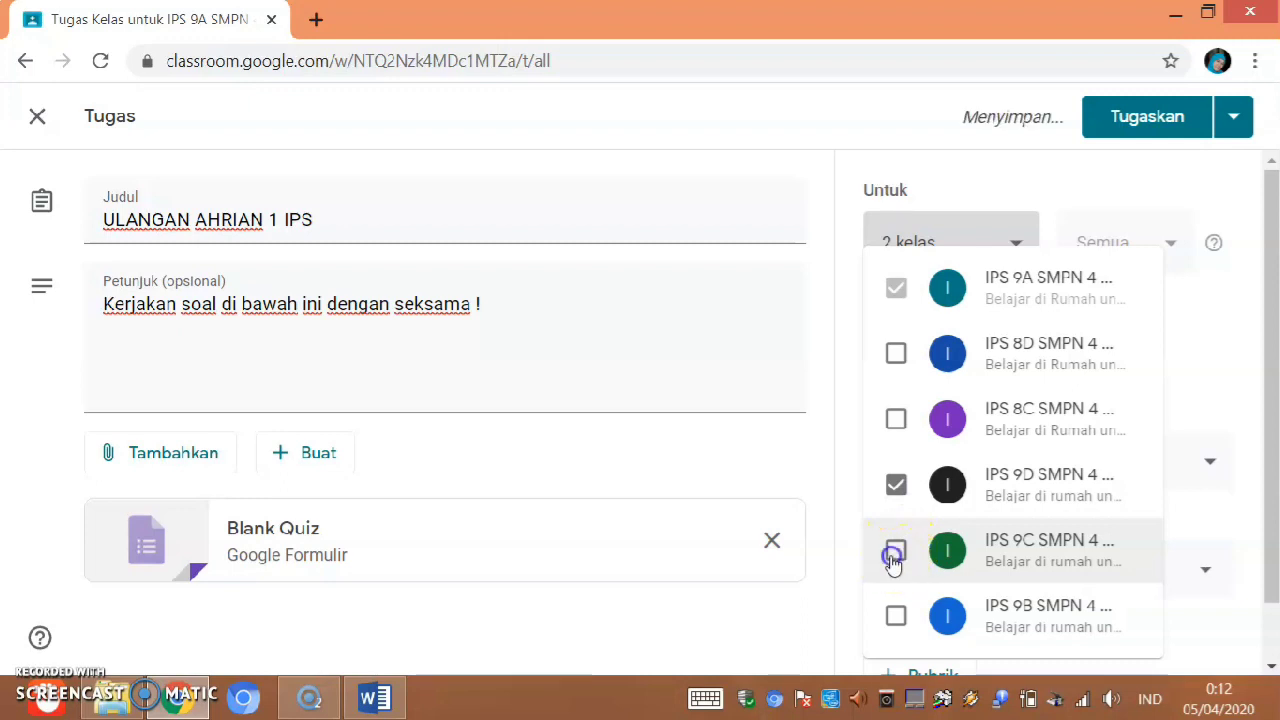
pyautogui.click(898, 625)
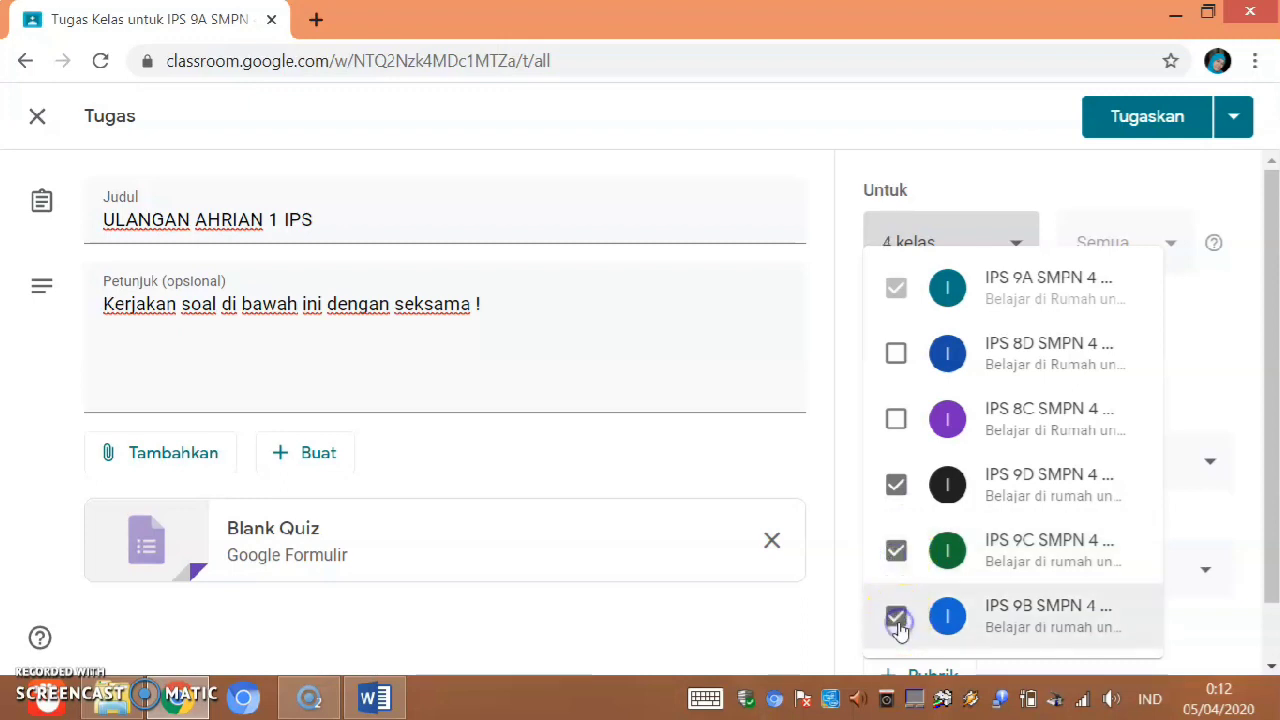
pyautogui.click(1122, 196)
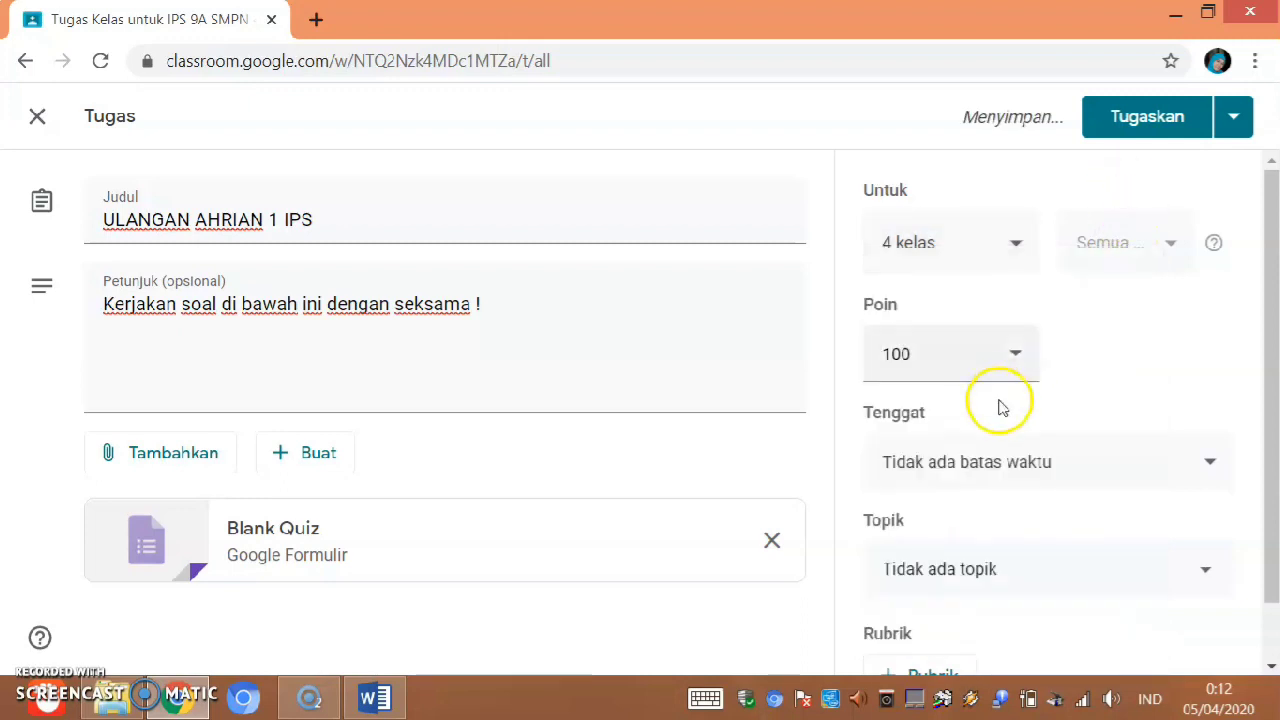
# - Set the assignment's deadline to 7 Apr 2020 at 23.59
pyautogui.click(1215, 461)
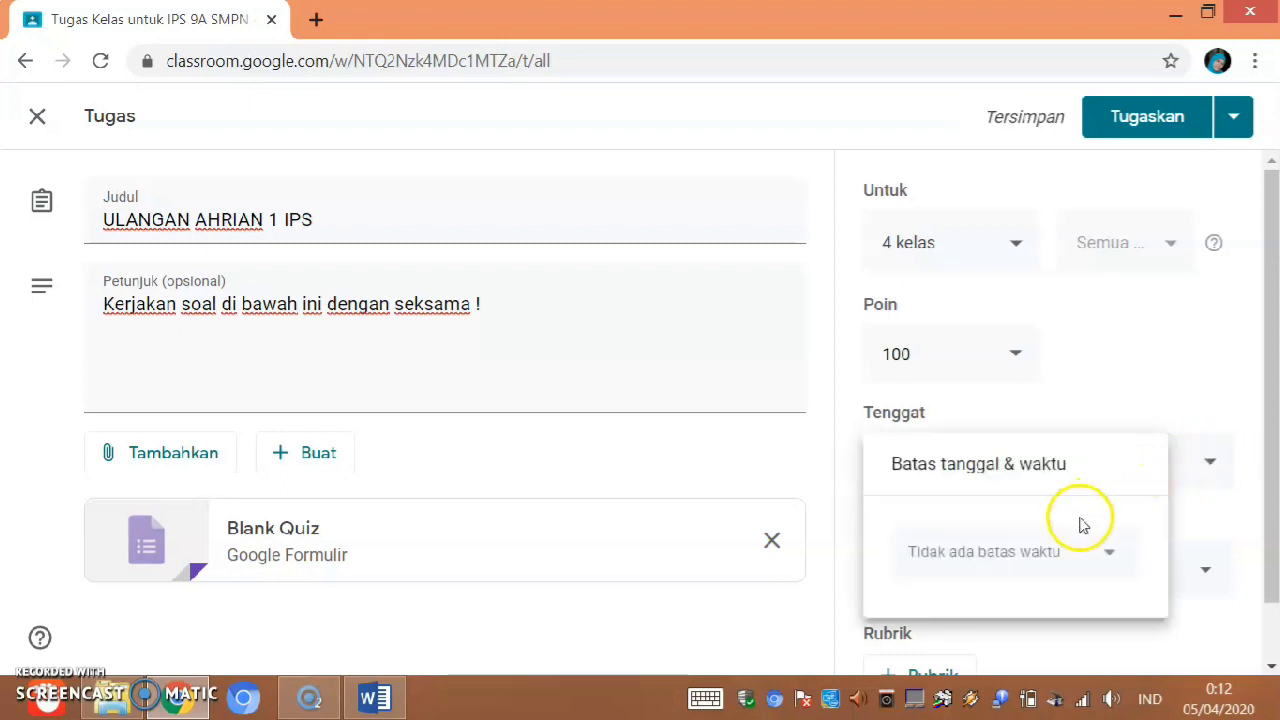
pyautogui.click(1021, 556)
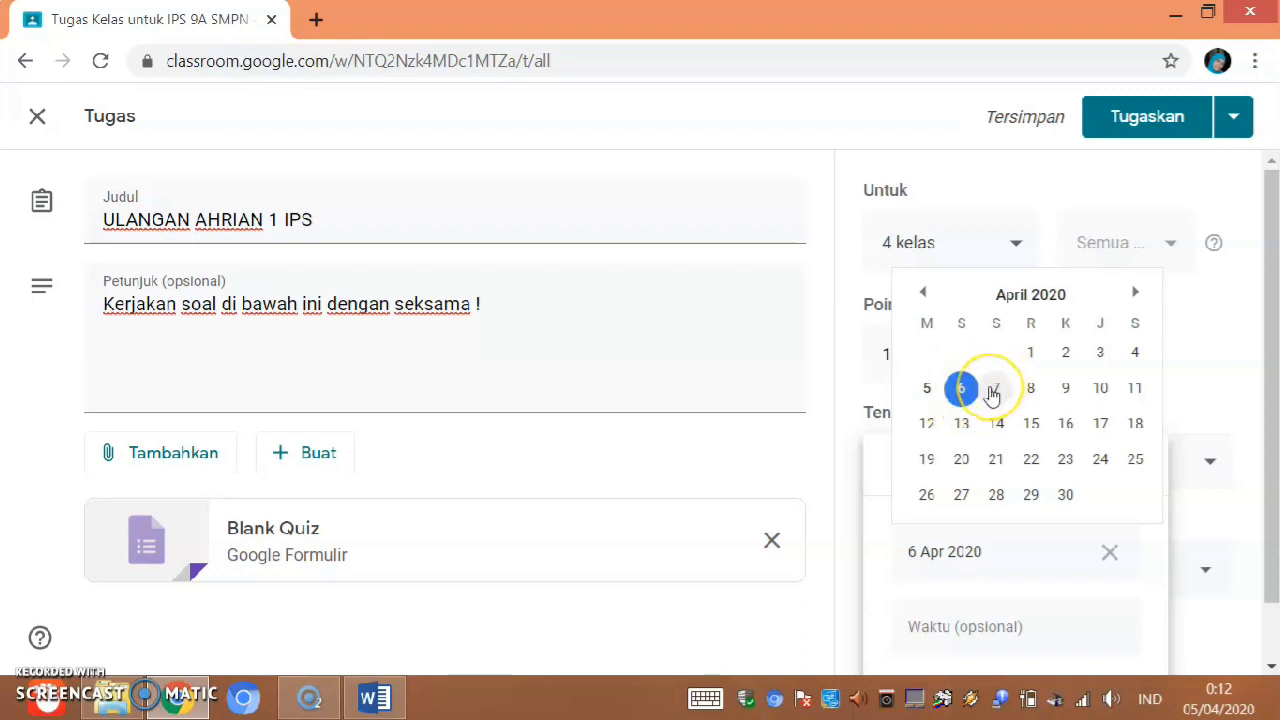
pyautogui.click(998, 390)
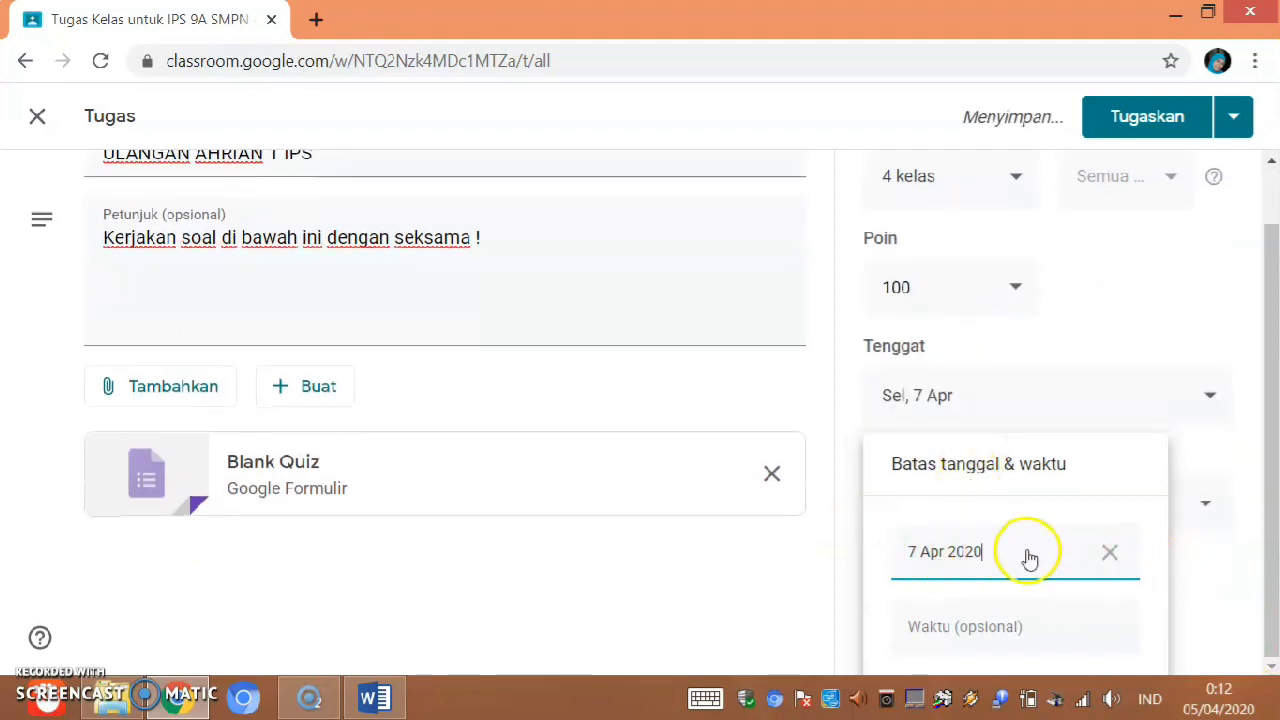
pyautogui.click(1020, 628)
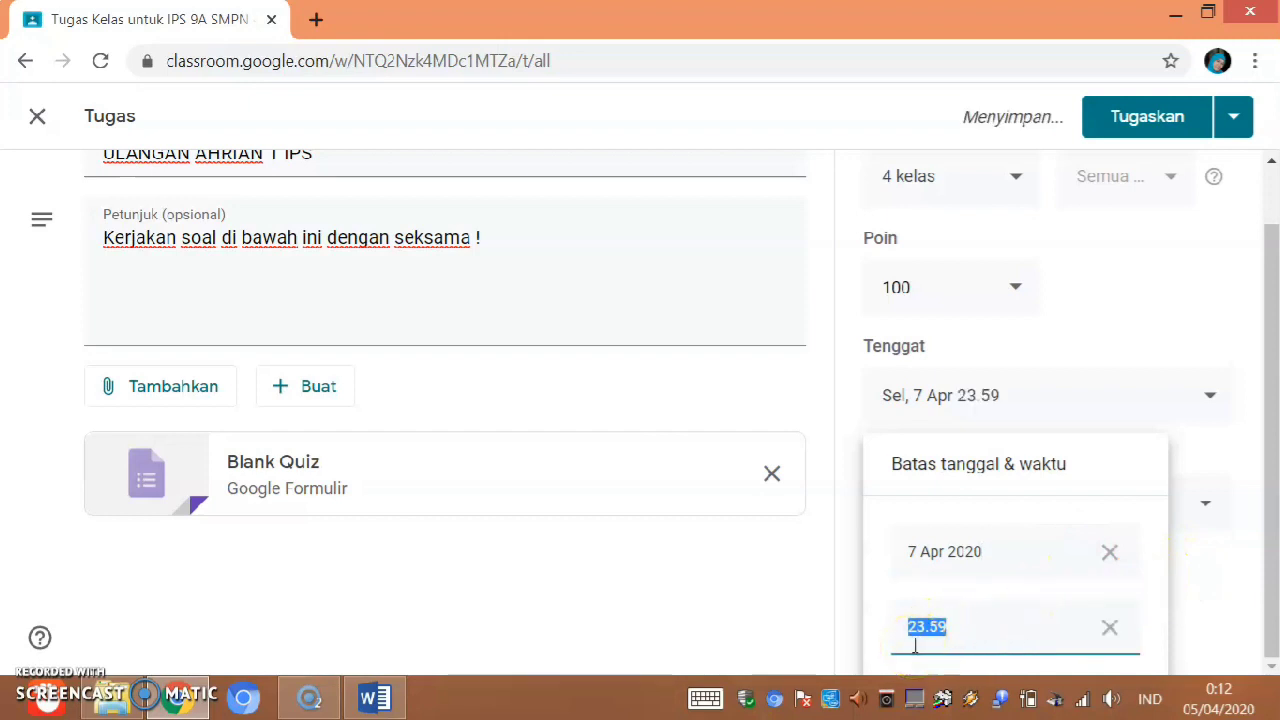
pyautogui.click(1219, 592)
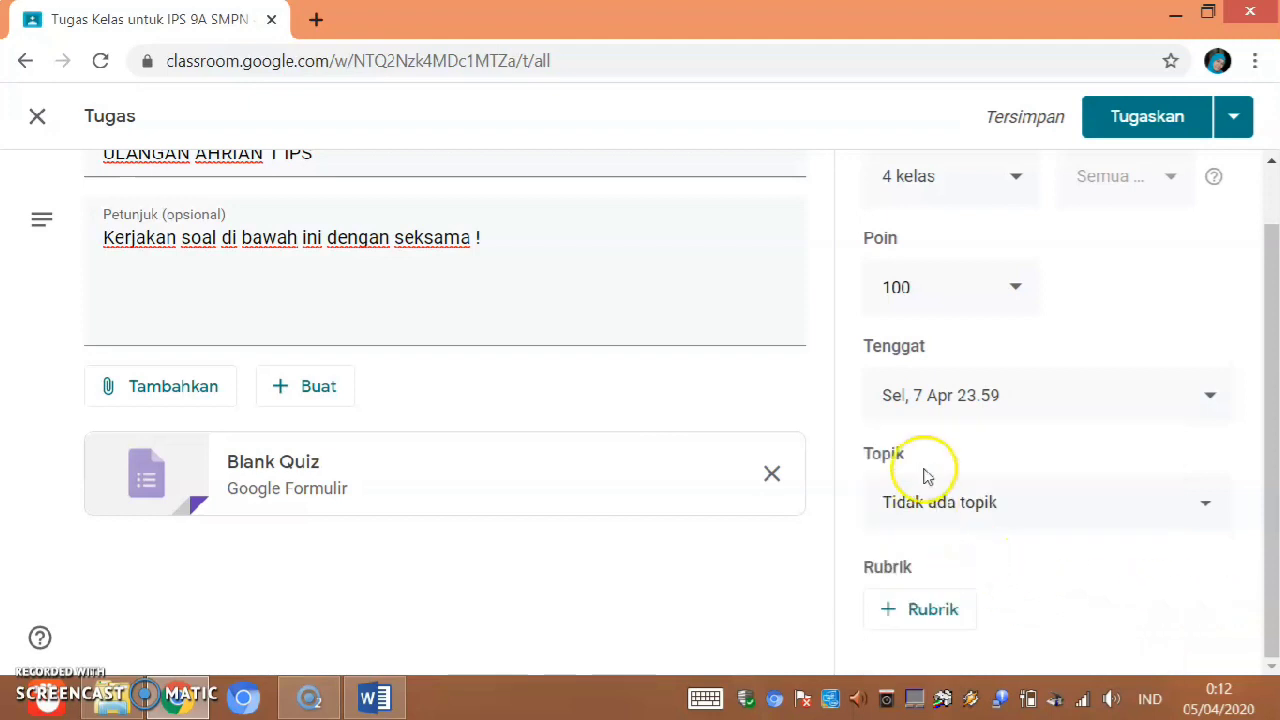
# - Open the attached Blank Quiz form and insert the illustrated row of books from the Kantor dan Sekolah themes as its header image
pyautogui.click(249, 460)
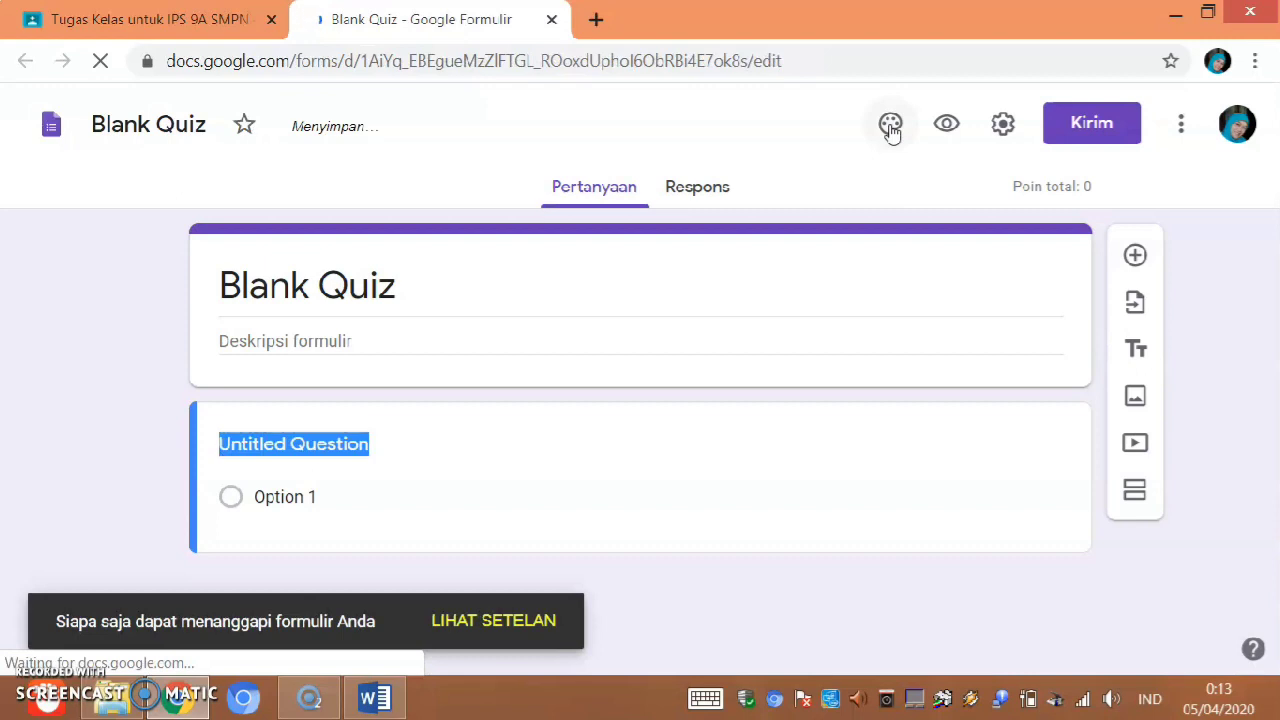
pyautogui.click(890, 126)
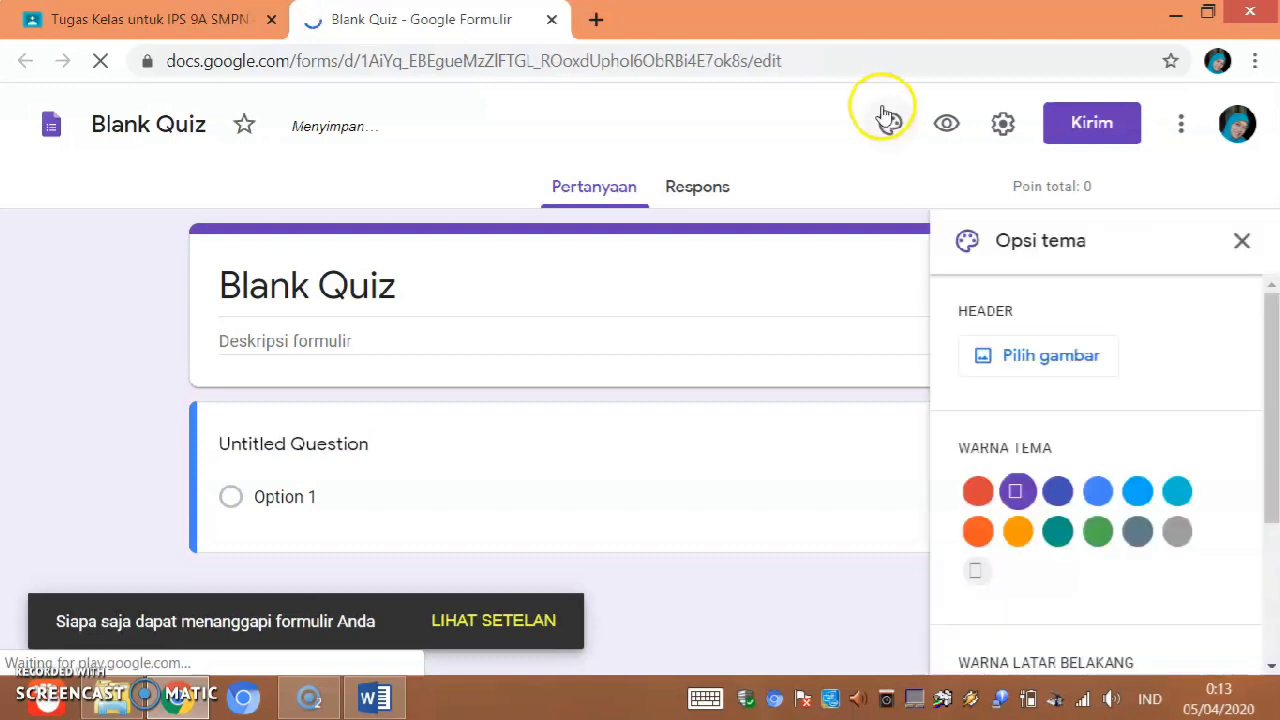
pyautogui.click(1050, 356)
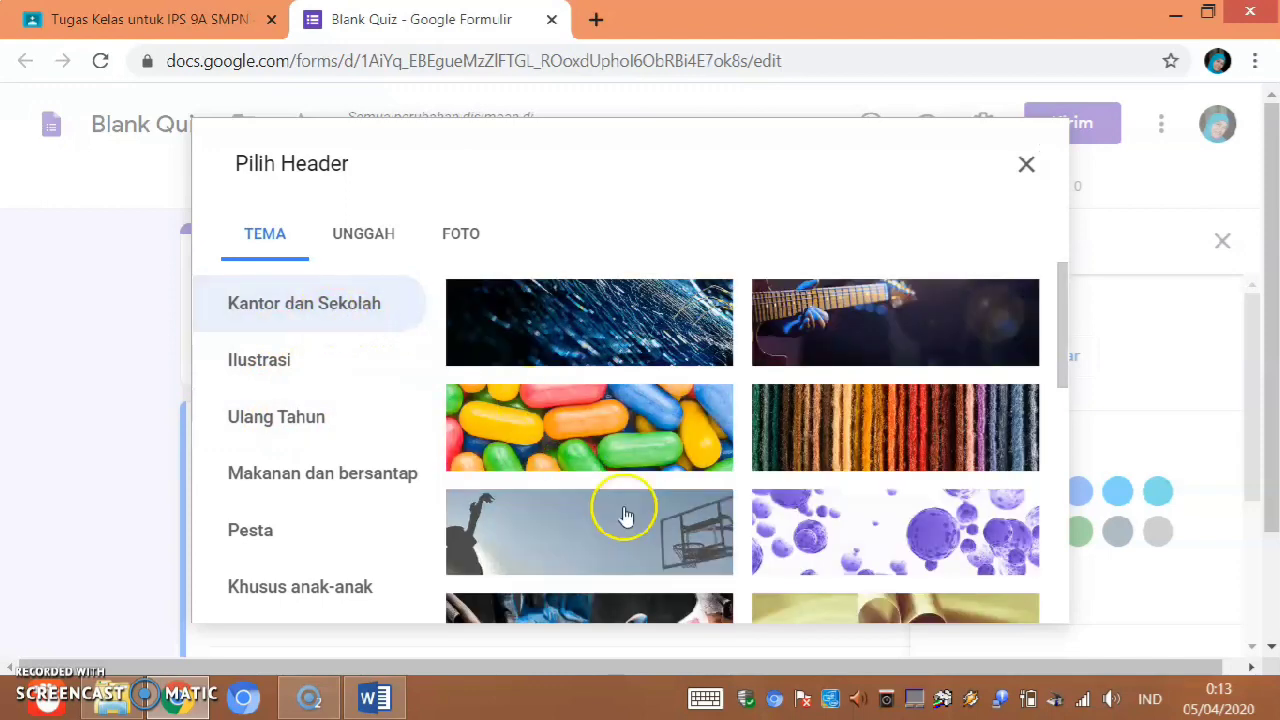
pyautogui.scroll(-3, 677, 514)
pyautogui.scroll(-5, 677, 514)
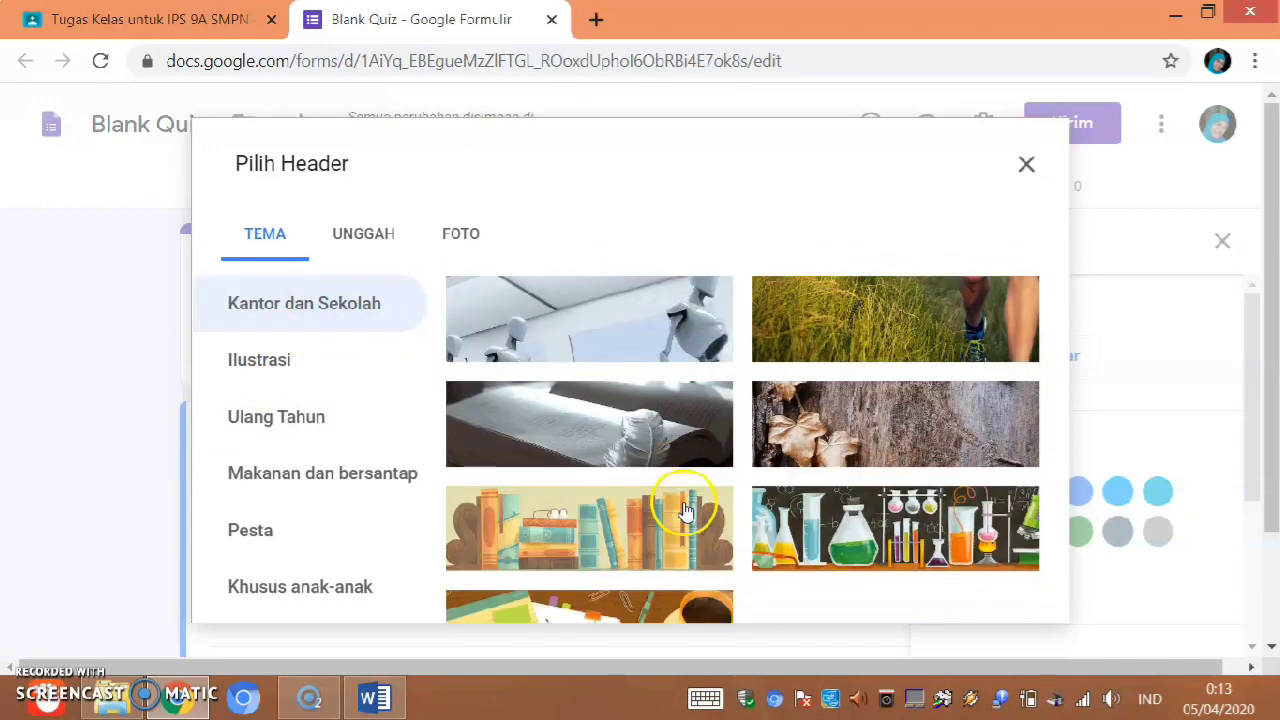
pyautogui.click(603, 530)
pyautogui.click(1035, 620)
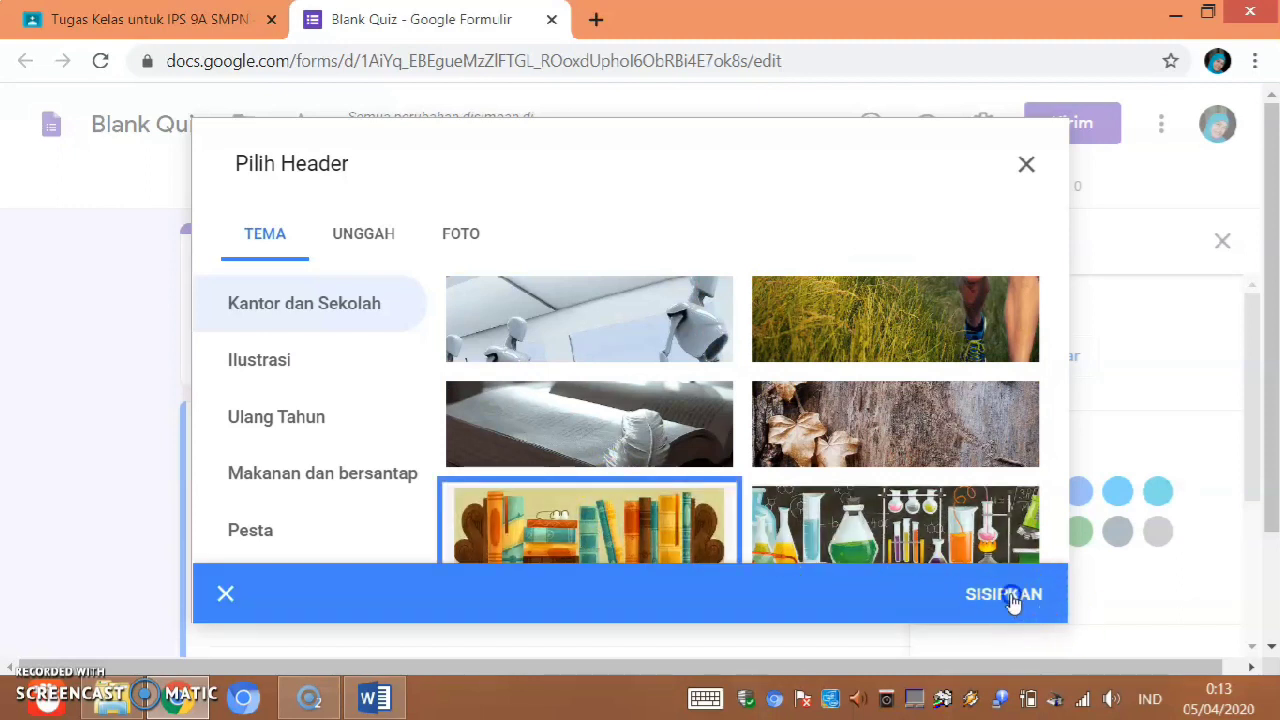
pyautogui.click(1012, 596)
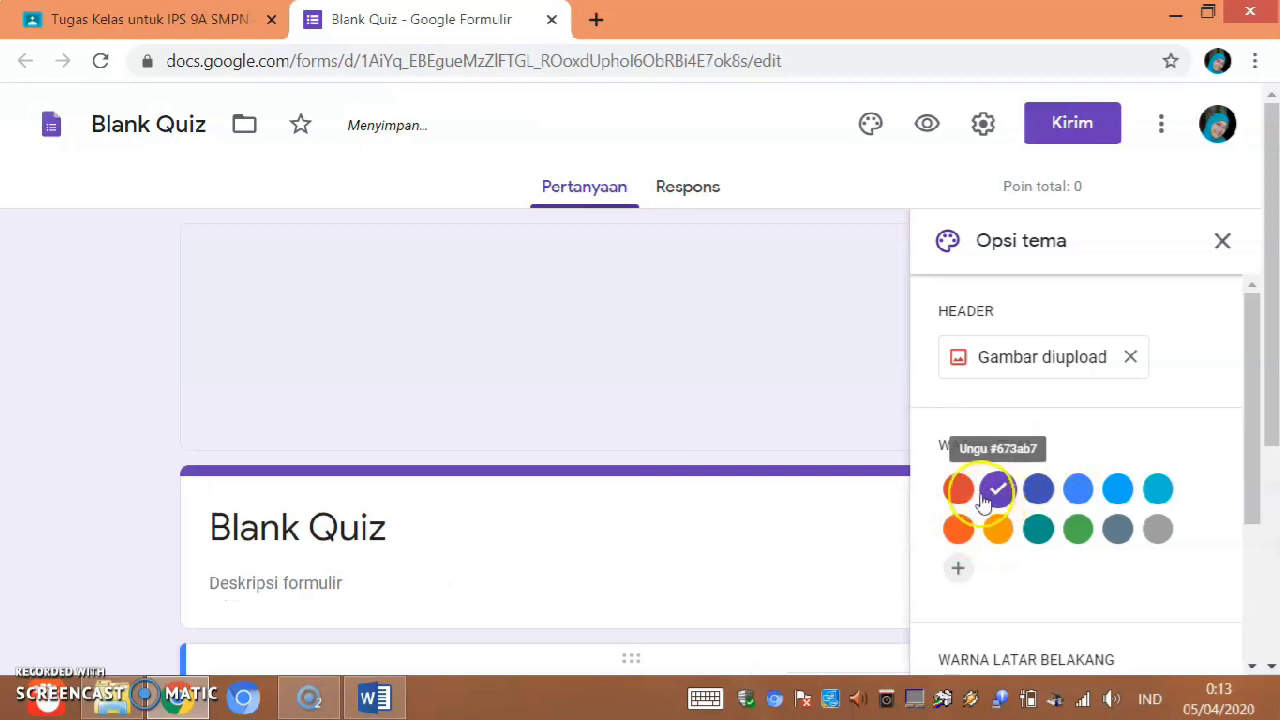
pyautogui.scroll(-2, 1000, 490)
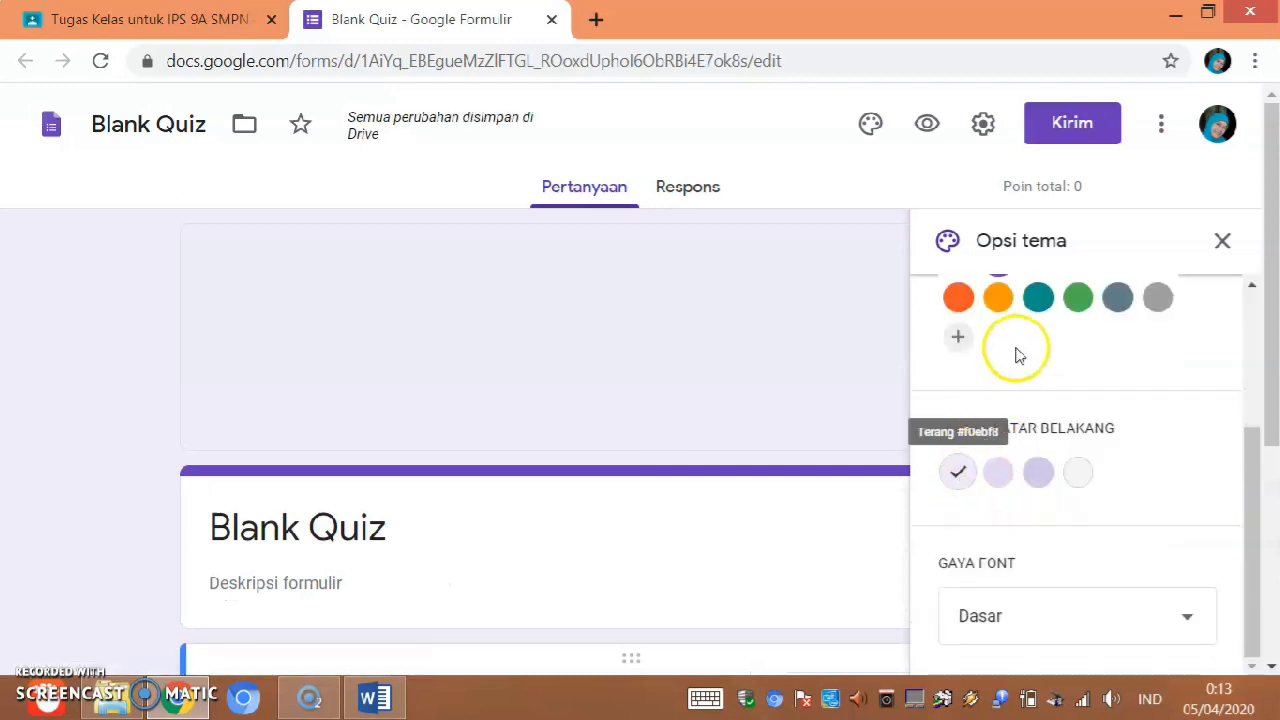
pyautogui.scroll(1, 1037, 370)
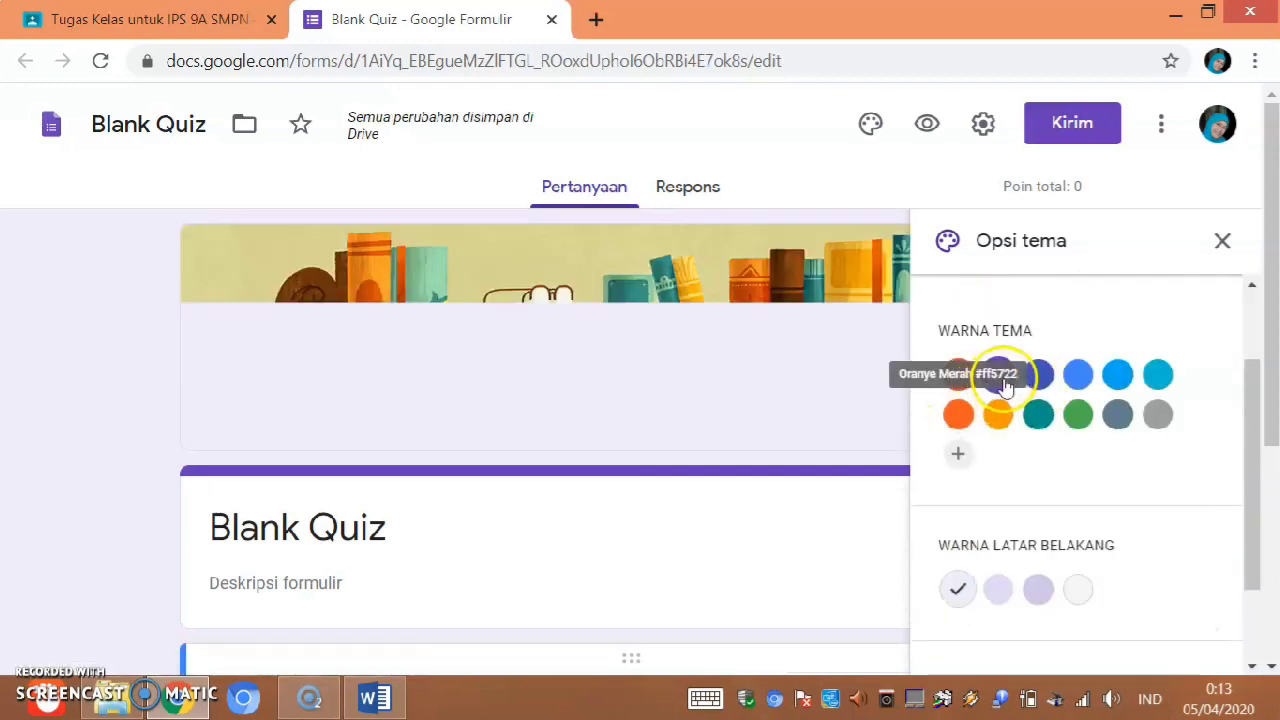
# - Set the form theme's background colour to light grey and its font style to Formal
pyautogui.scroll(-2, 1014, 471)
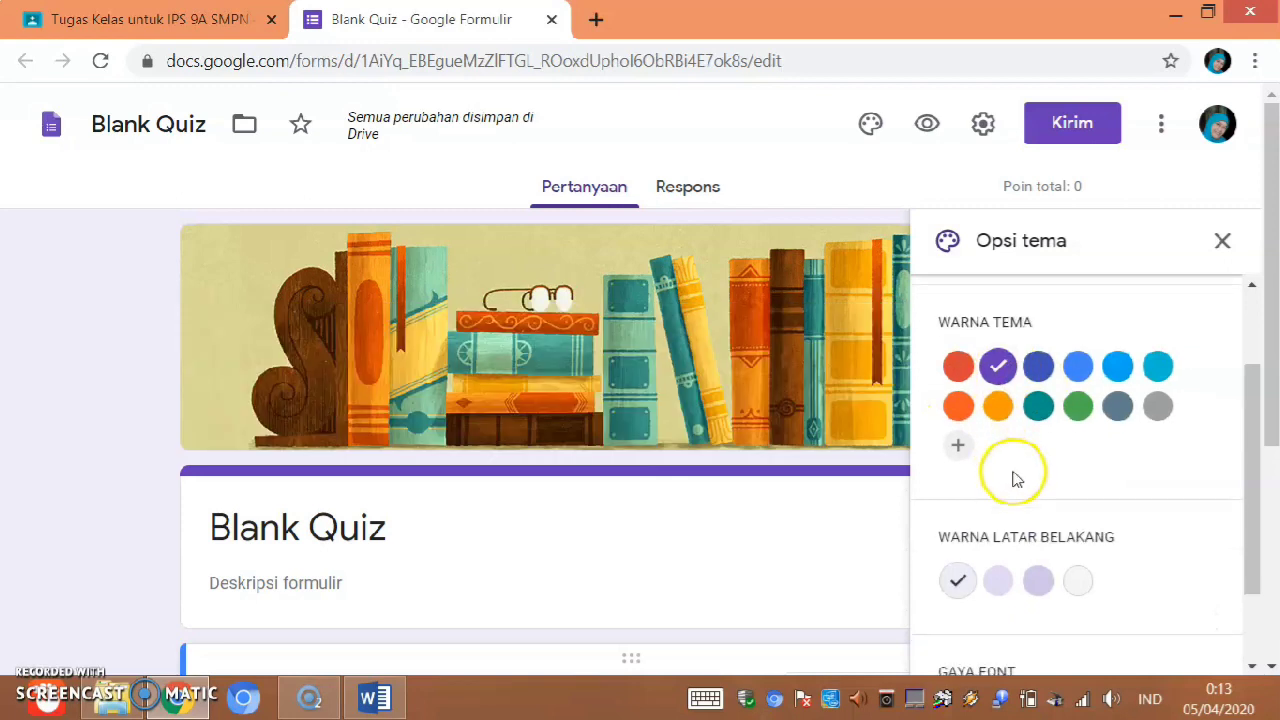
pyautogui.click(1080, 473)
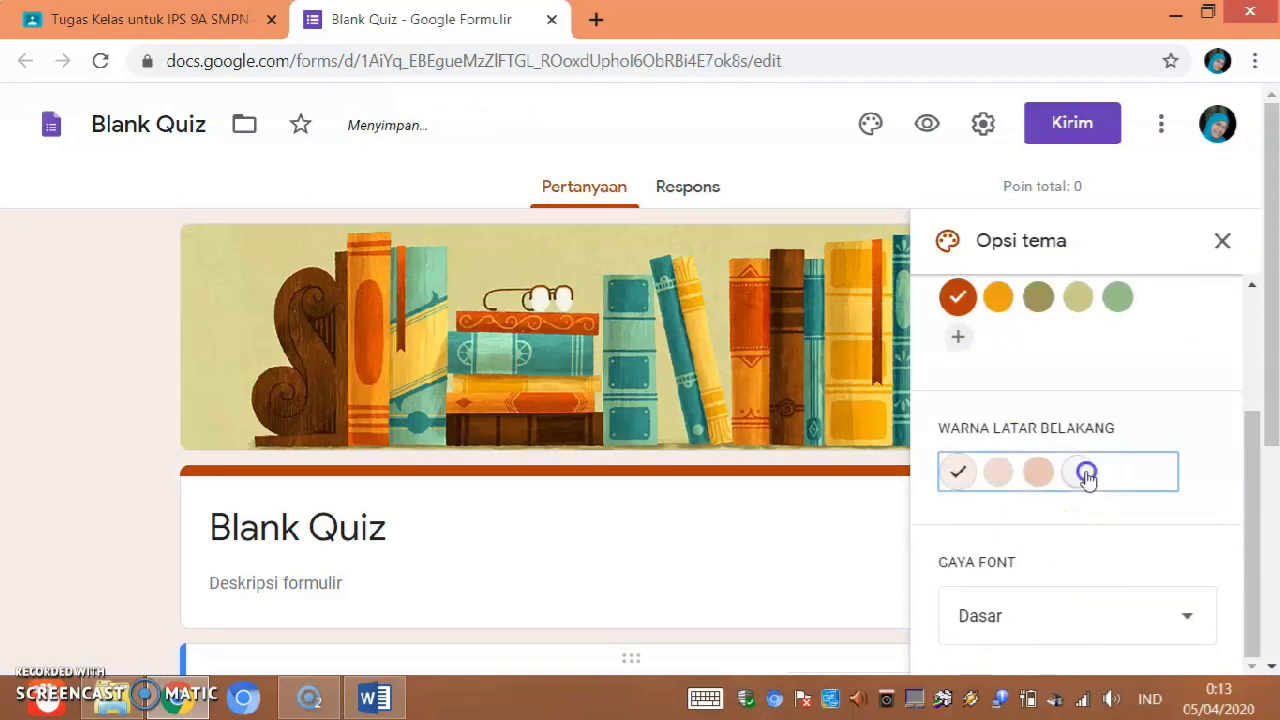
pyautogui.scroll(-2, 1074, 560)
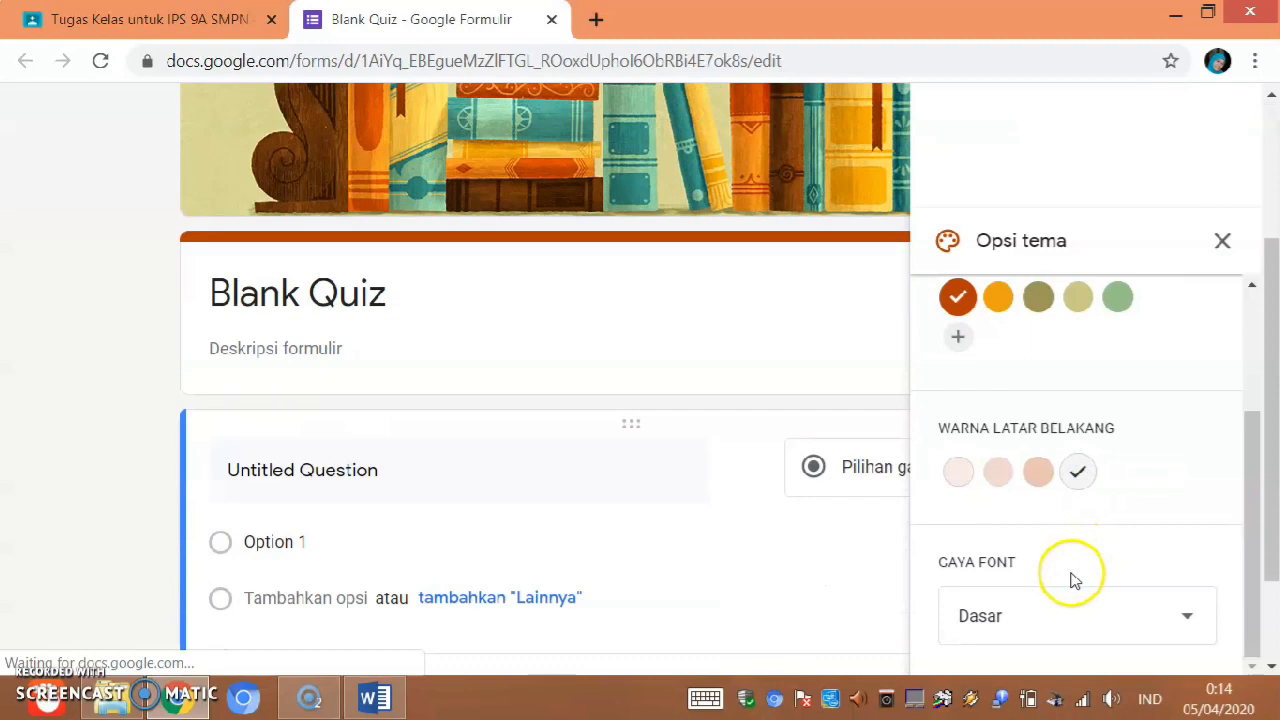
pyautogui.click(1190, 619)
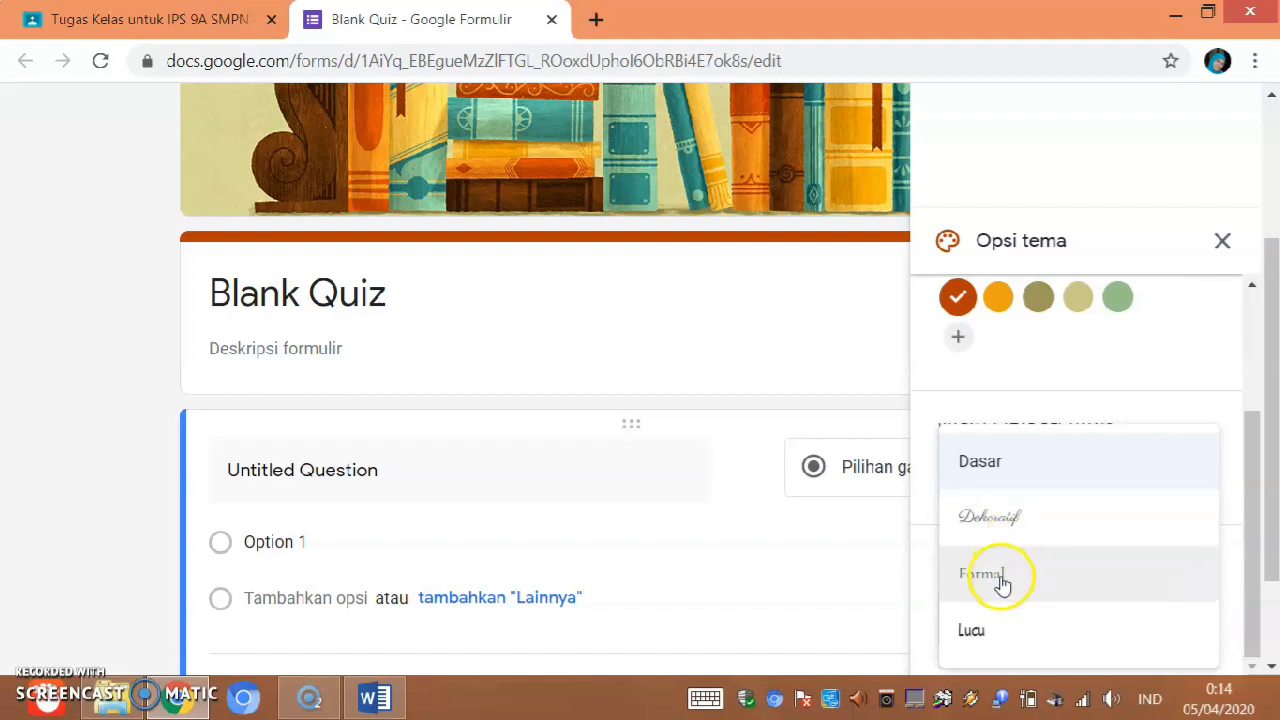
pyautogui.click(1003, 582)
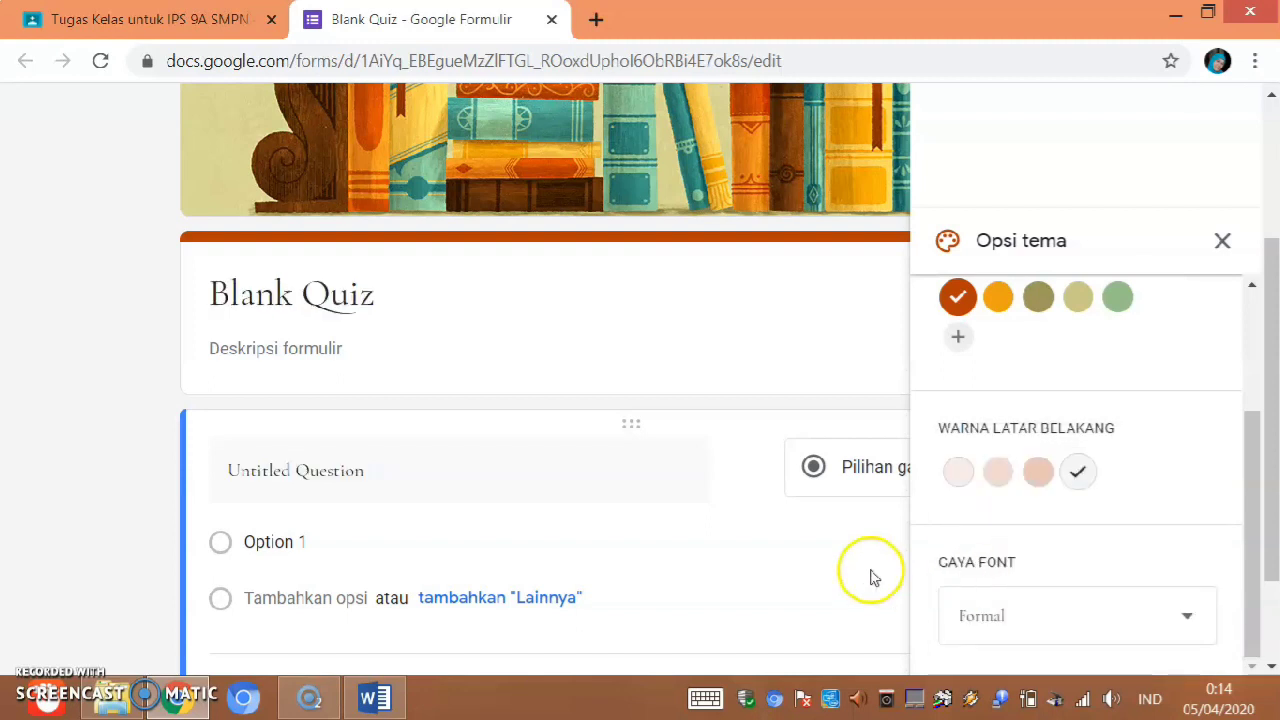
pyautogui.scroll(-2, 810, 563)
pyautogui.scroll(2, 314, 393)
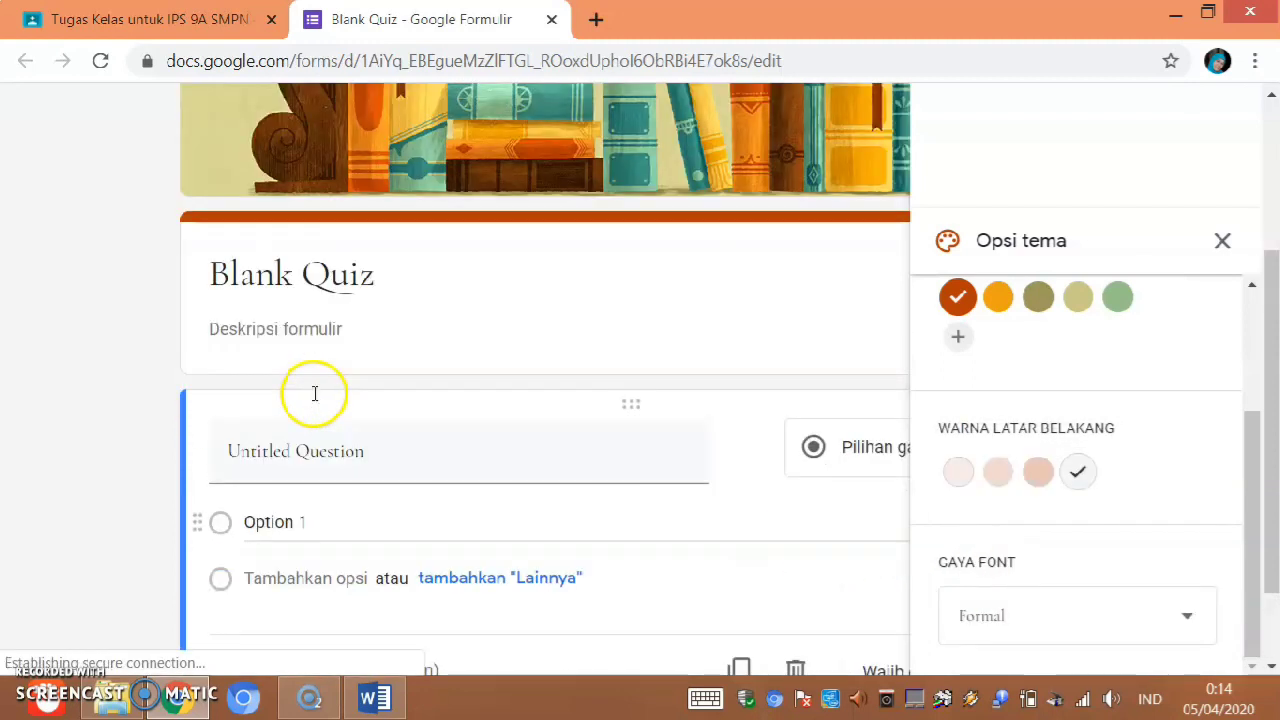
pyautogui.scroll(3, 314, 393)
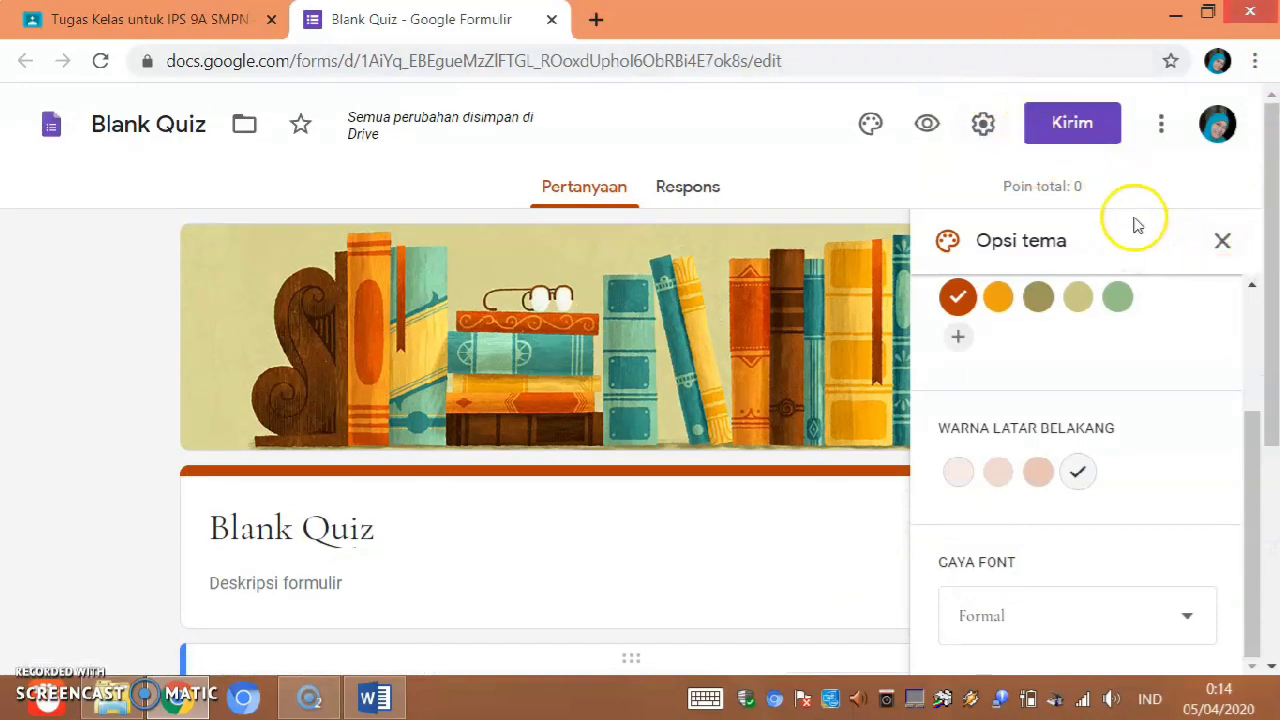
pyautogui.click(1222, 240)
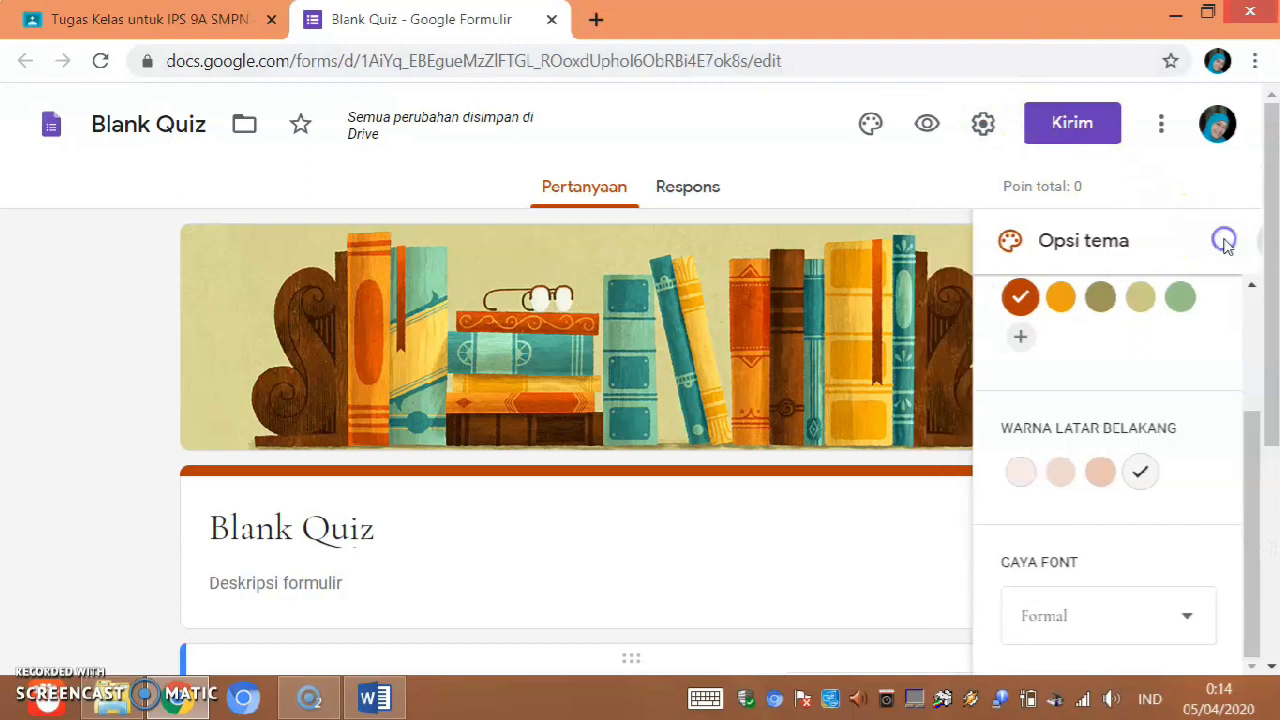
# - Limit the form to one response per person, shuffle the question order, review the quiz options and save the settings
pyautogui.click(985, 122)
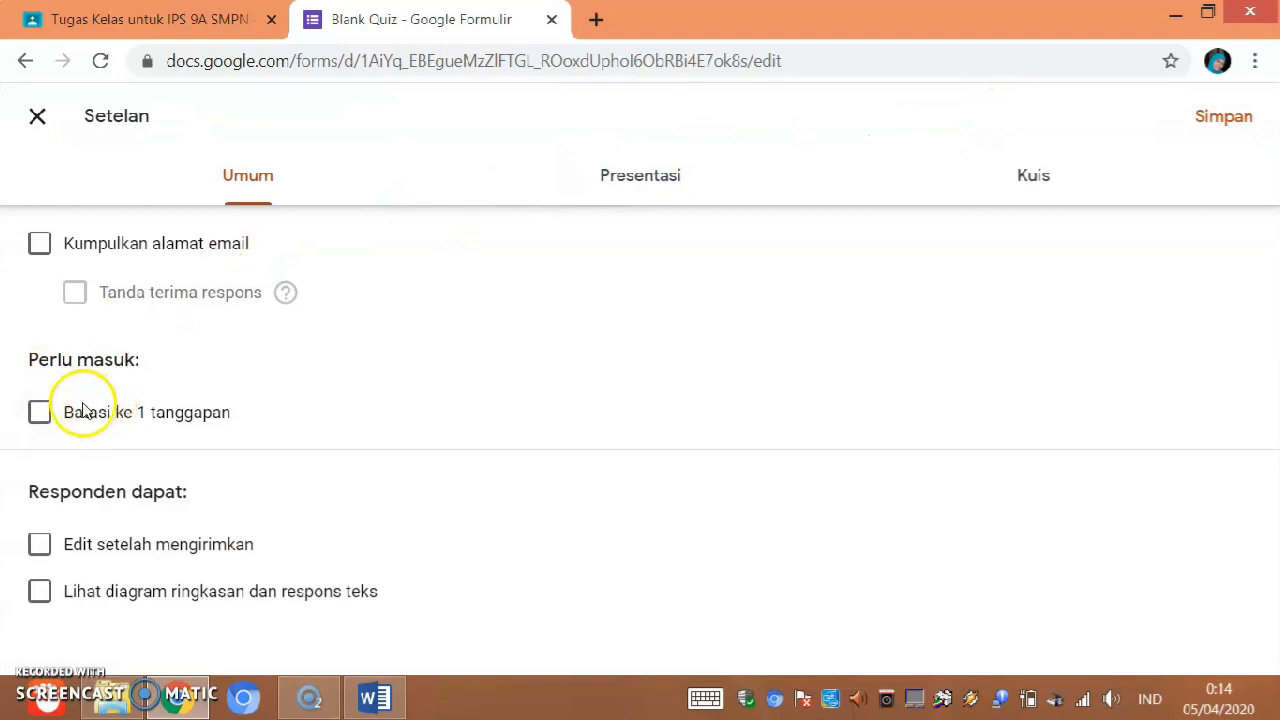
pyautogui.click(40, 413)
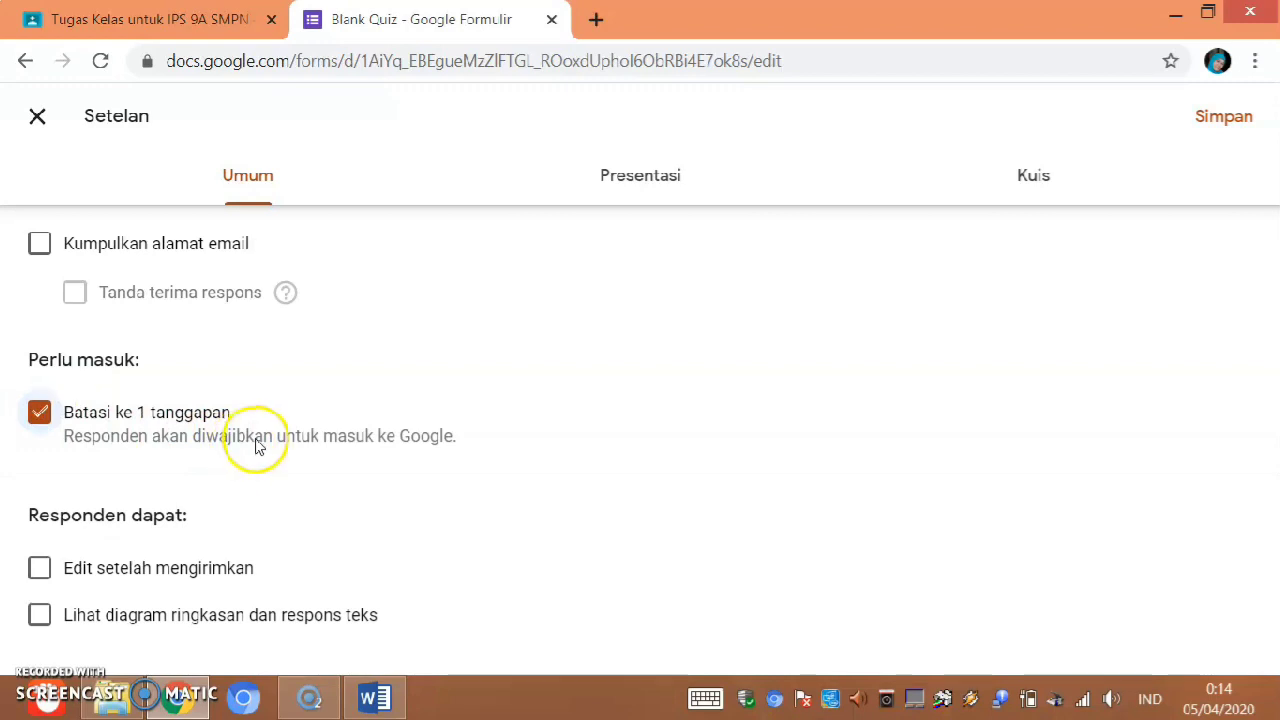
pyautogui.click(622, 186)
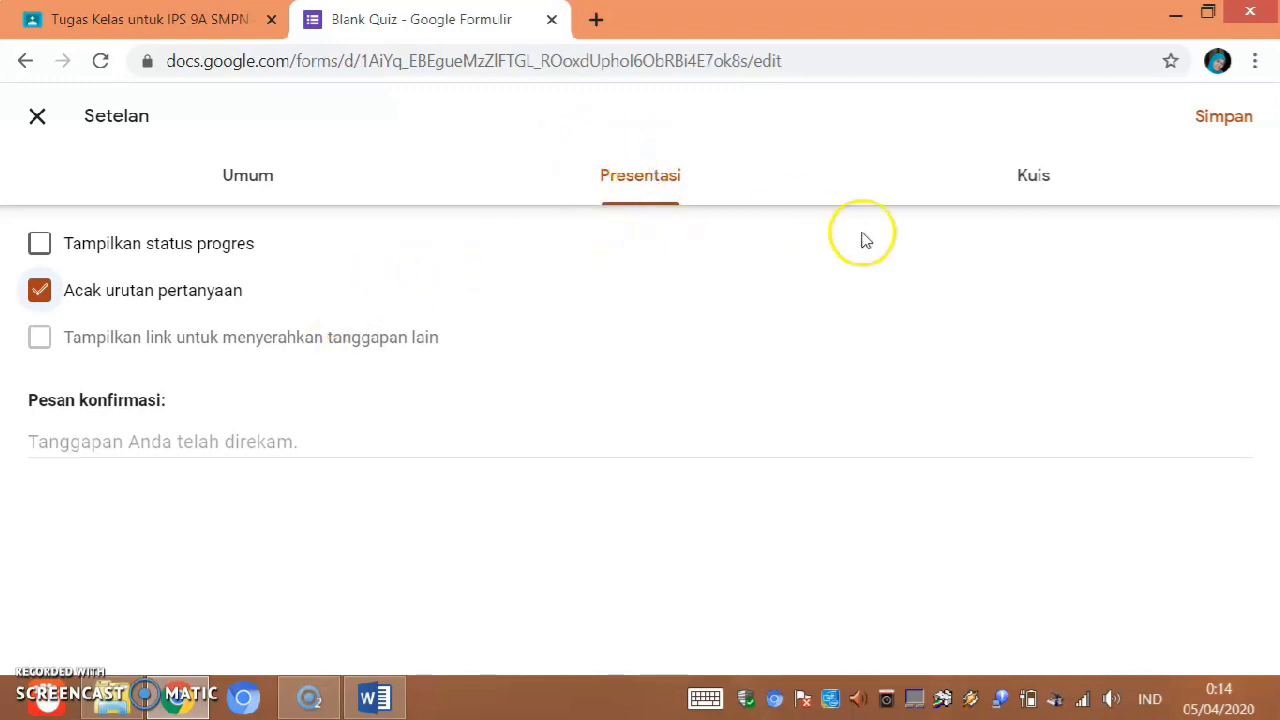
pyautogui.click(1028, 176)
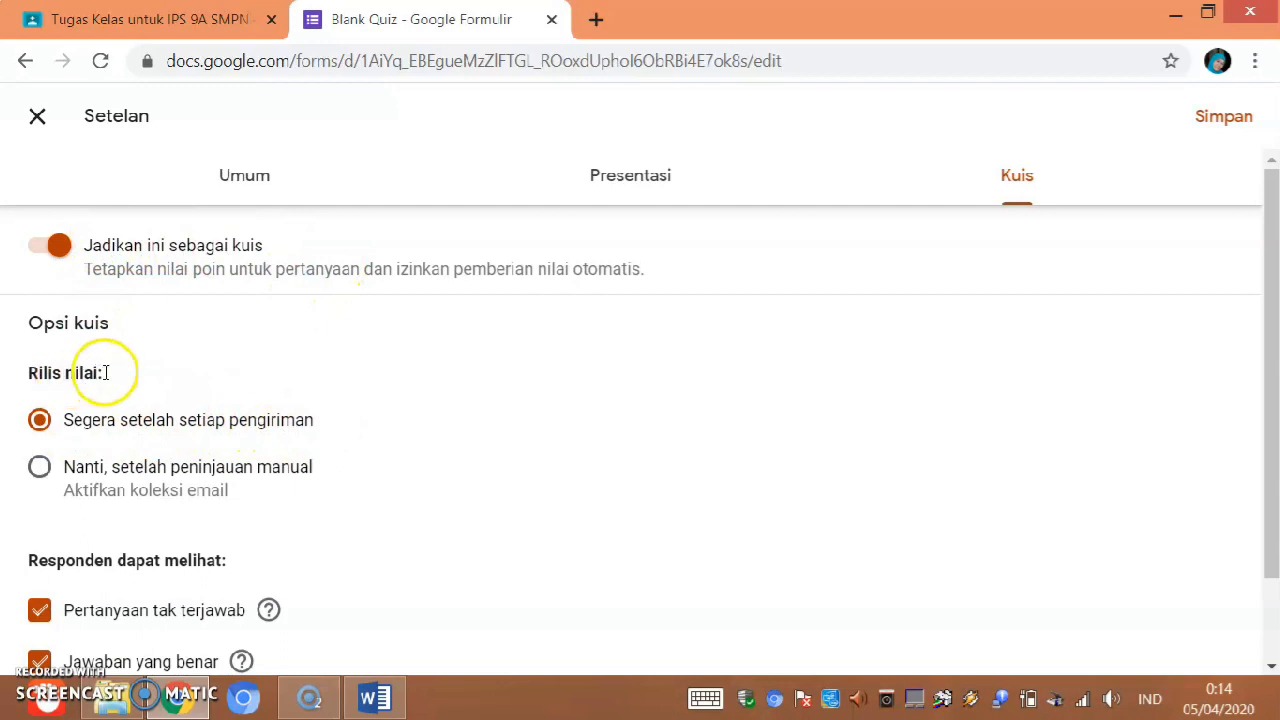
pyautogui.scroll(-1, 160, 625)
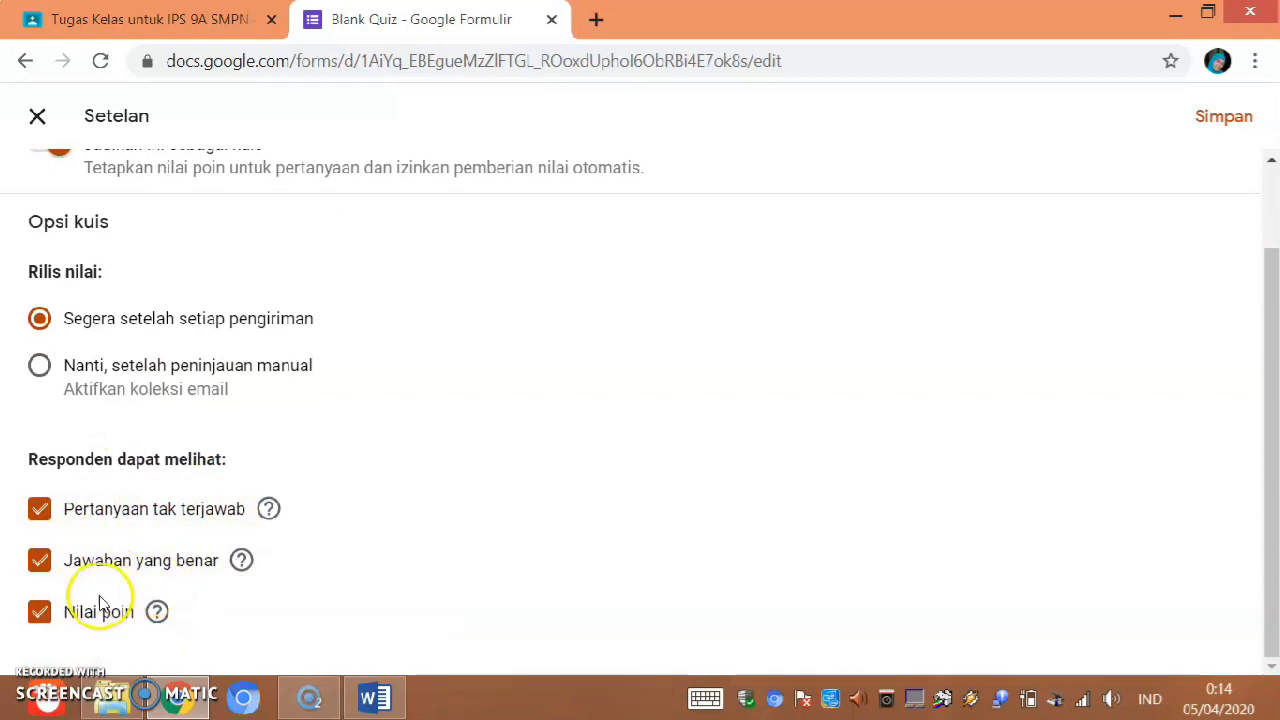
pyautogui.click(1222, 118)
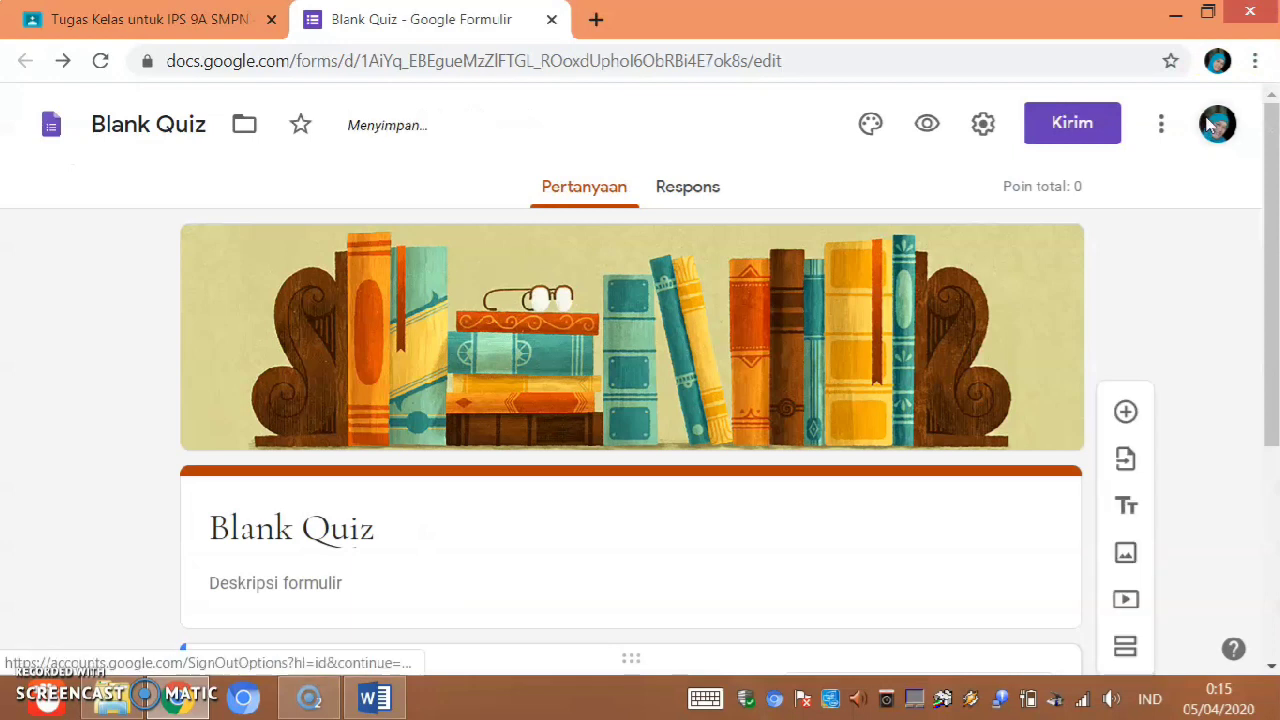
# - Title the form "ULANGAN HARIAN 1 IPS" and reuse the same text as its description
pyautogui.scroll(-3, 887, 307)
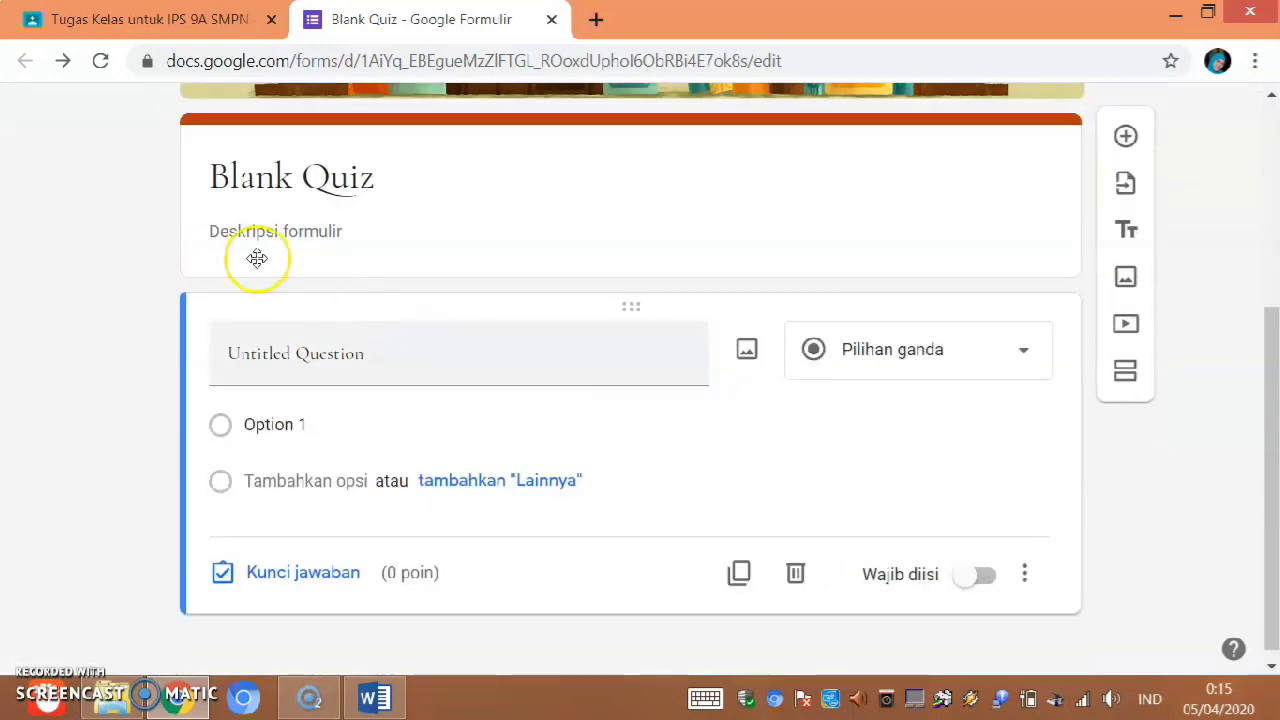
pyautogui.click(236, 172)
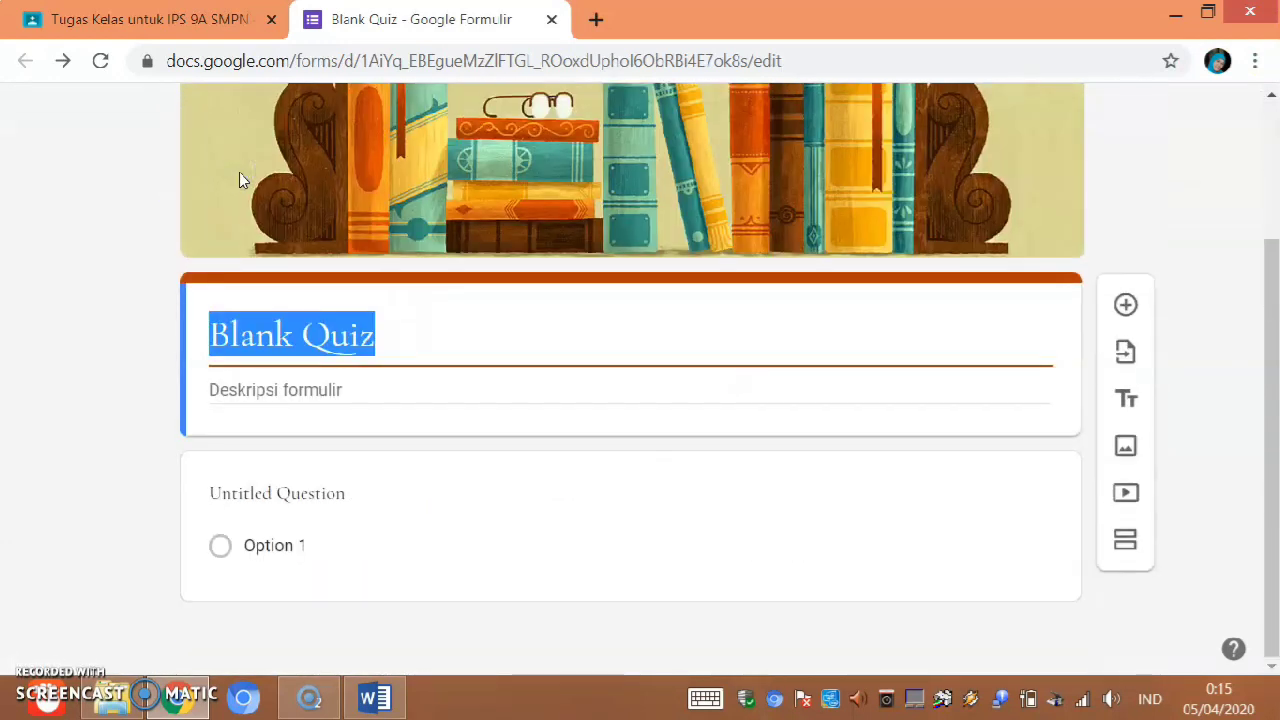
pyautogui.write('U')
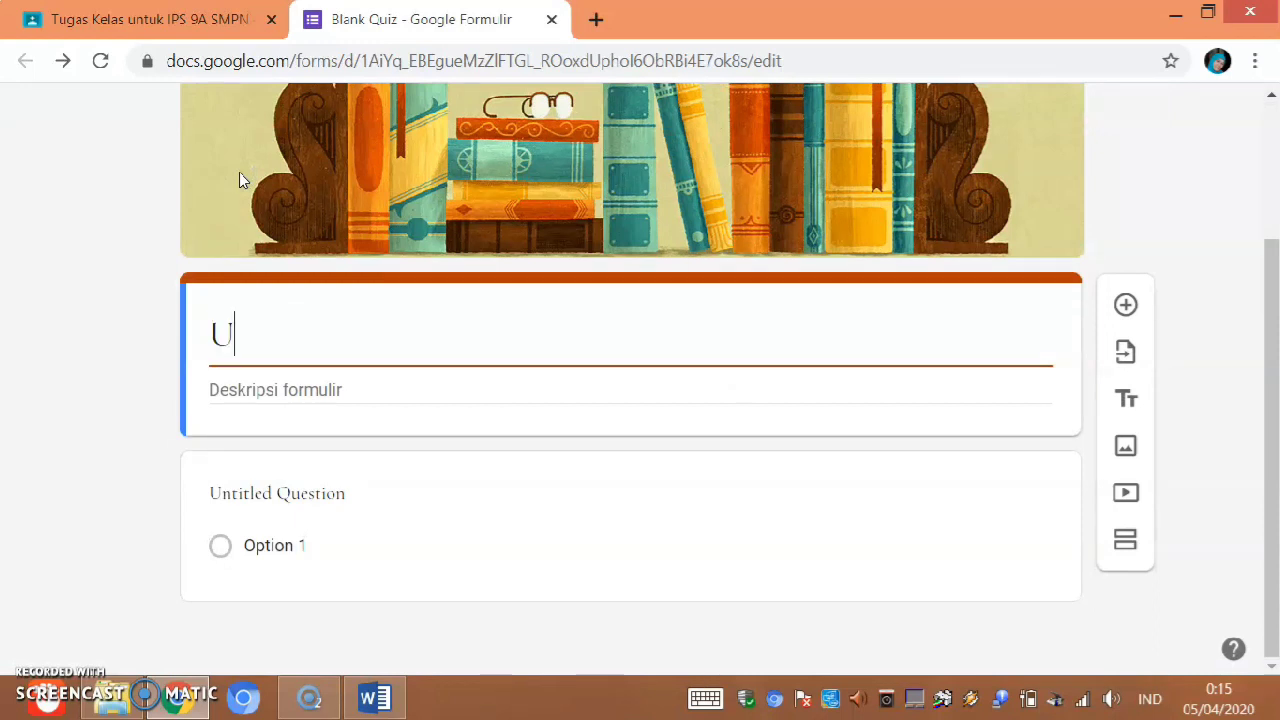
pyautogui.write('LANGAN ')
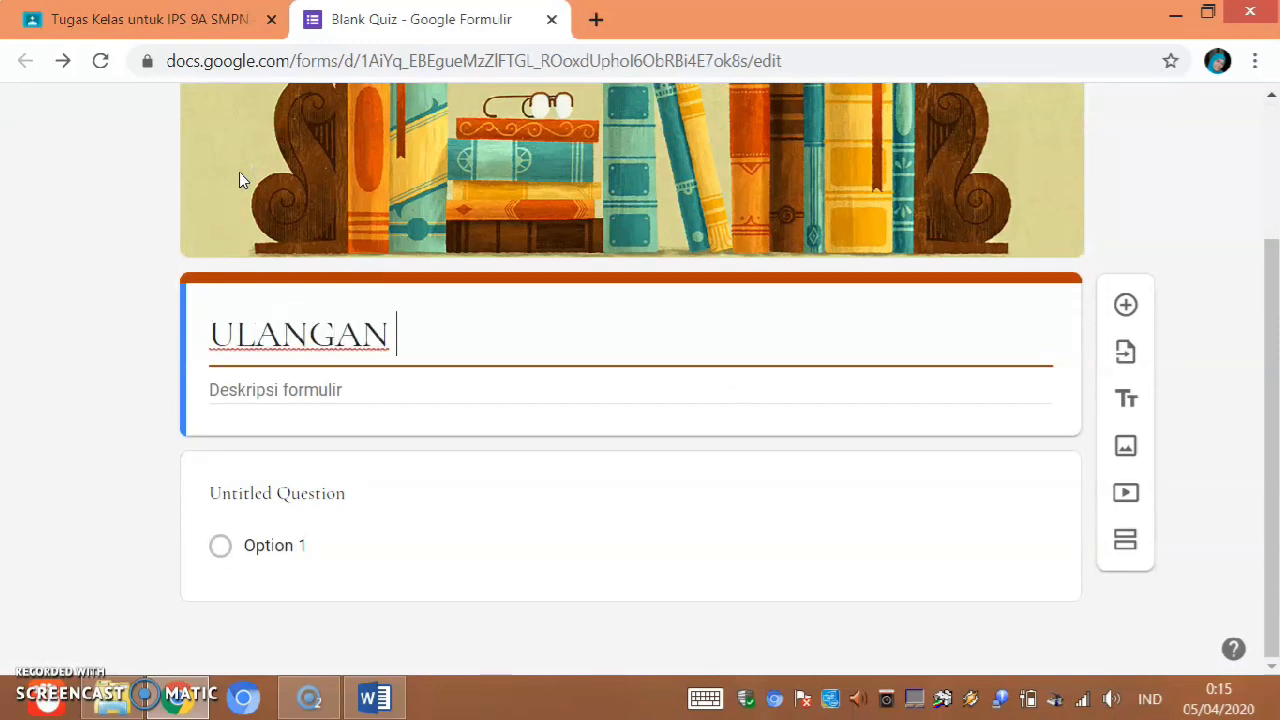
pyautogui.write('HARIAN I IPS')
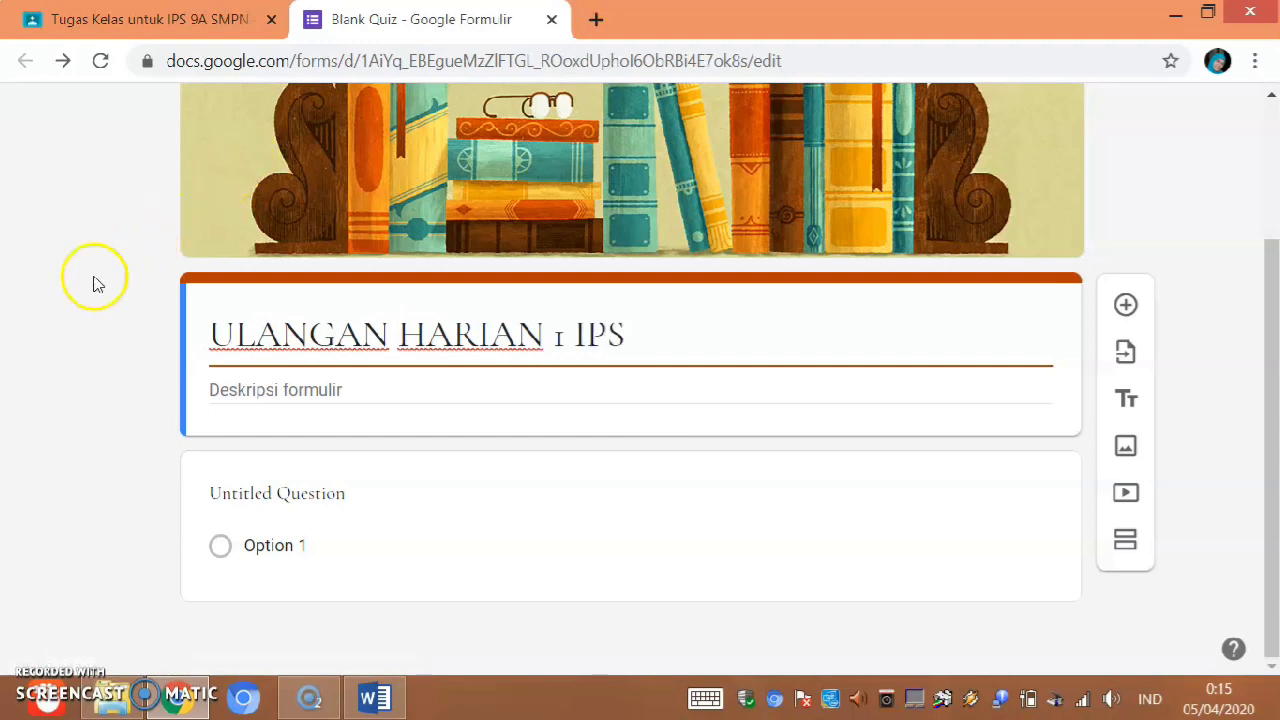
pyautogui.moveTo(215, 331); pyautogui.dragTo(640, 353)
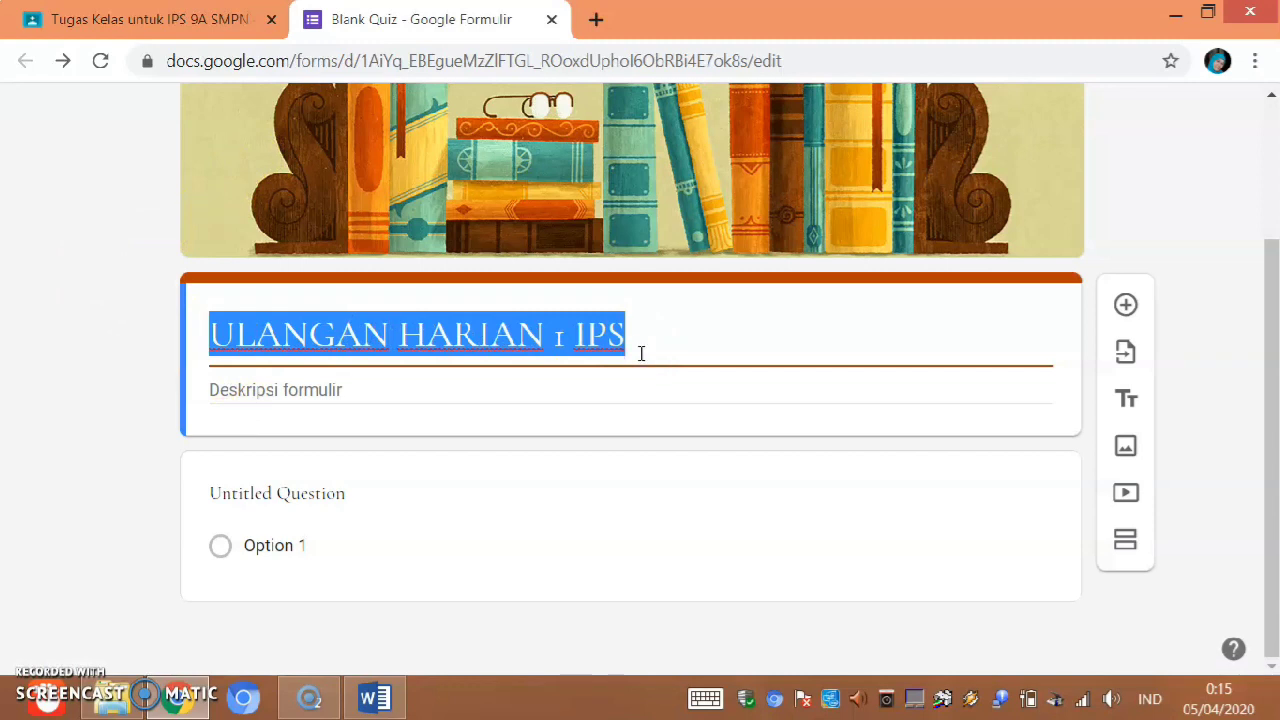
pyautogui.click(446, 387)
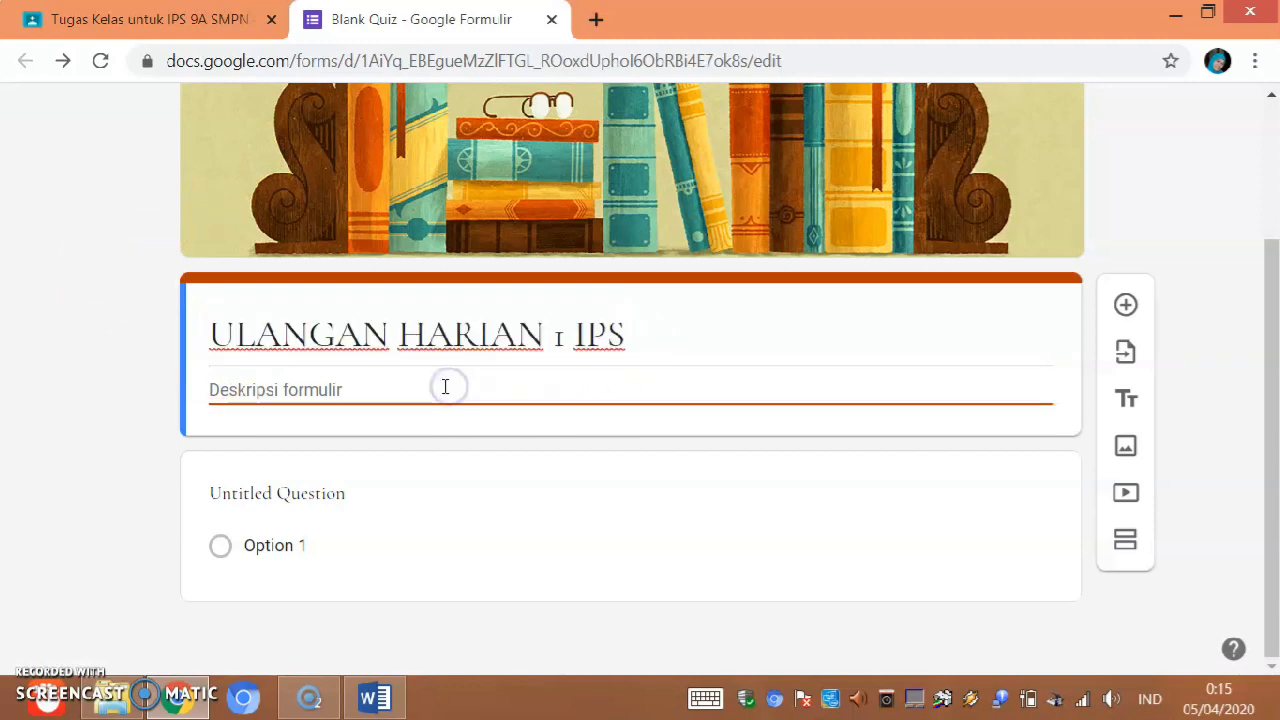
pyautogui.write('ULANGAN HARIAN 1 IPS')
# - Turn the untitled question into a required short-answer (Jawaban singkat) question named "NAMA"
pyautogui.click(309, 493)
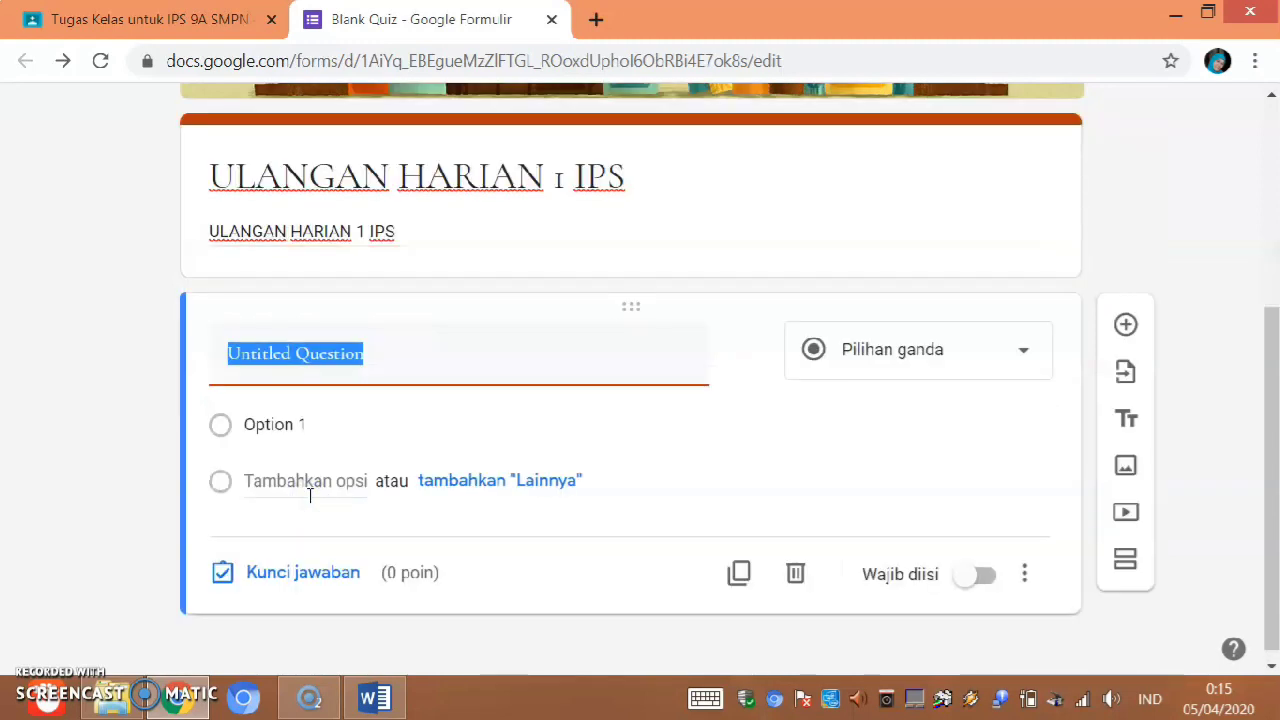
pyautogui.write('NAMA')
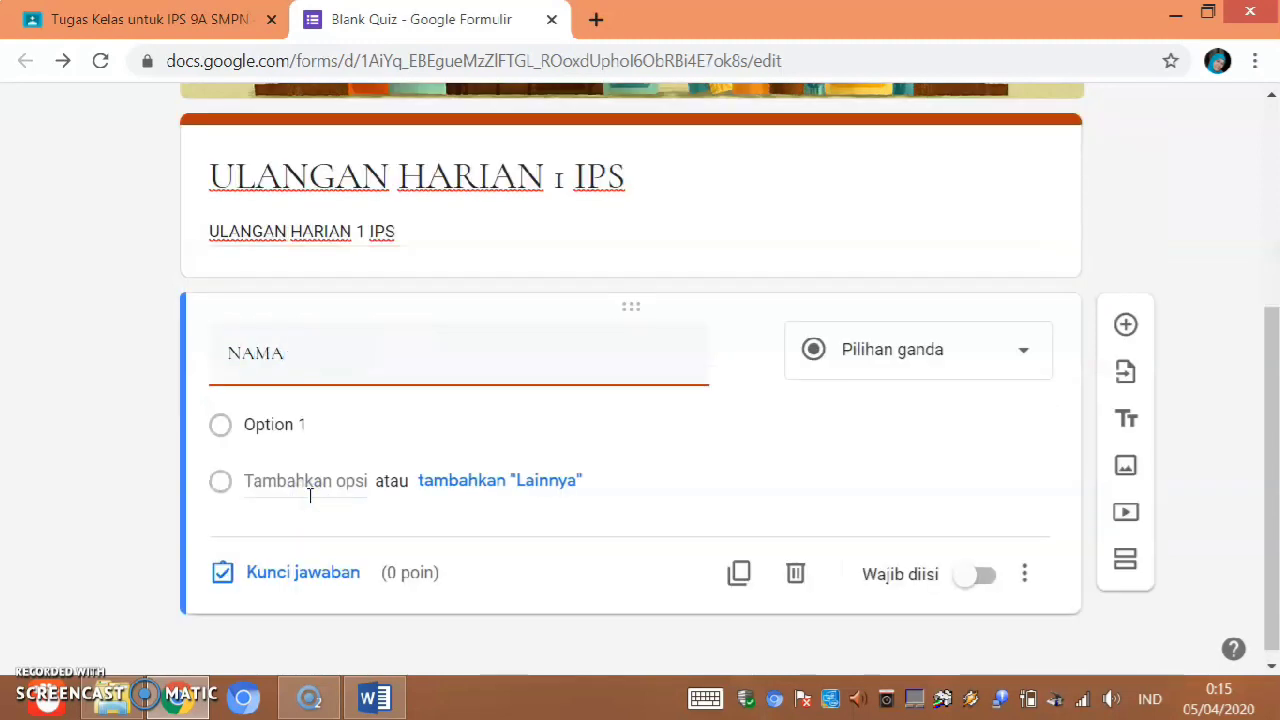
pyautogui.click(1041, 363)
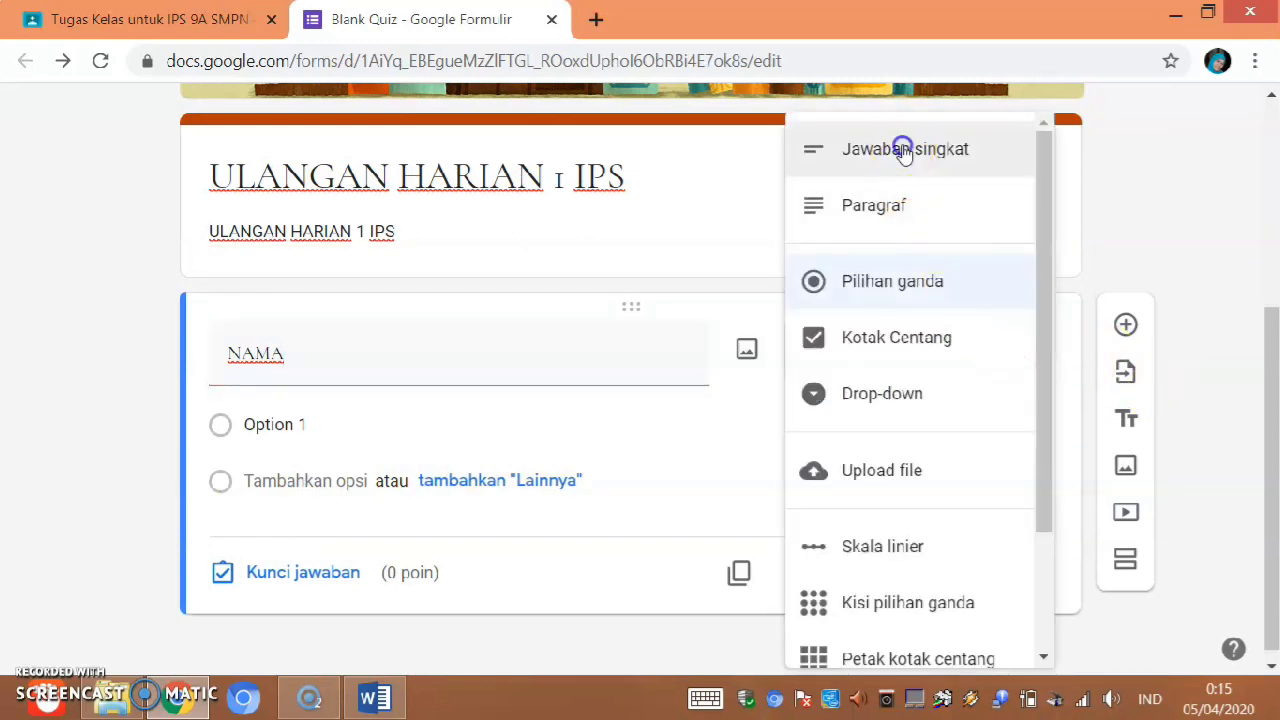
pyautogui.click(904, 150)
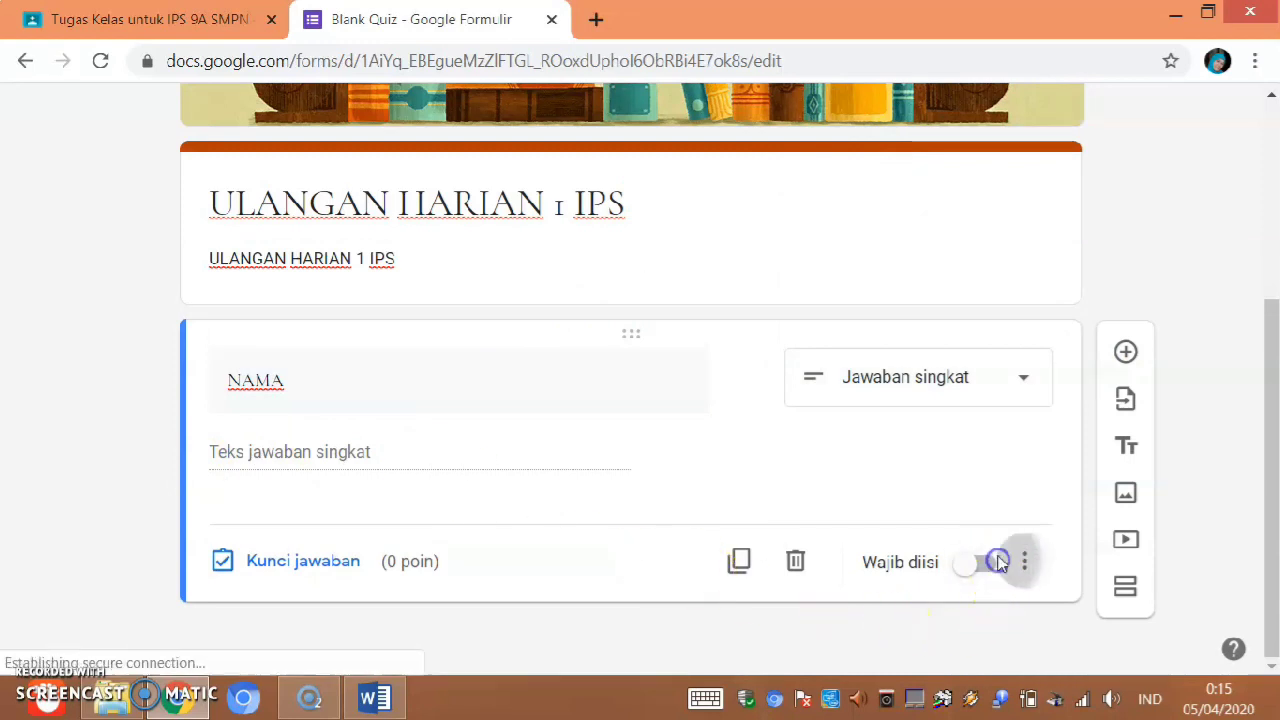
pyautogui.click(1024, 562)
pyautogui.click(990, 572)
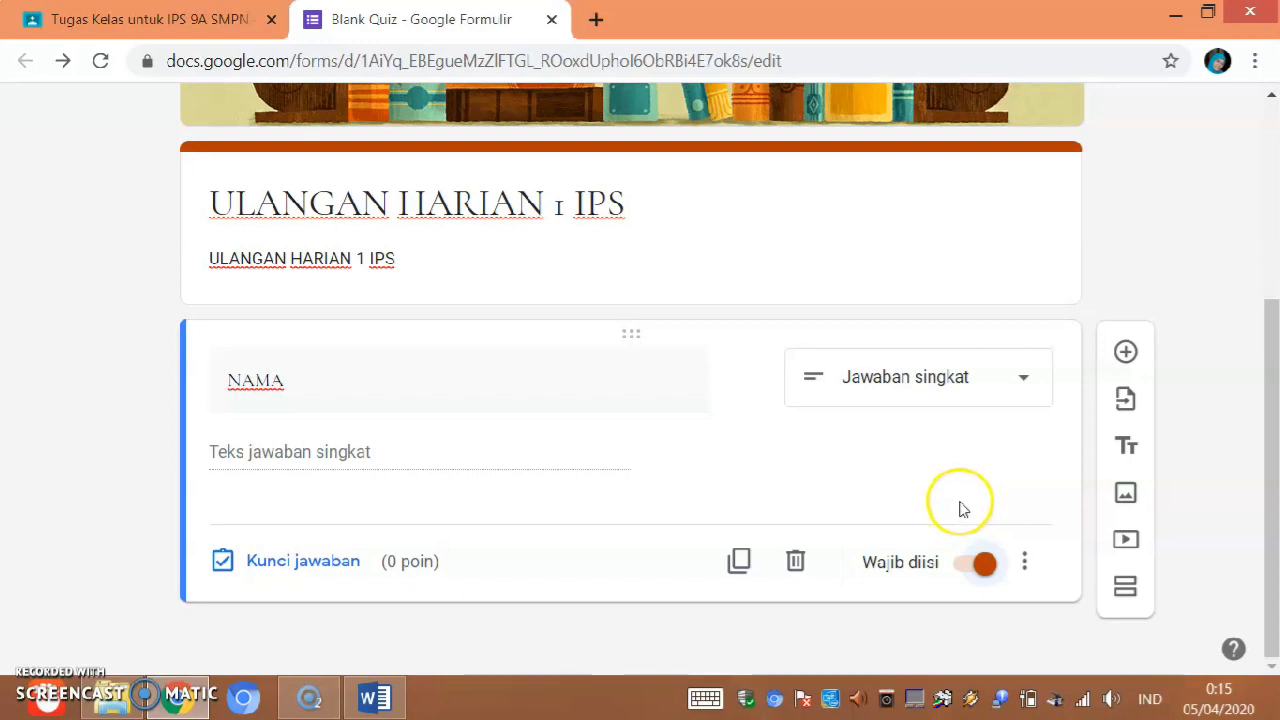
# - Add a second question named "KELAS" with Kotak Centang (checkboxes) as its type
pyautogui.click(1122, 349)
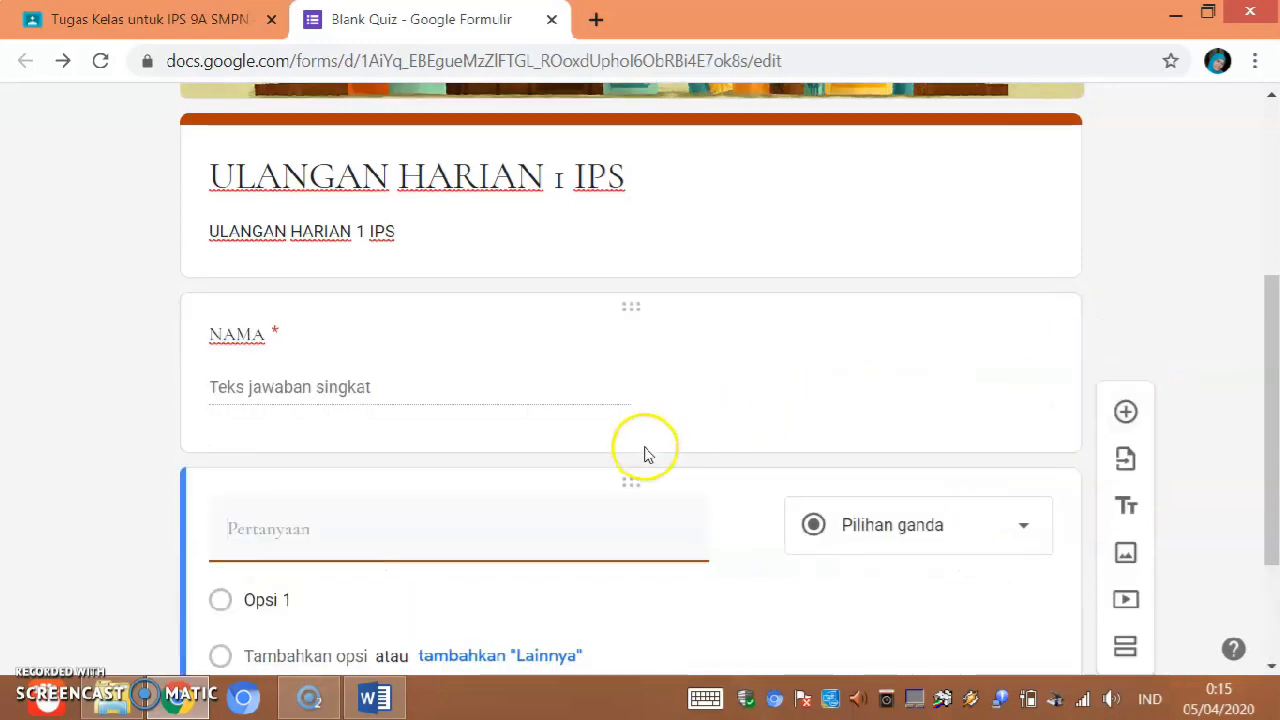
pyautogui.write('KELAS')
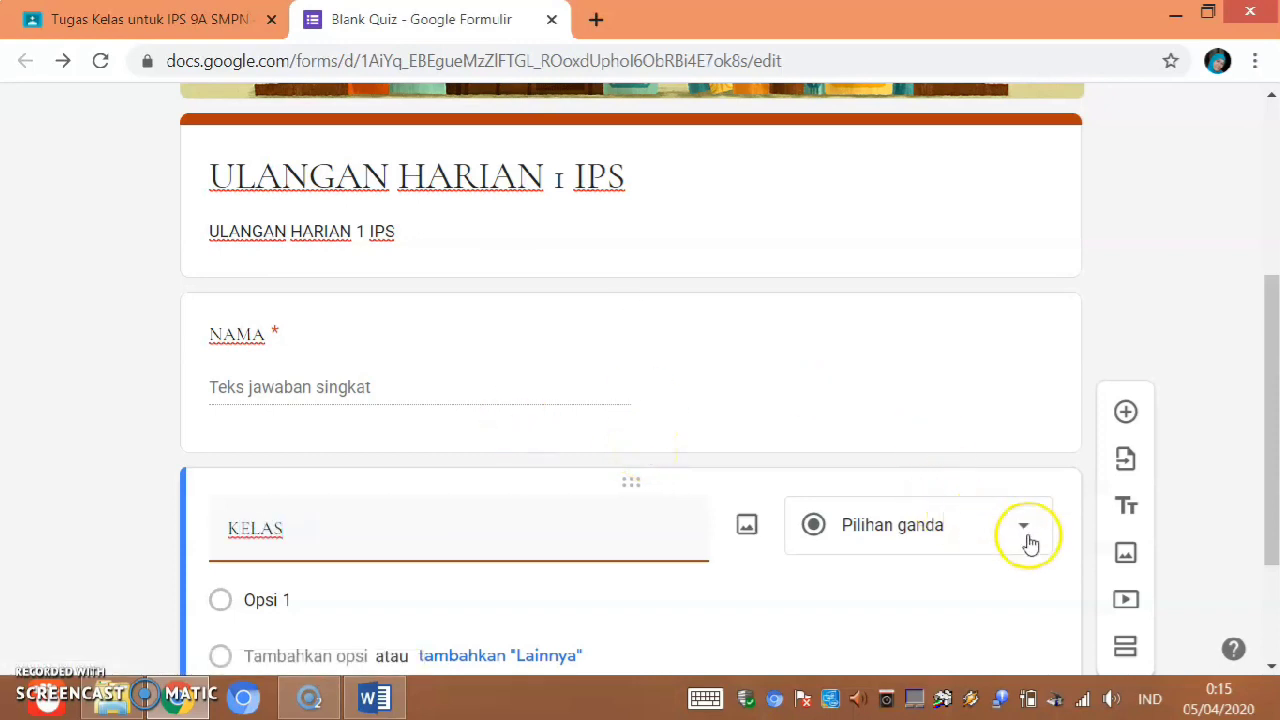
pyautogui.click(1030, 537)
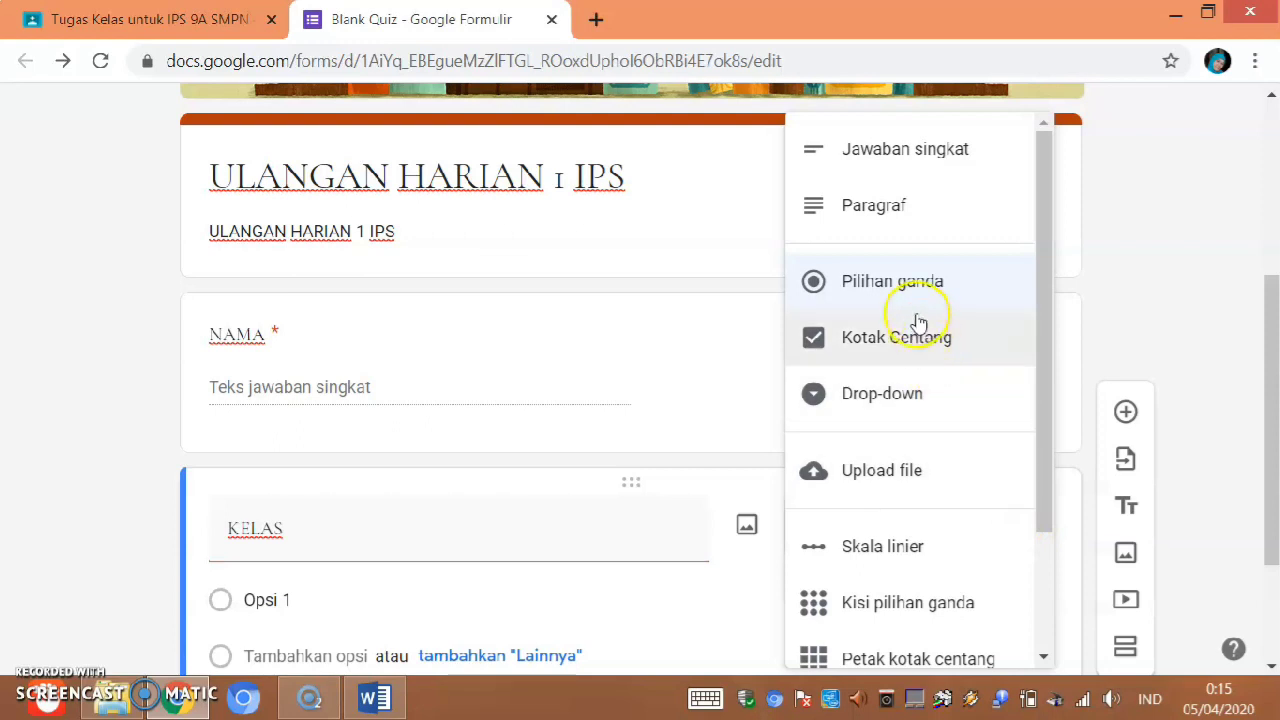
pyautogui.click(896, 337)
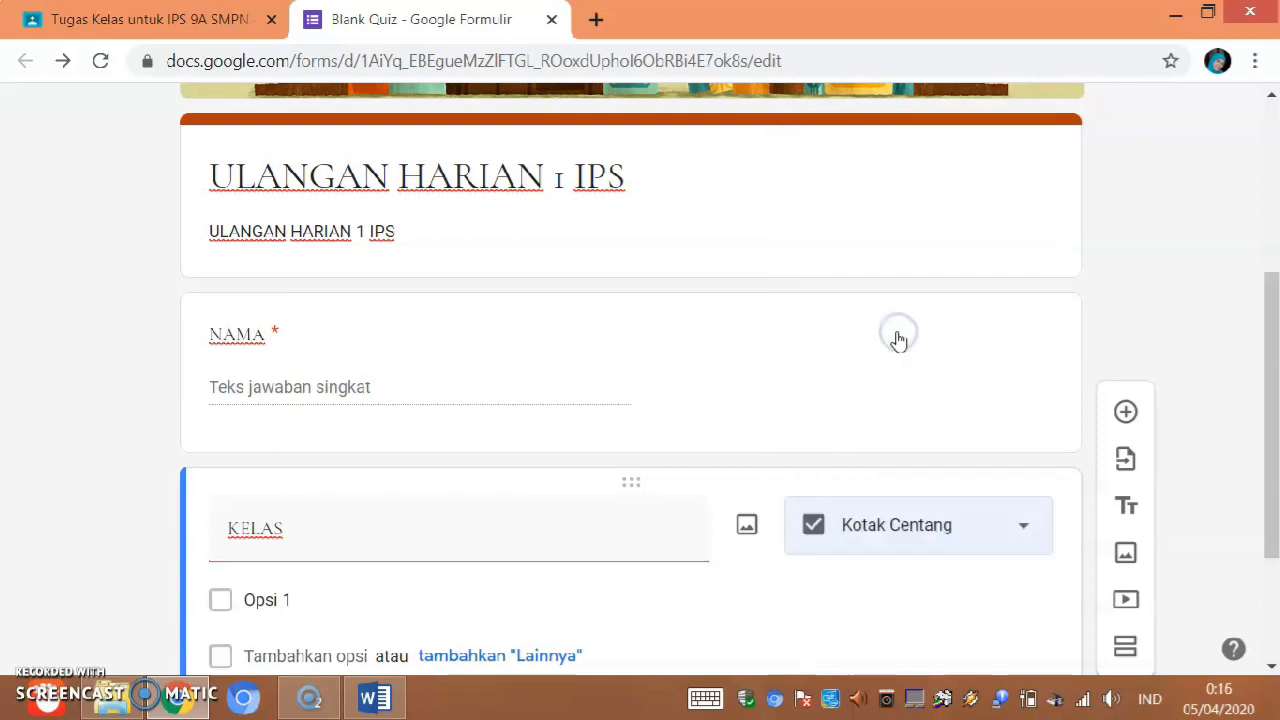
# - Enter 9A, 9B, 9C and 9D as the answer options of the KELAS question
pyautogui.click(286, 596)
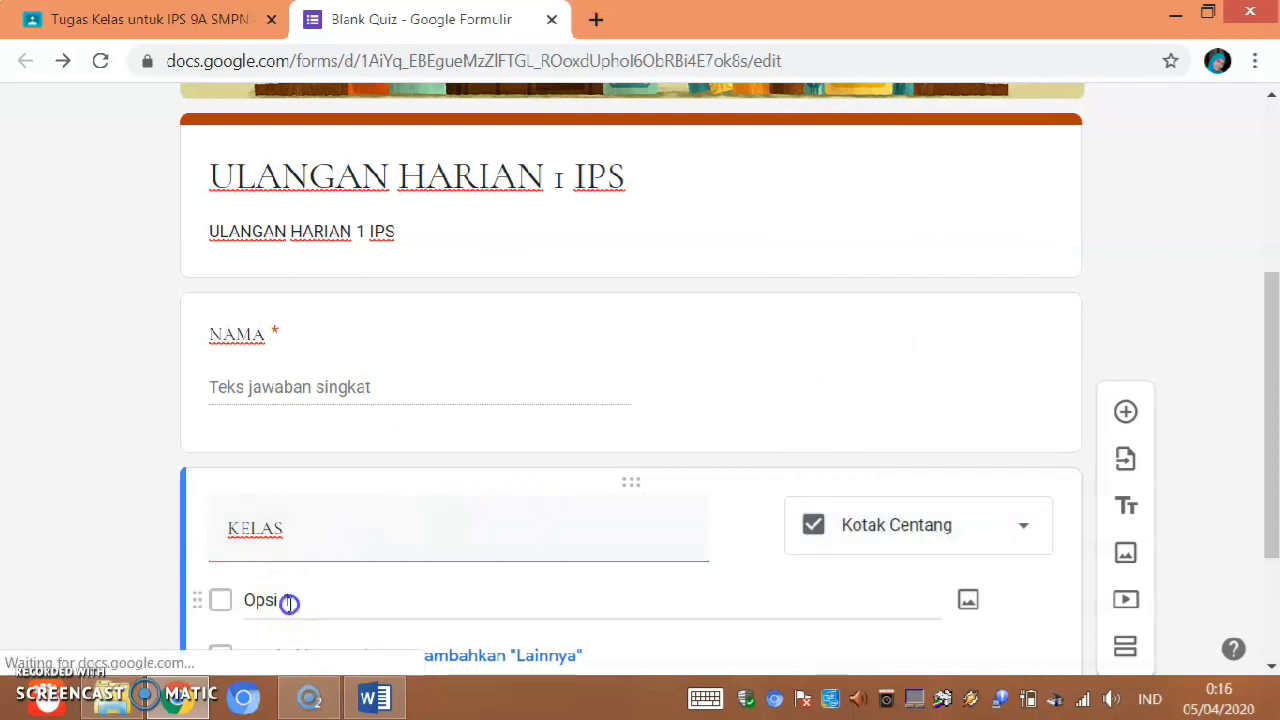
pyautogui.write('9')
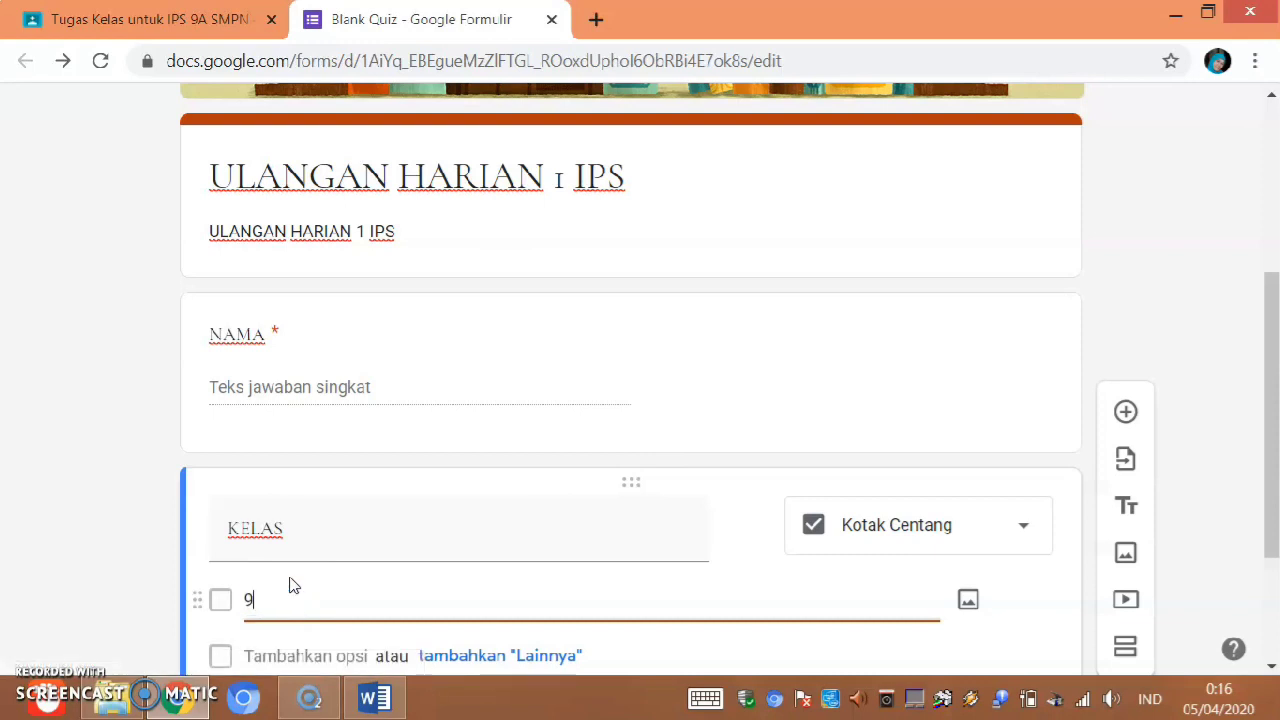
pyautogui.write('A')
pyautogui.press('Return')
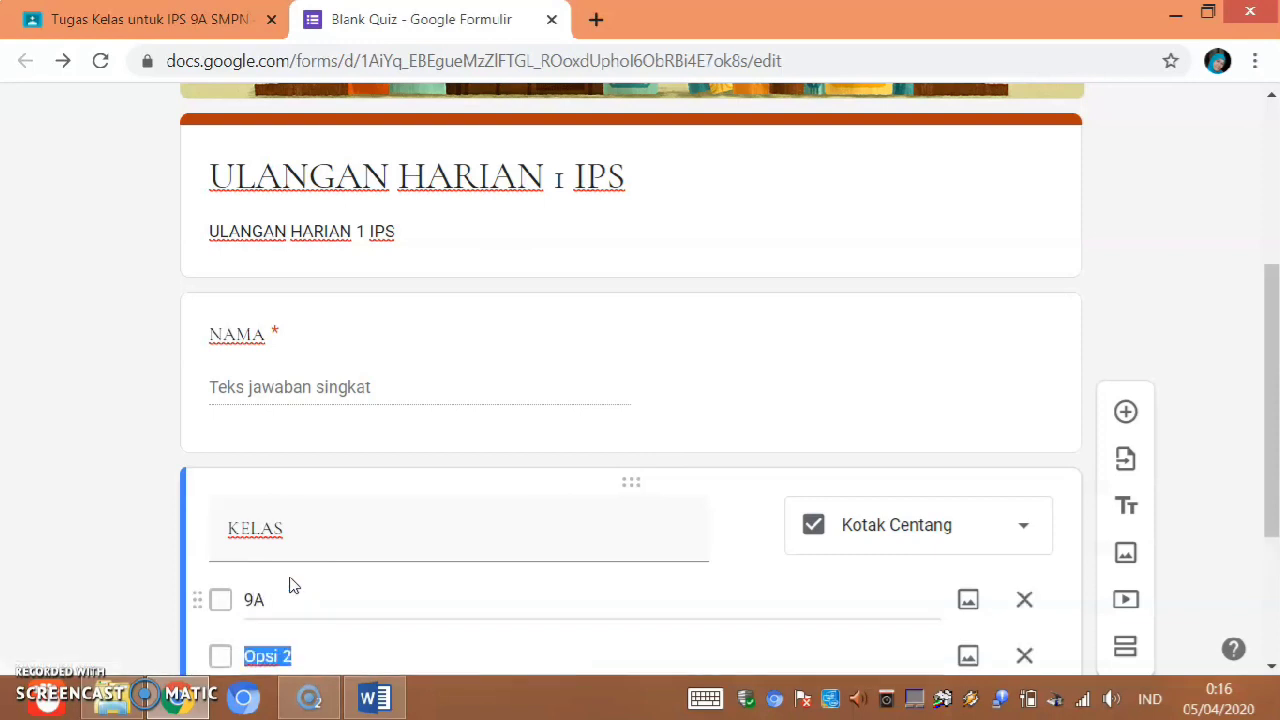
pyautogui.press('Return')
pyautogui.write('9C')
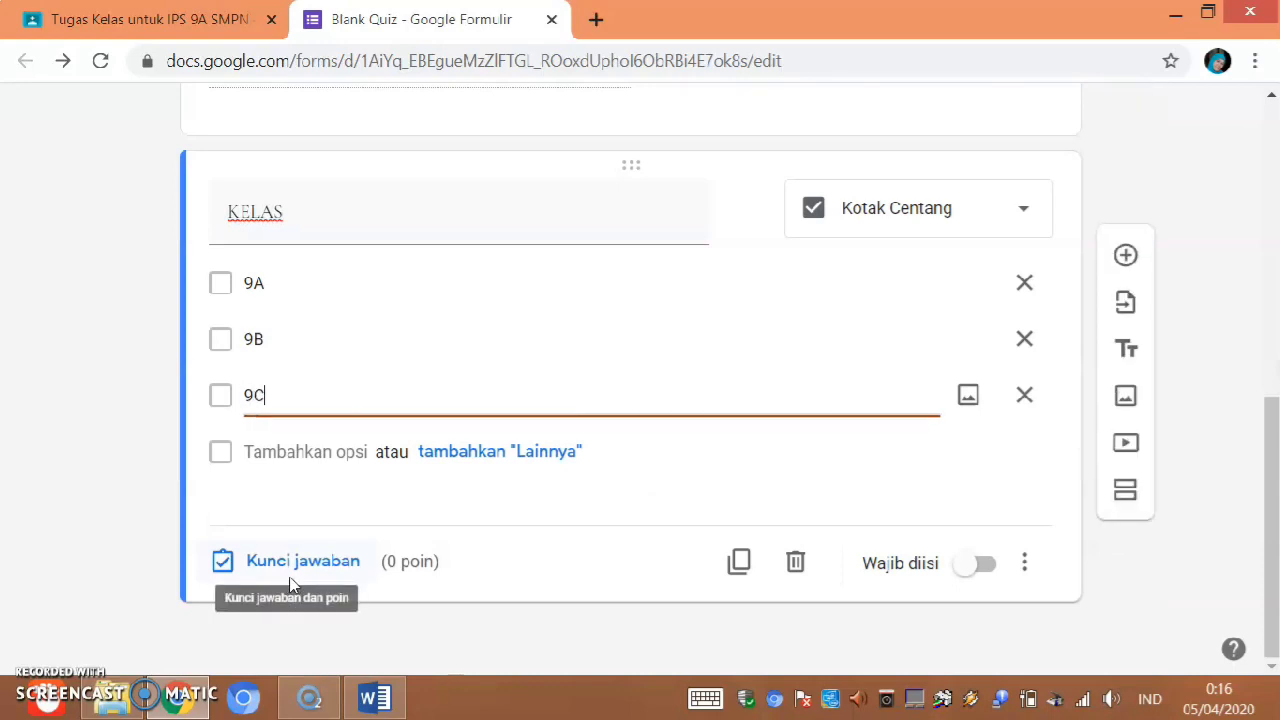
pyautogui.press('Return')
pyautogui.write('9D')
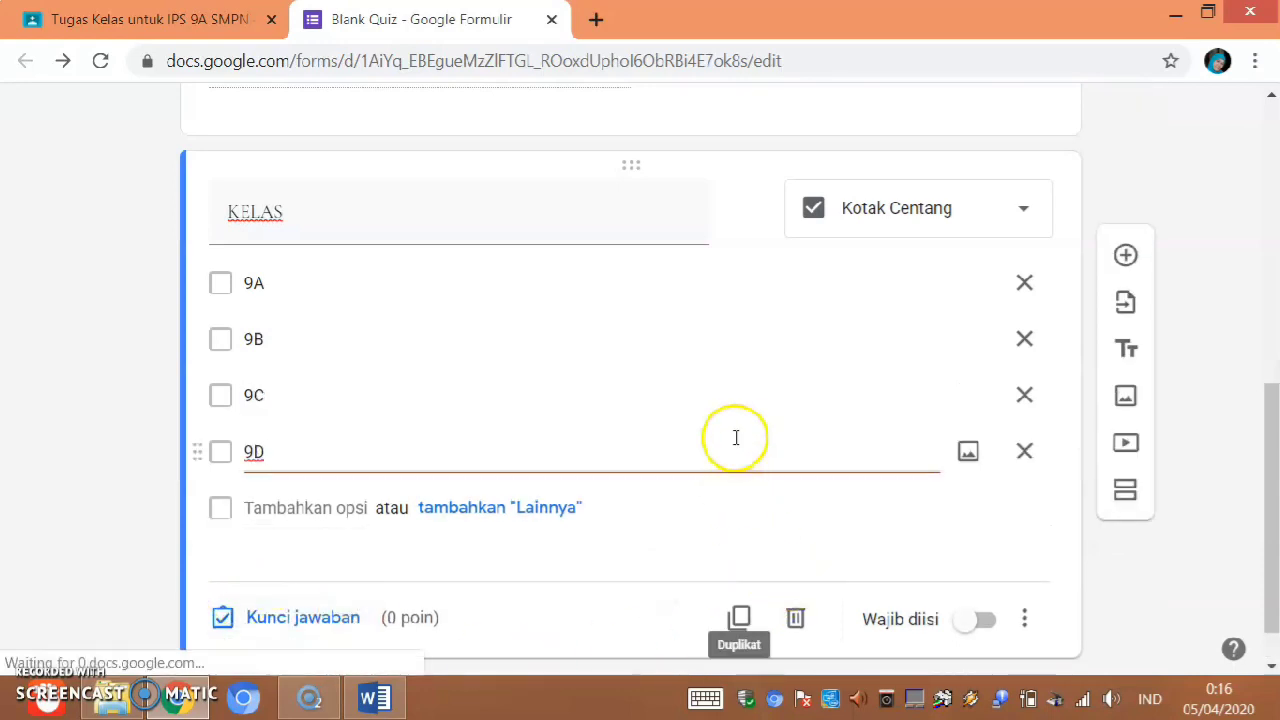
# - Make the KELAS question required (Wajib diisi)
pyautogui.click(980, 622)
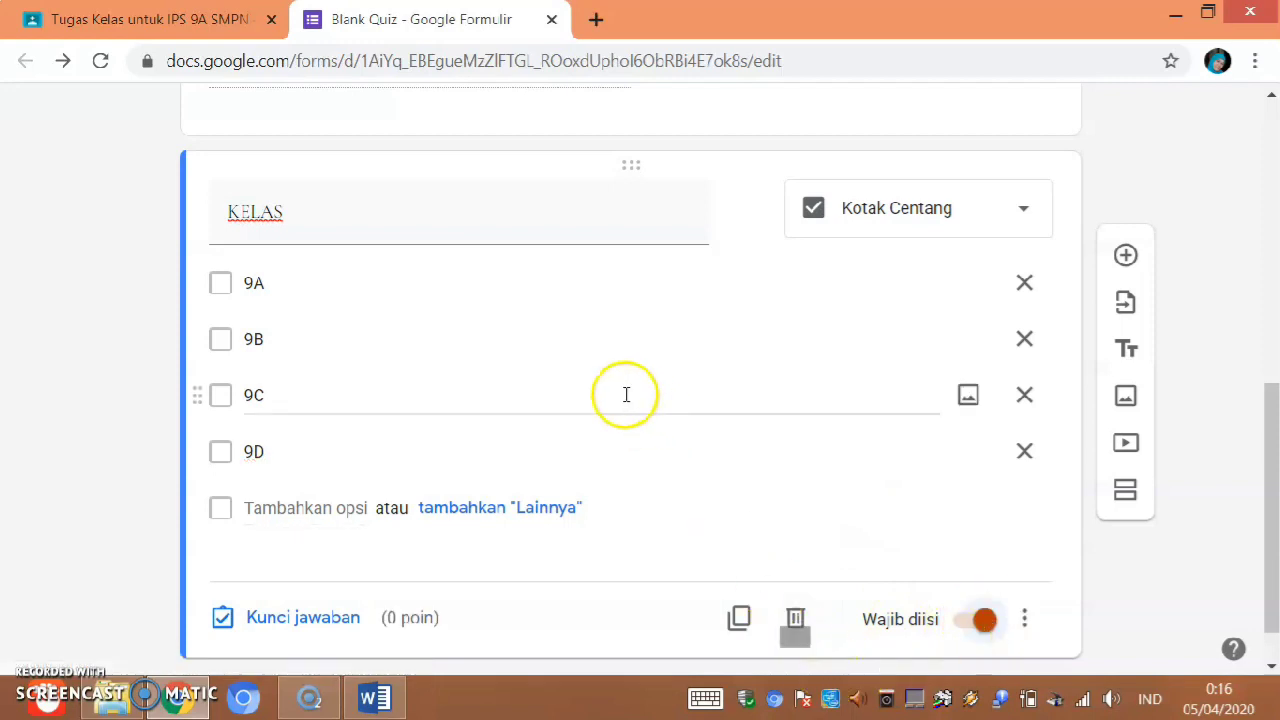
pyautogui.scroll(3, 630, 392)
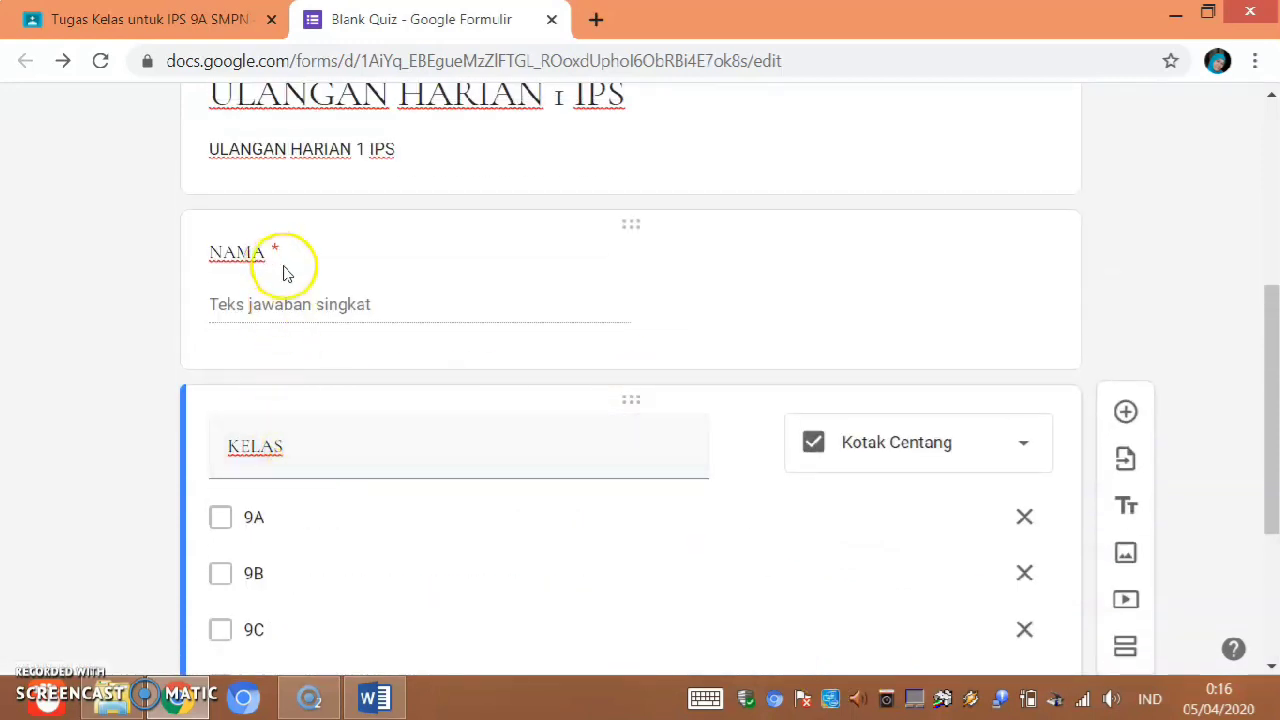
pyautogui.scroll(-3, 310, 300)
pyautogui.scroll(-1, 750, 555)
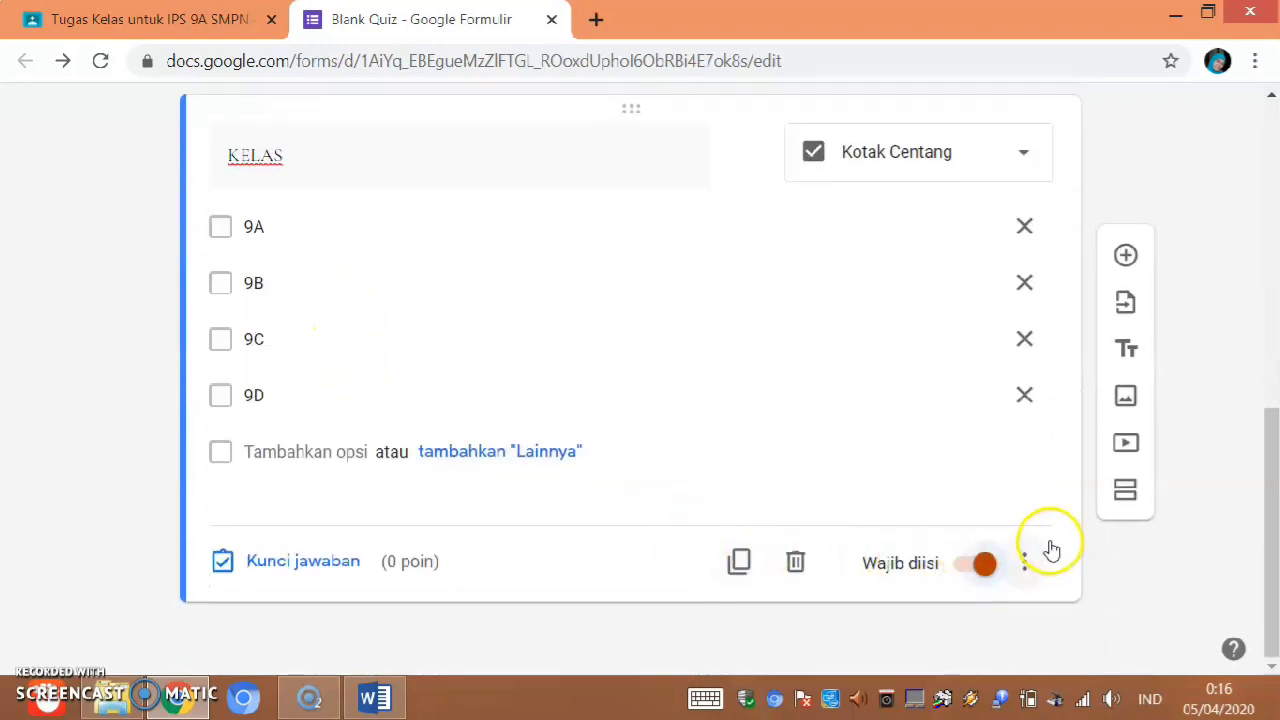
# - Add a new section after the KELAS question and title it "Kerjakan soal di bawah ini dengan seksama !"
pyautogui.click(1126, 494)
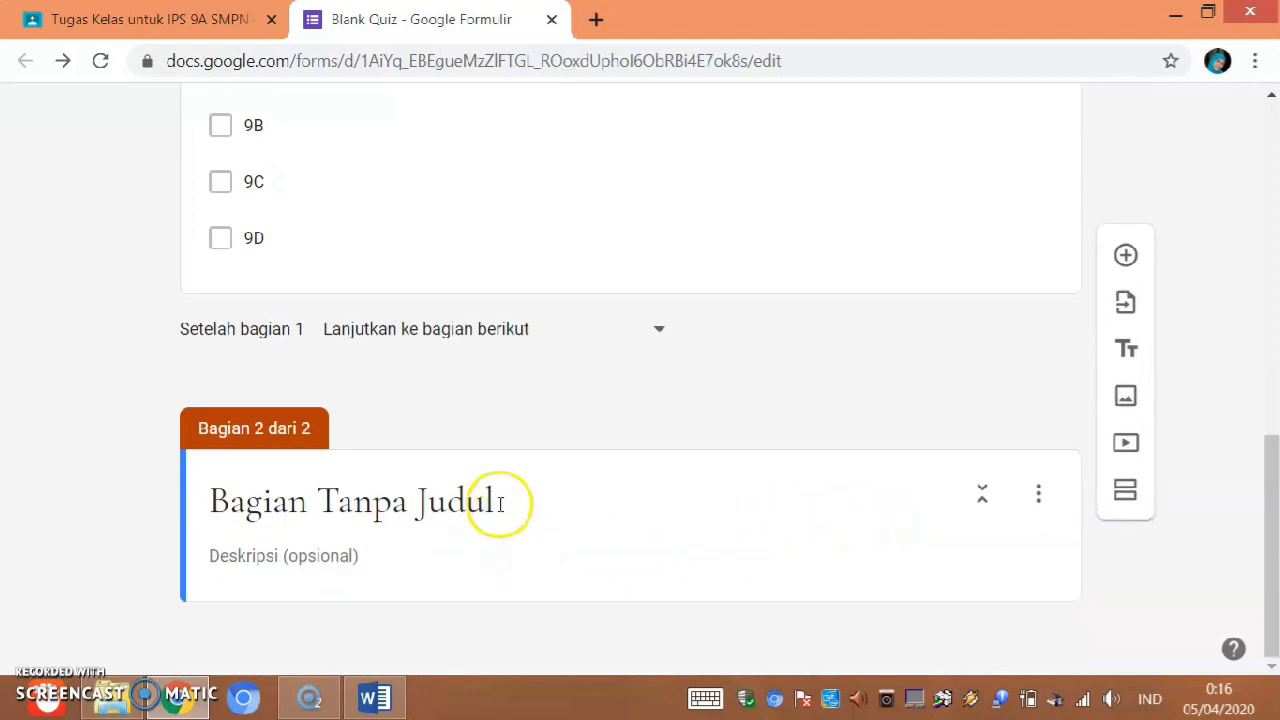
pyautogui.click(500, 503)
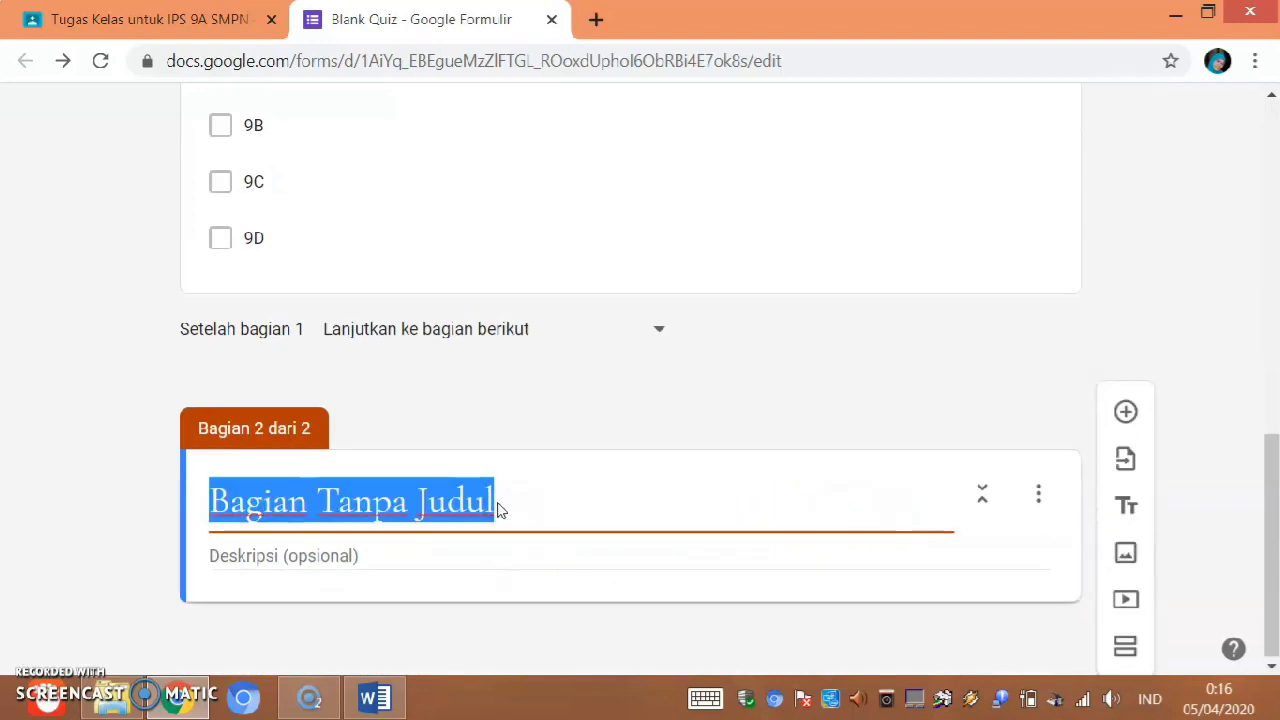
pyautogui.write('KE')
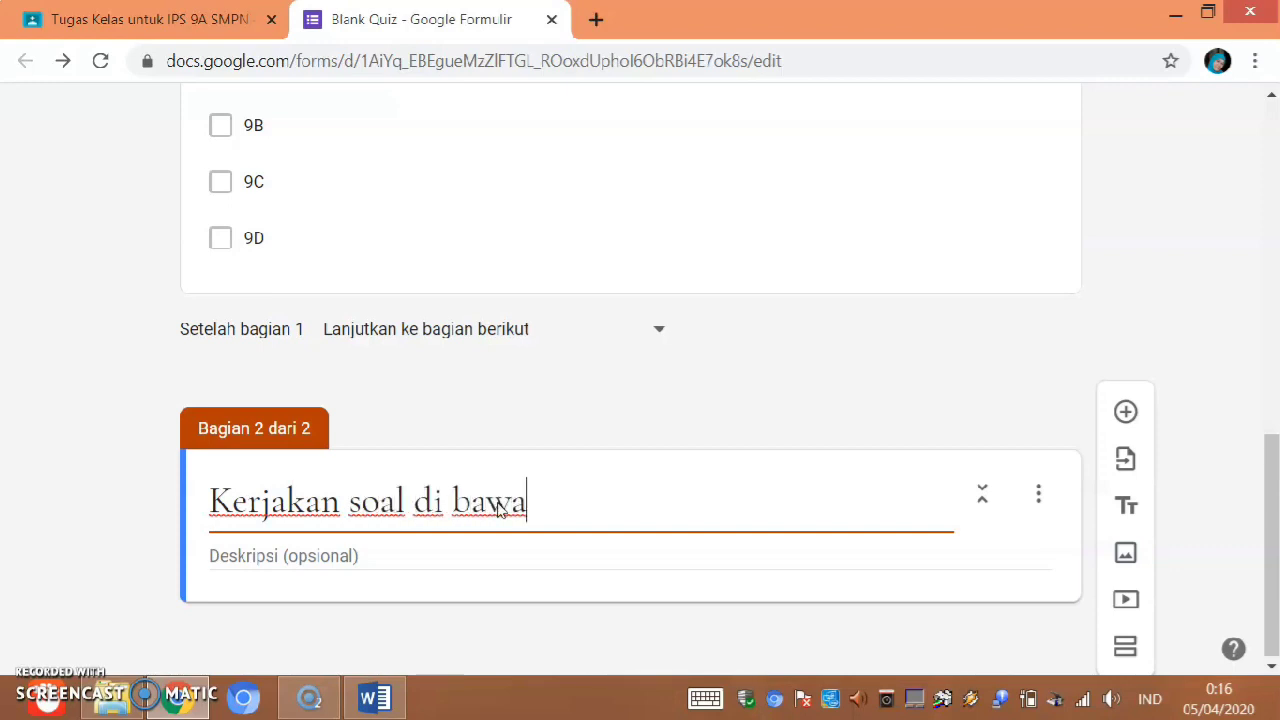
pyautogui.press('BackSpace')
pyautogui.press('BackSpace')
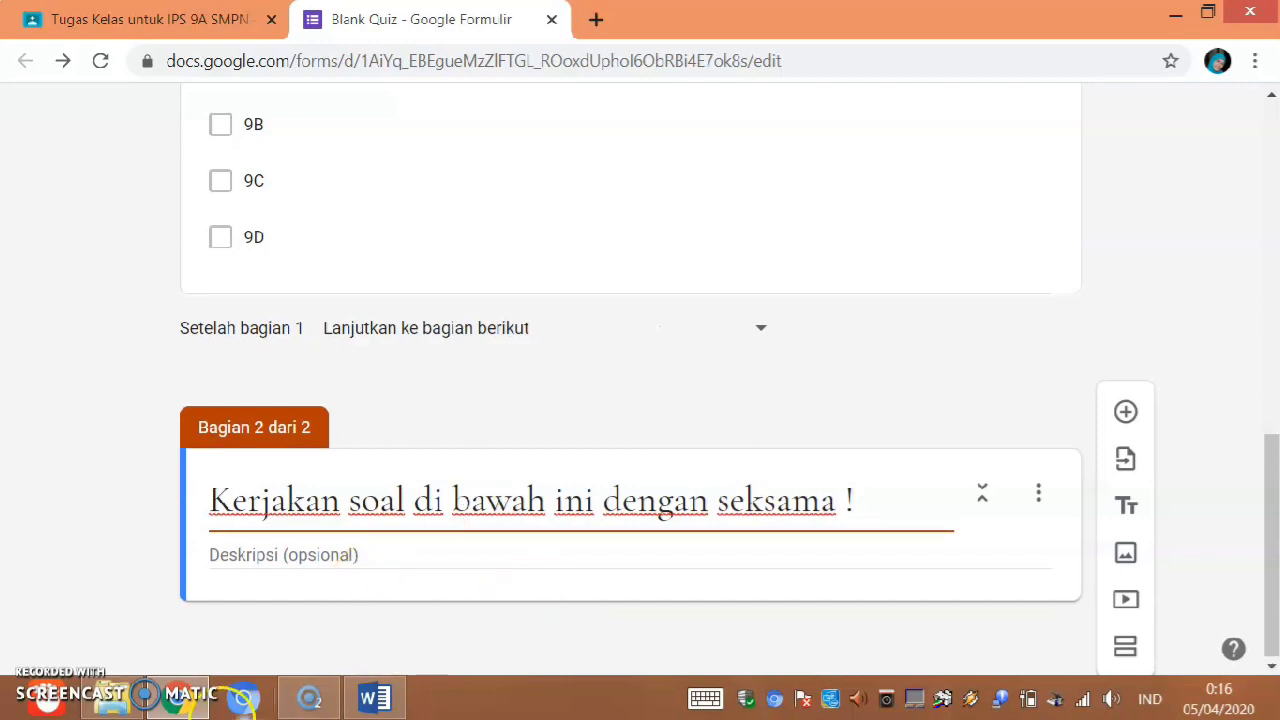
# - Add a question to the new section and, in the Word exam document, undo the removal of the A–D lettering from question 4's answers
pyautogui.click(1126, 410)
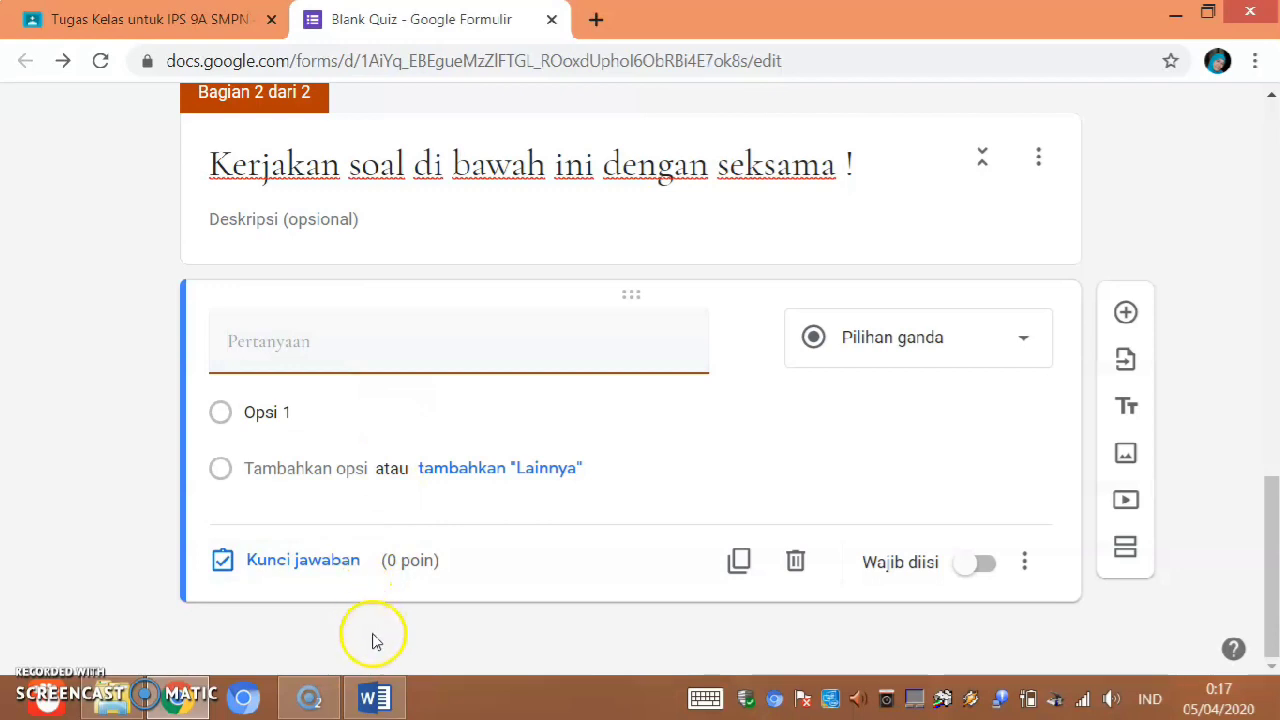
pyautogui.click(372, 695)
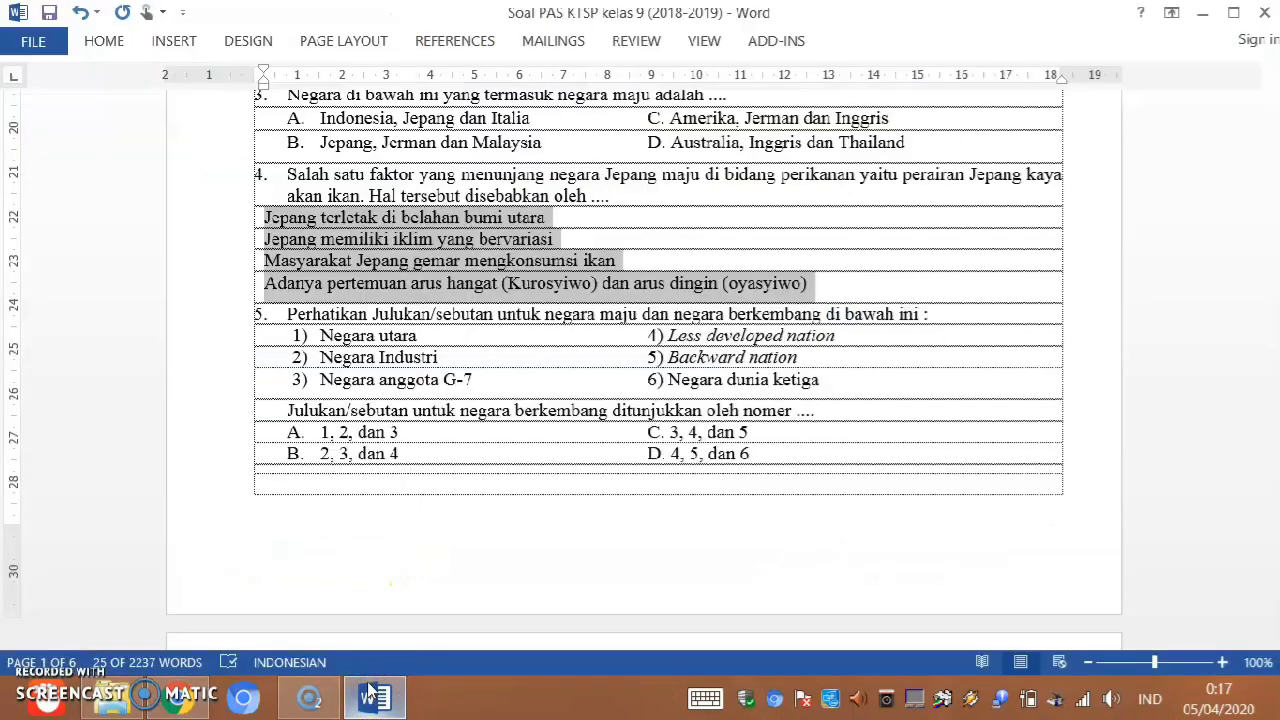
pyautogui.click(349, 190)
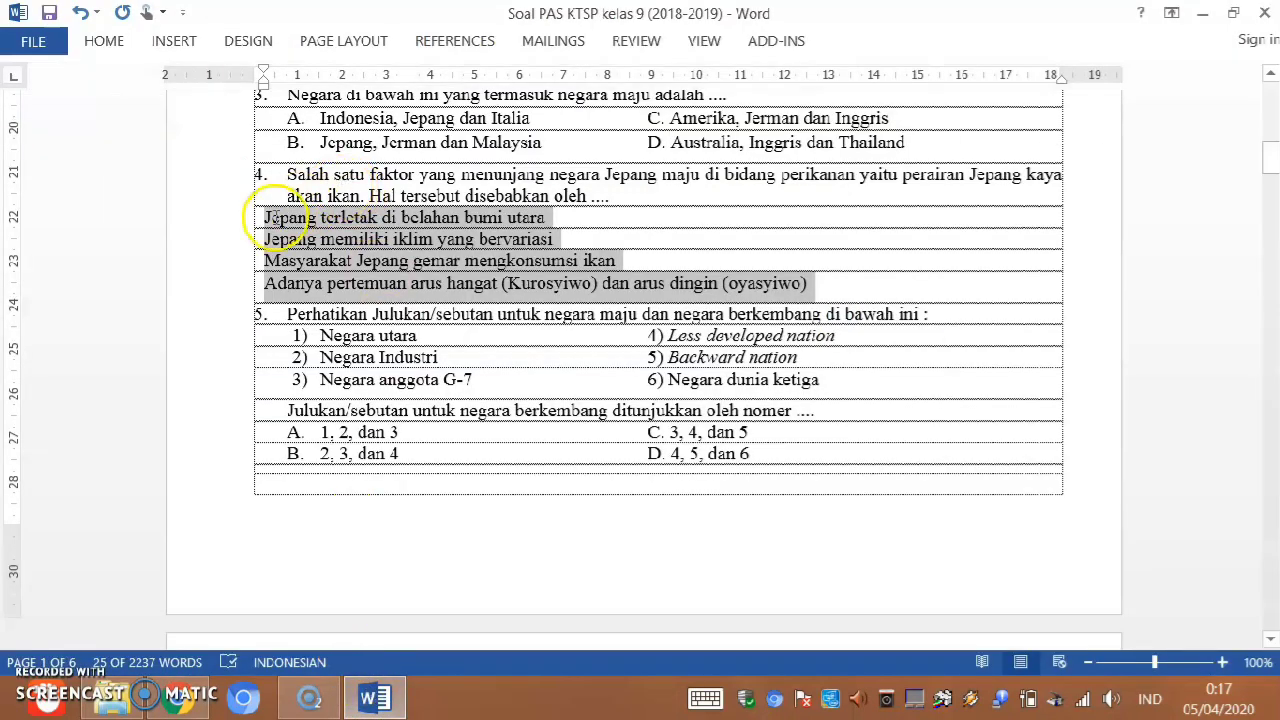
pyautogui.click(80, 13)
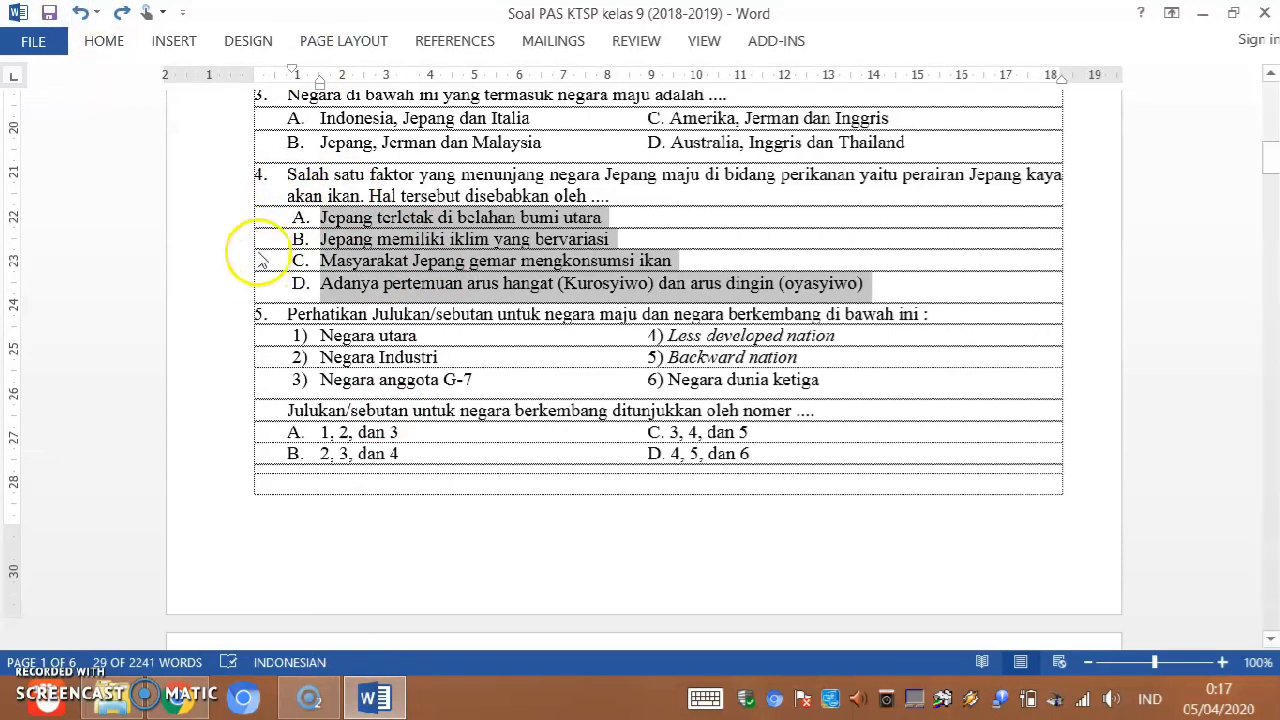
# - Copy the text of question 4 from Word into the new Pilihan ganda question and remove its leading number
pyautogui.moveTo(290, 178); pyautogui.dragTo(620, 199)
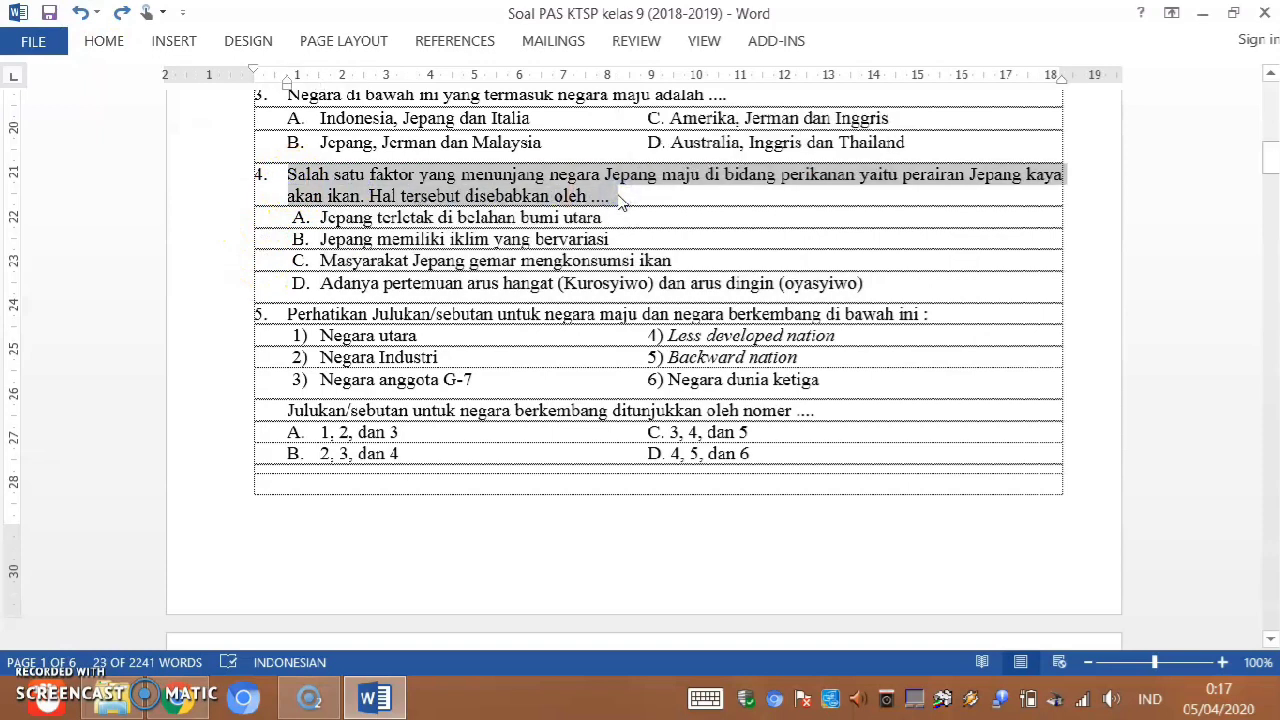
pyautogui.click(177, 698)
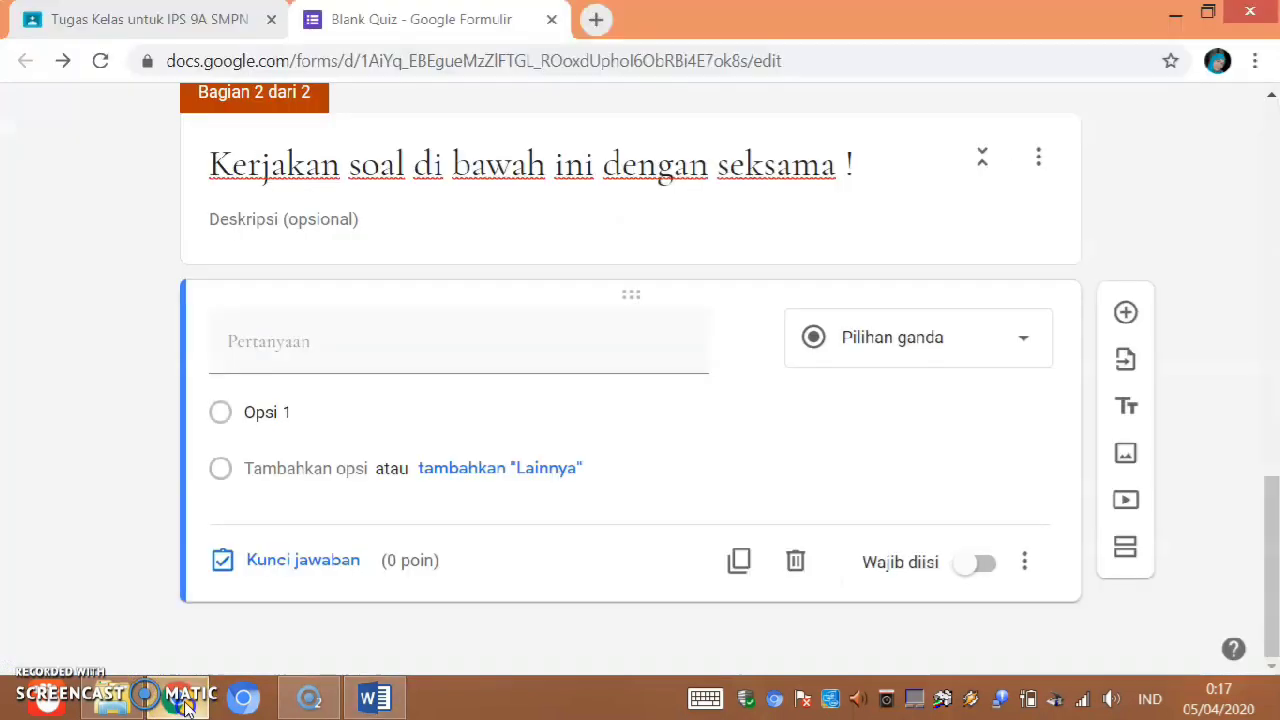
pyautogui.click(296, 351)
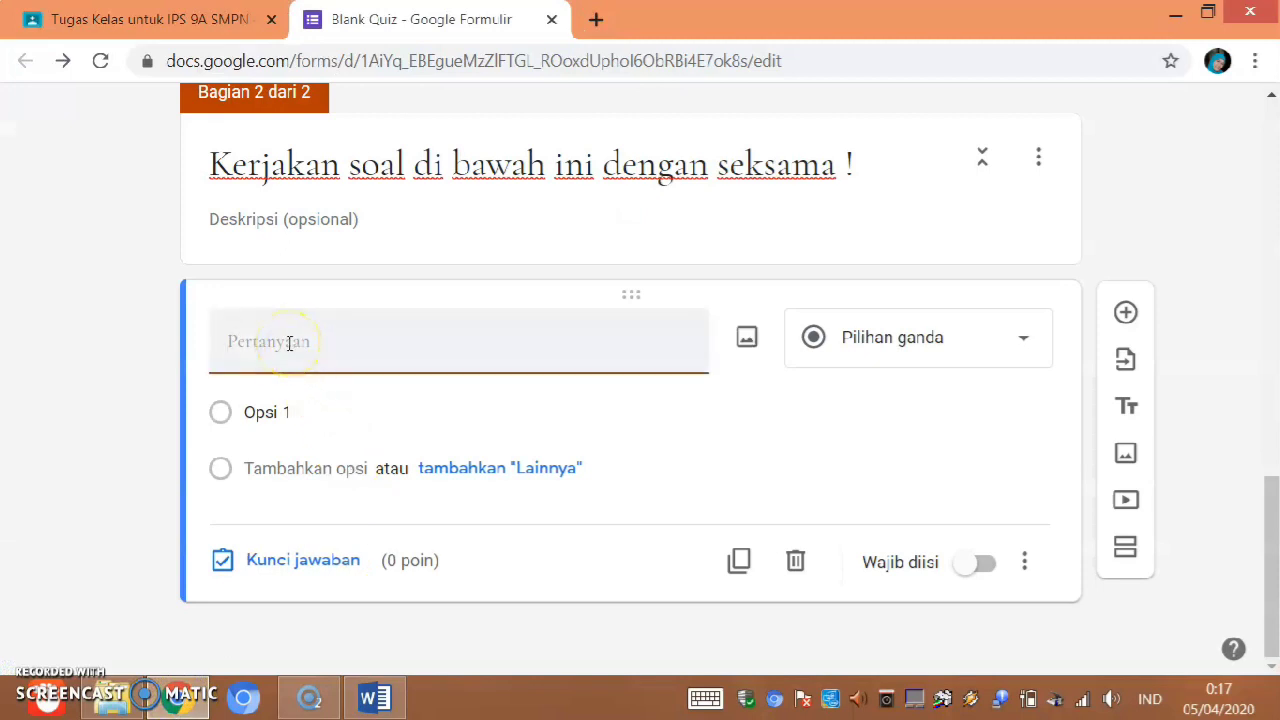
pyautogui.write('4.\tSalah satu faktor yang menunjang negara Jepang maju di bidang perikanan yaitu perairan Jepang kaya akan ikan. Hal tersebut disebabkan oleh ....')
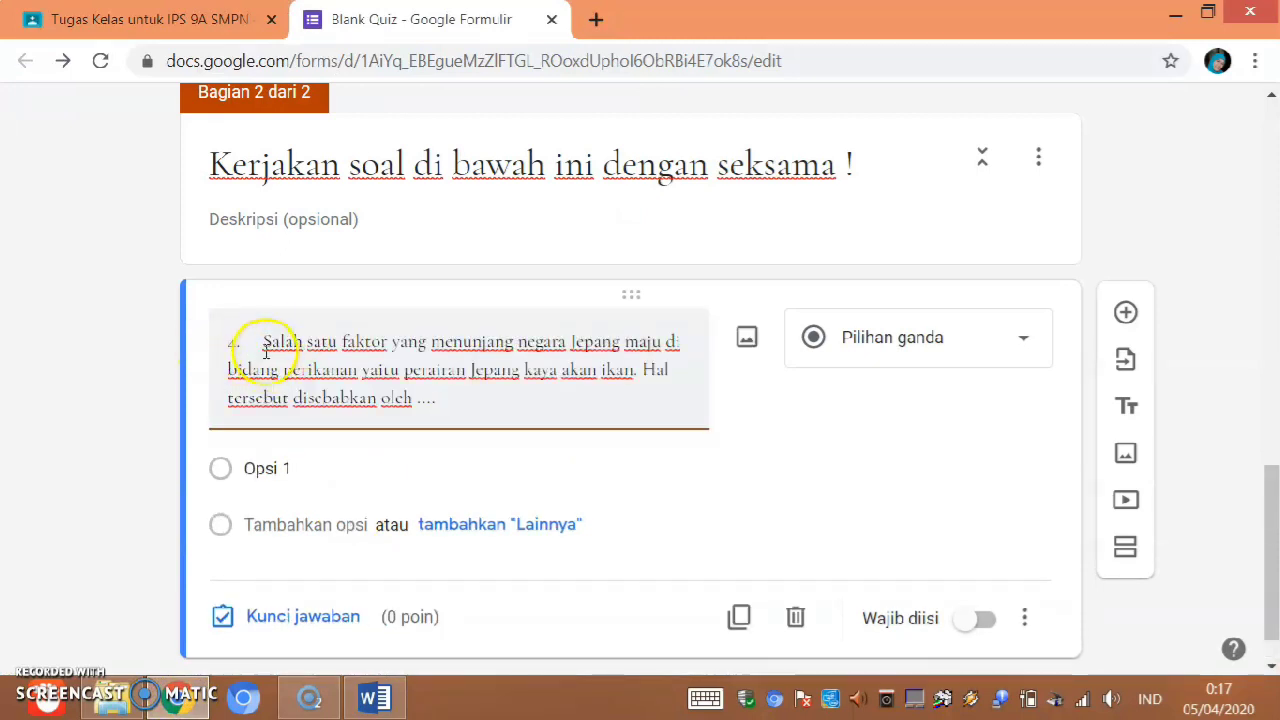
pyautogui.press('BackSpace')
pyautogui.press('BackSpace')
pyautogui.press('BackSpace')
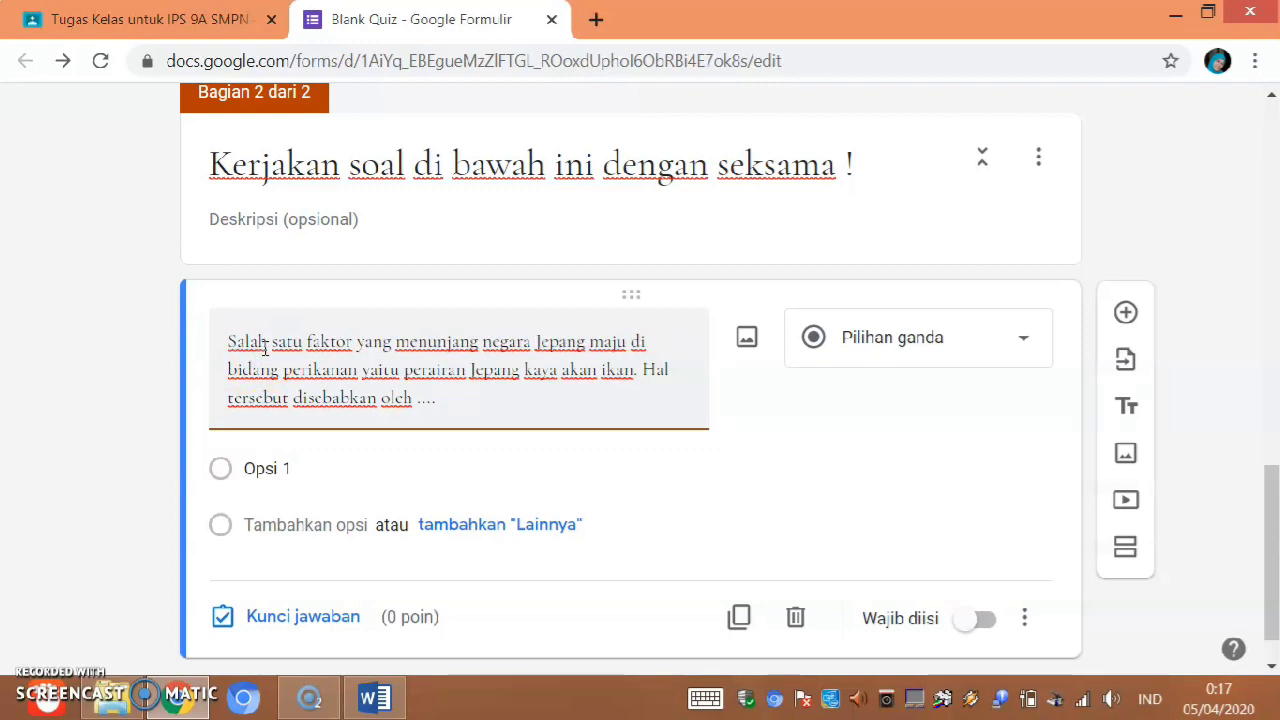
# - Try to copy only answer A of question 4 from Word into the question's first option
pyautogui.click(280, 467)
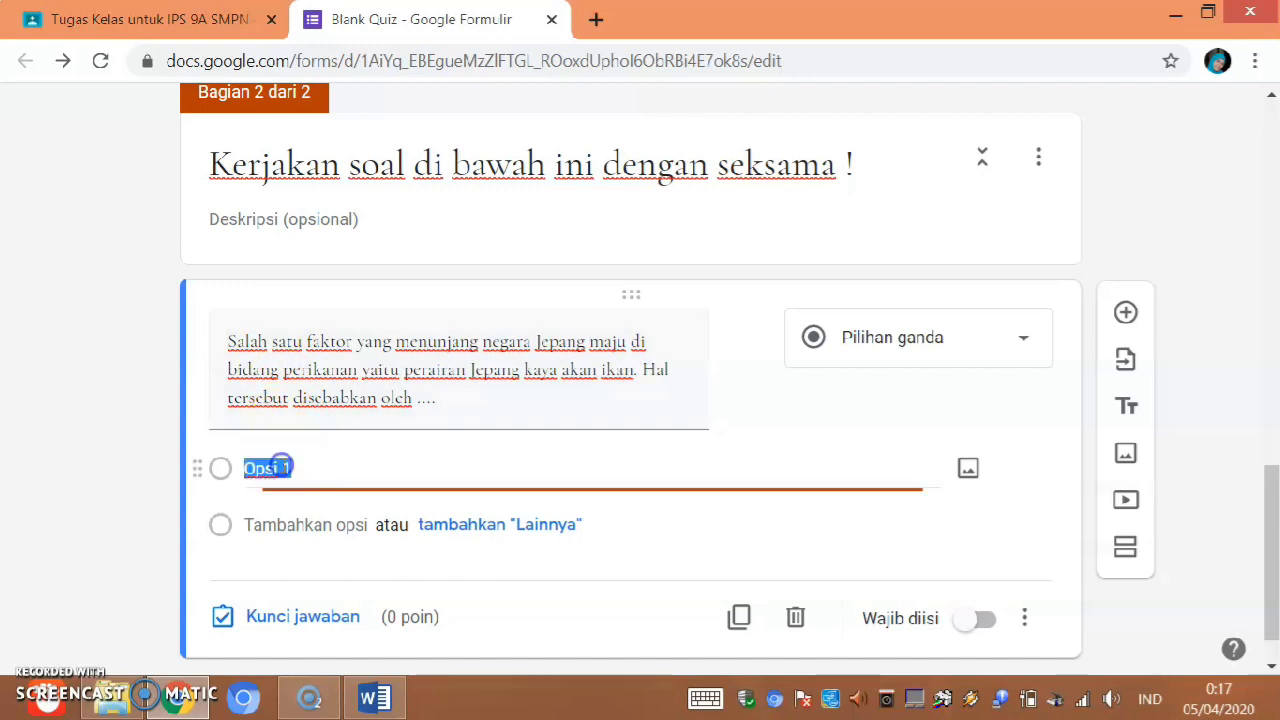
pyautogui.click(370, 700)
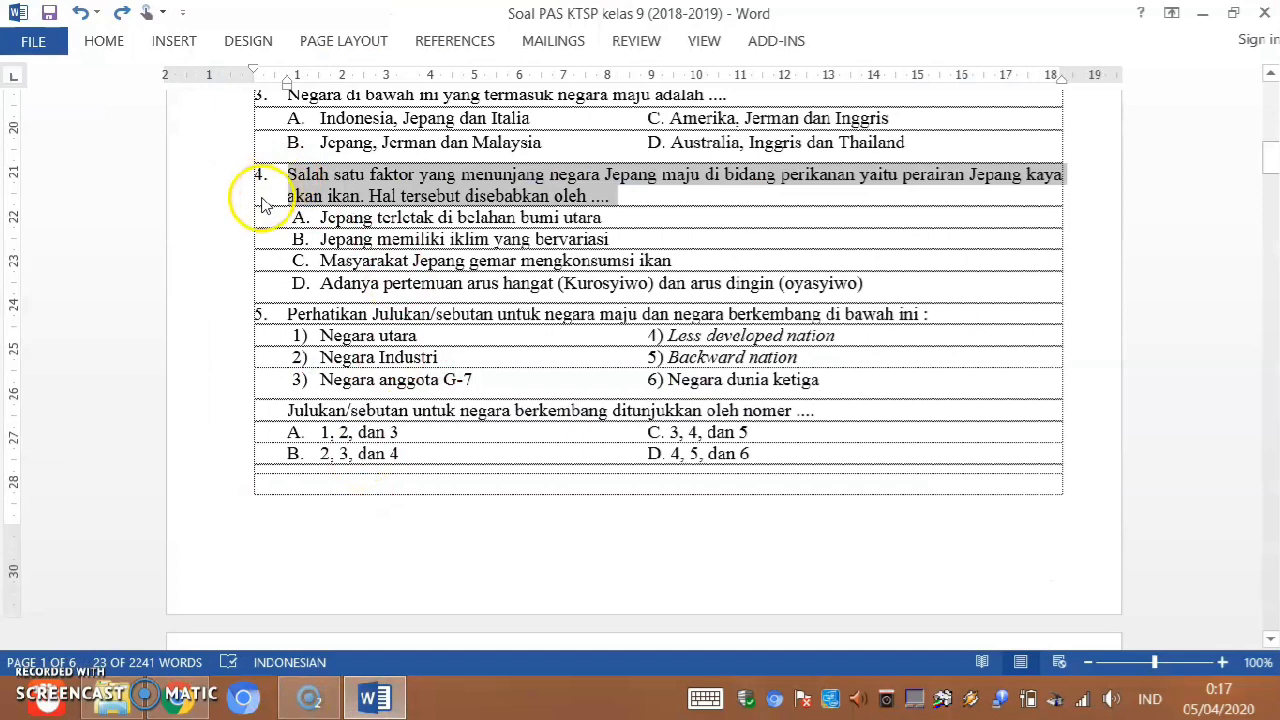
pyautogui.click(207, 220)
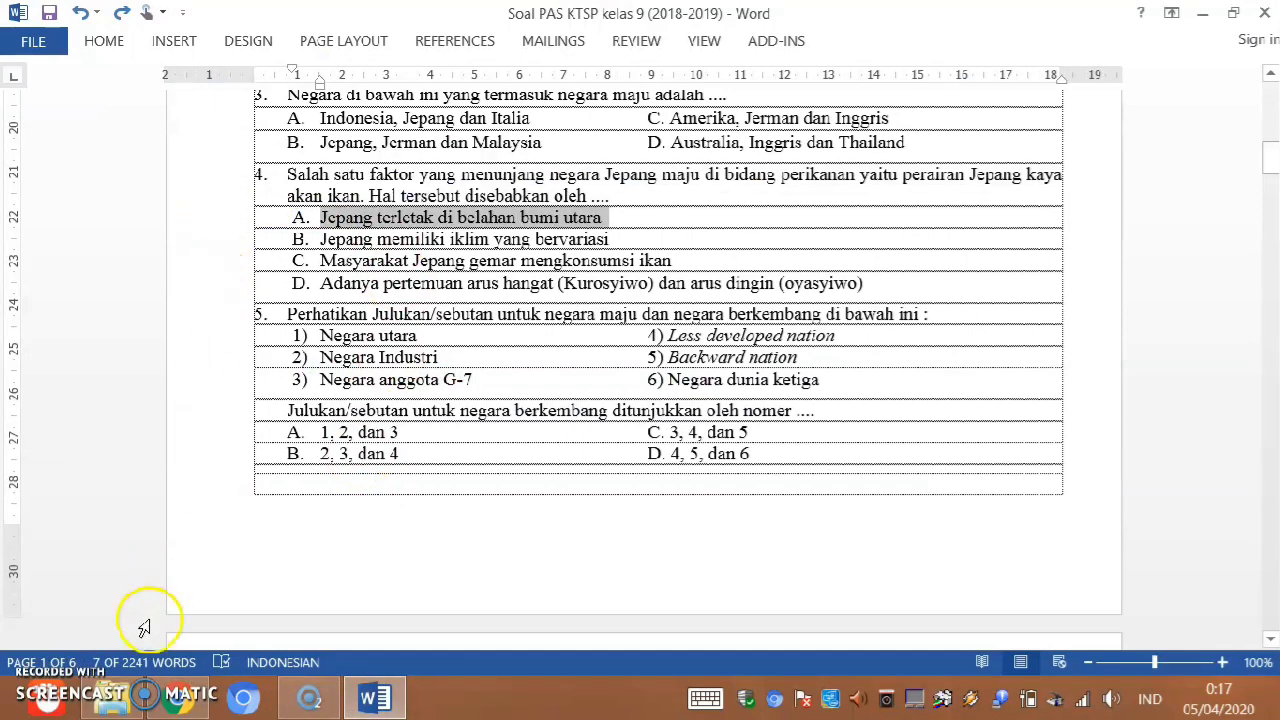
pyautogui.click(177, 698)
pyautogui.click(265, 500)
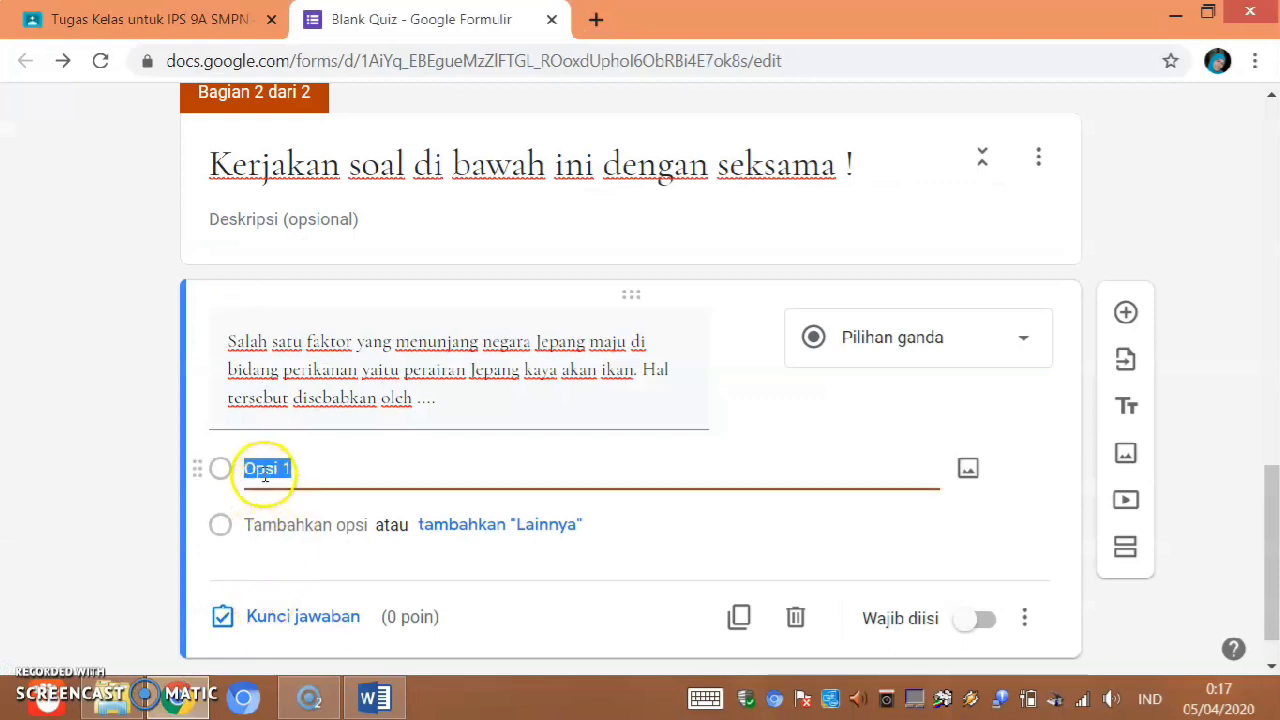
pyautogui.write('A. Jepang terletak di belahan bumi utara')
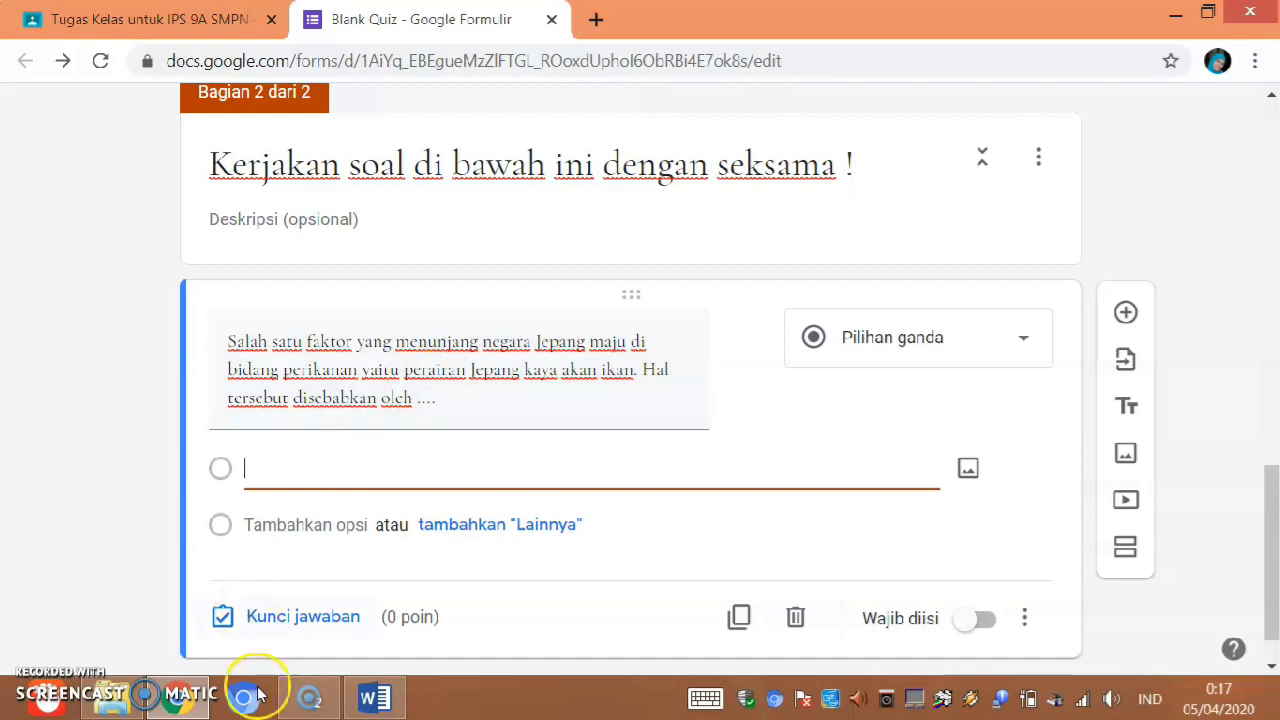
# - In the Word document, remove the A–D lettering from question 4's four answers and copy them
pyautogui.click(365, 697)
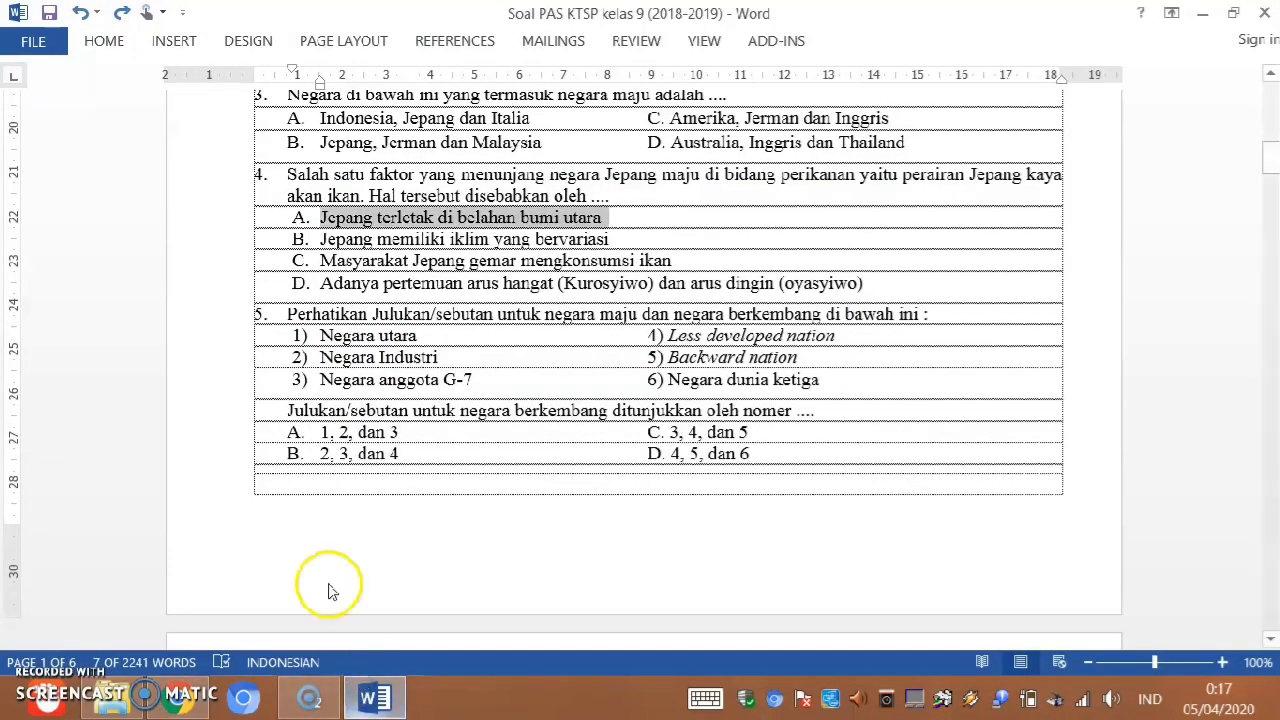
pyautogui.moveTo(191, 228); pyautogui.dragTo(206, 294)
pyautogui.hotkey('ctrl', 'c')
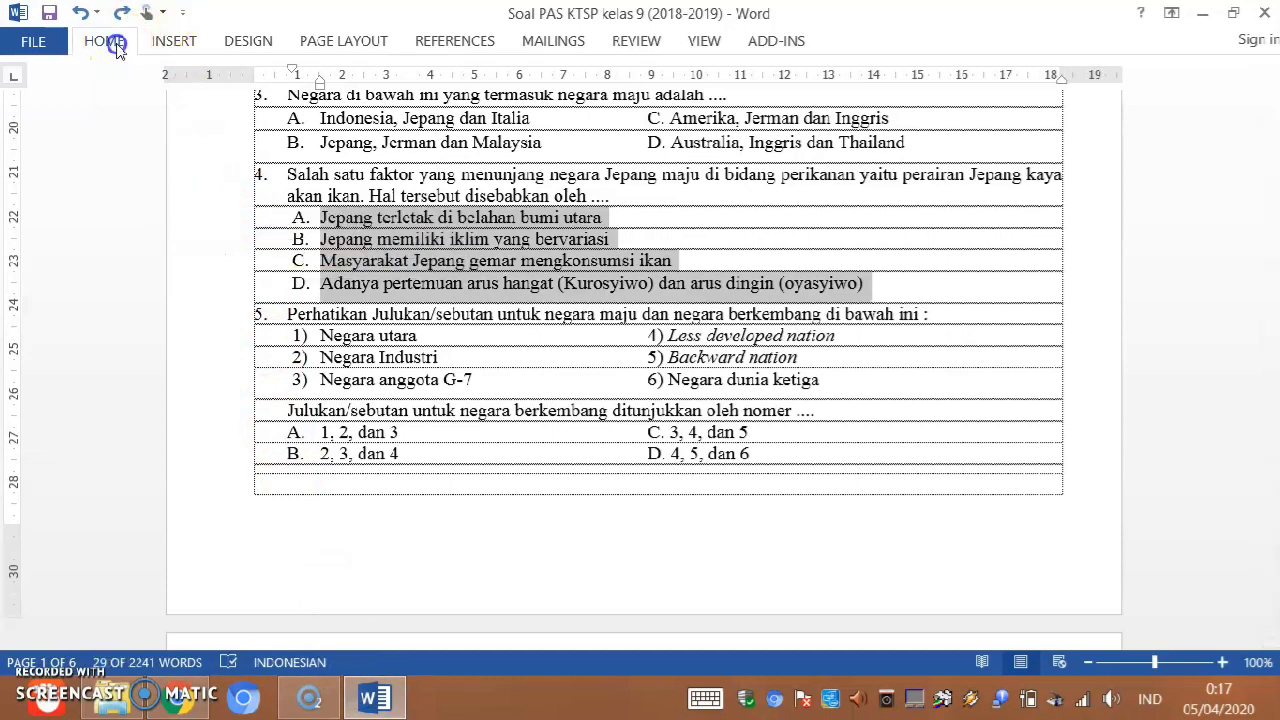
pyautogui.click(118, 42)
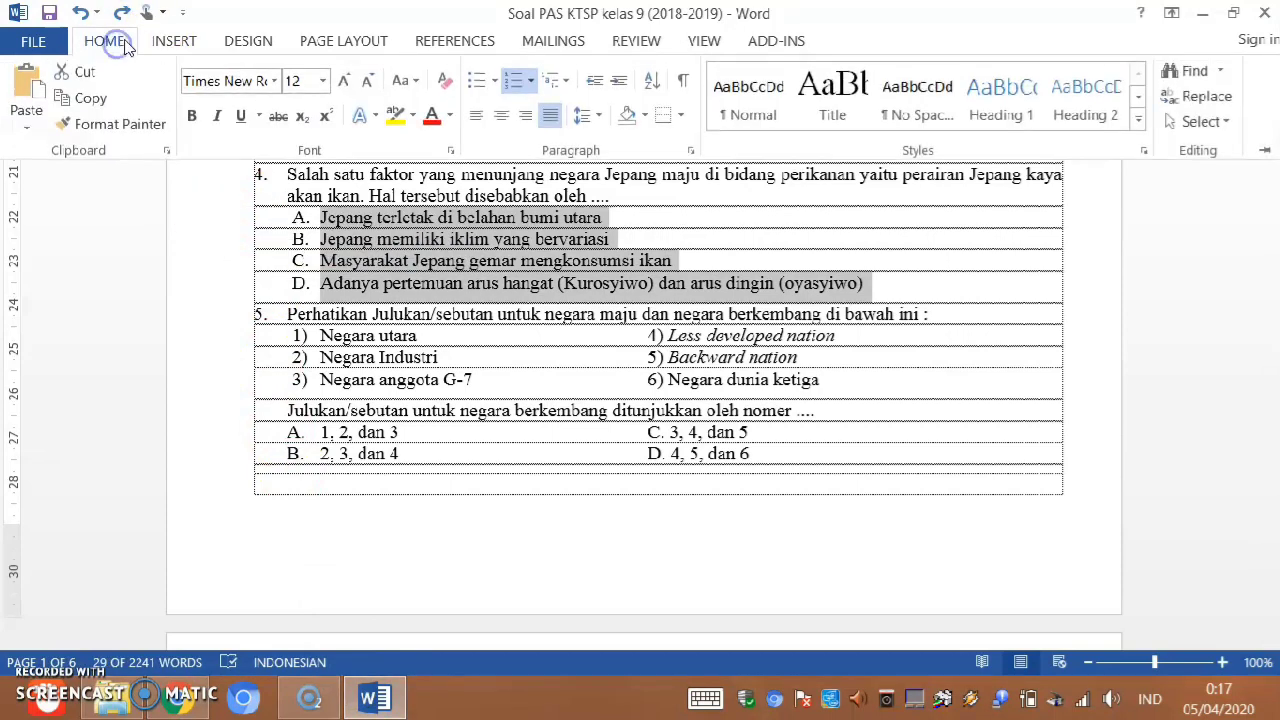
pyautogui.click(529, 82)
pyautogui.click(551, 288)
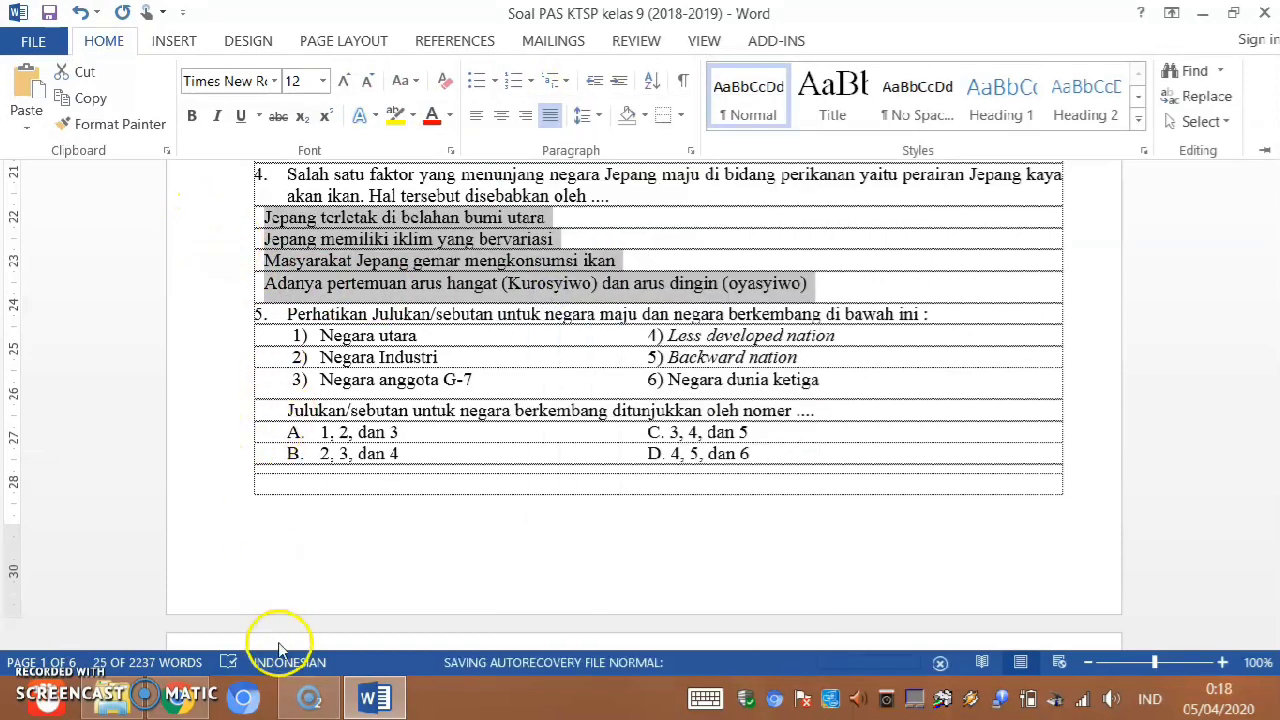
# - Paste the four copied answers into the form question as separate answer options, replacing "Opsi 1"
pyautogui.click(177, 697)
pyautogui.click(295, 472)
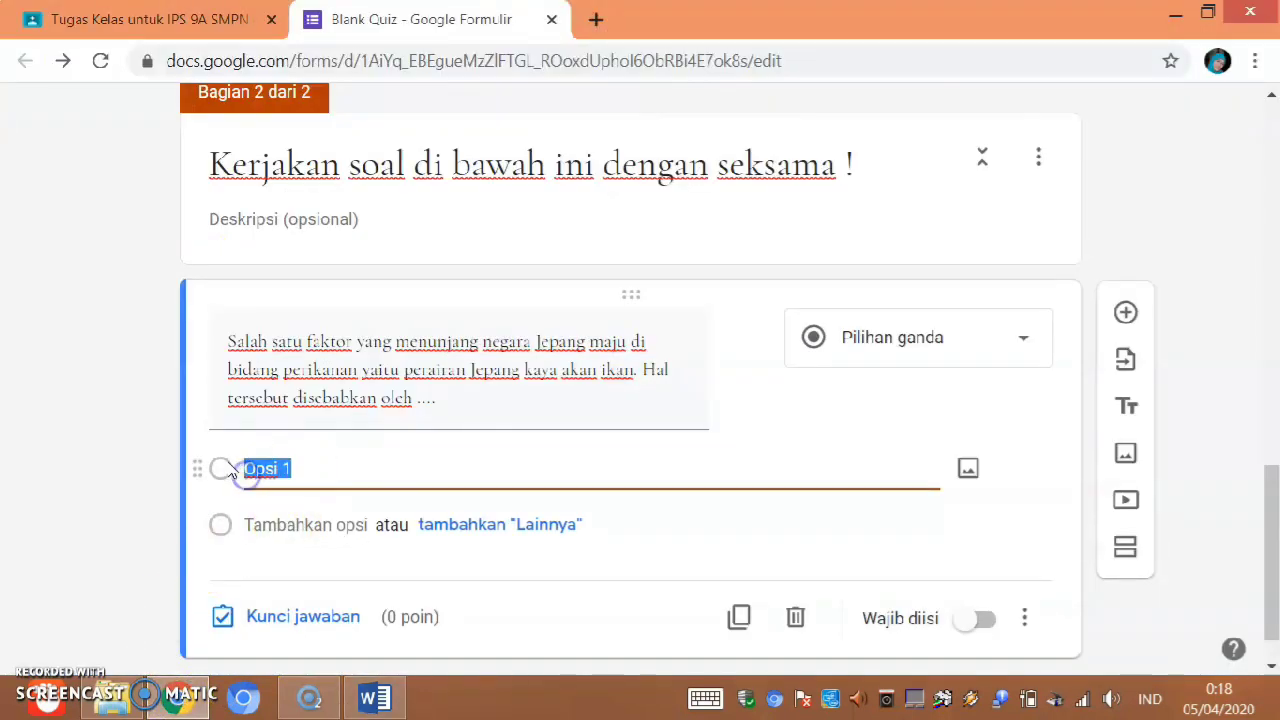
pyautogui.hotkey('ctrl', 'v')
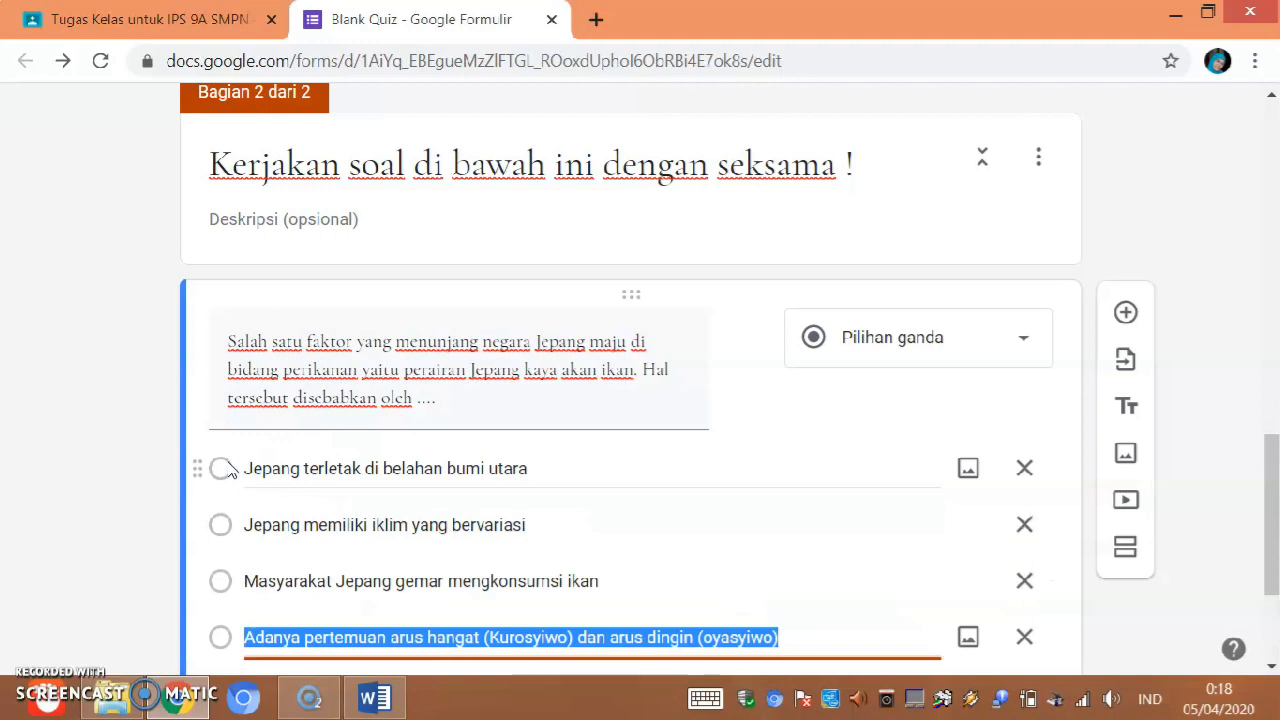
pyautogui.scroll(-2, 688, 657)
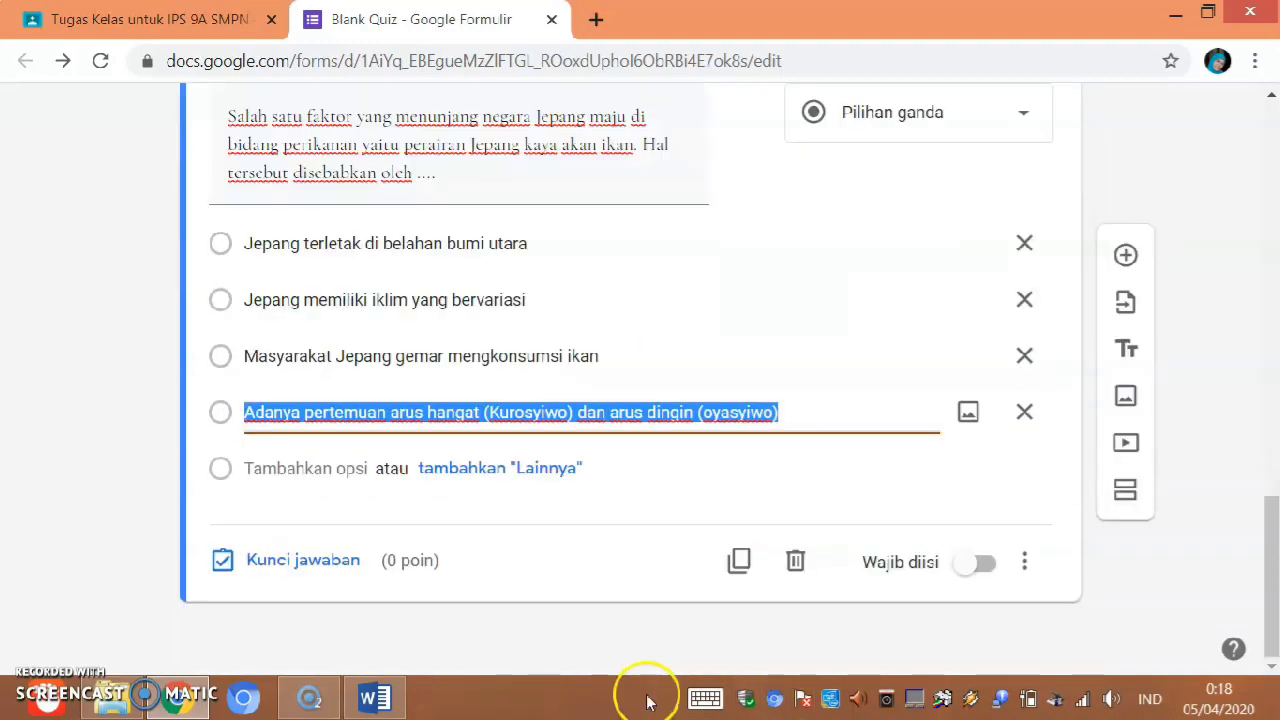
# - Set the answer key to "Adanya pertemuan arus hangat (Kurosyiwo) dan arus dingin (oyasyiwo)" with 1 point
pyautogui.click(302, 560)
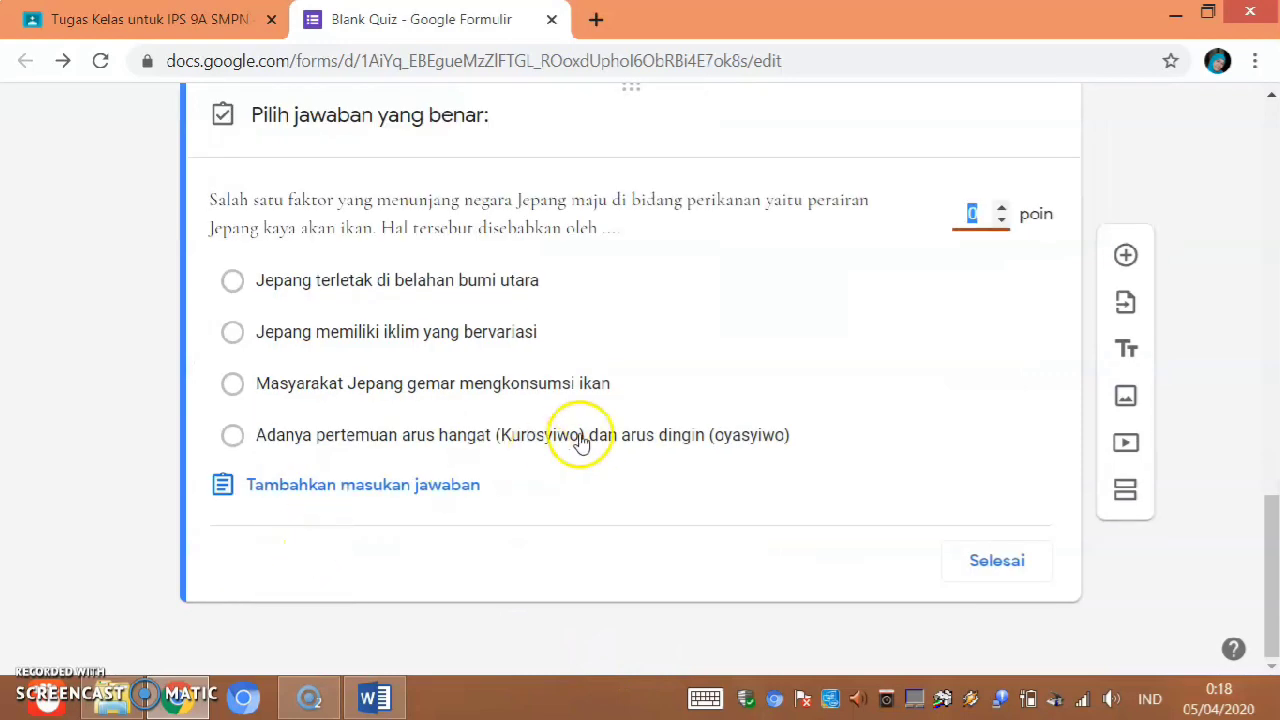
pyautogui.click(232, 440)
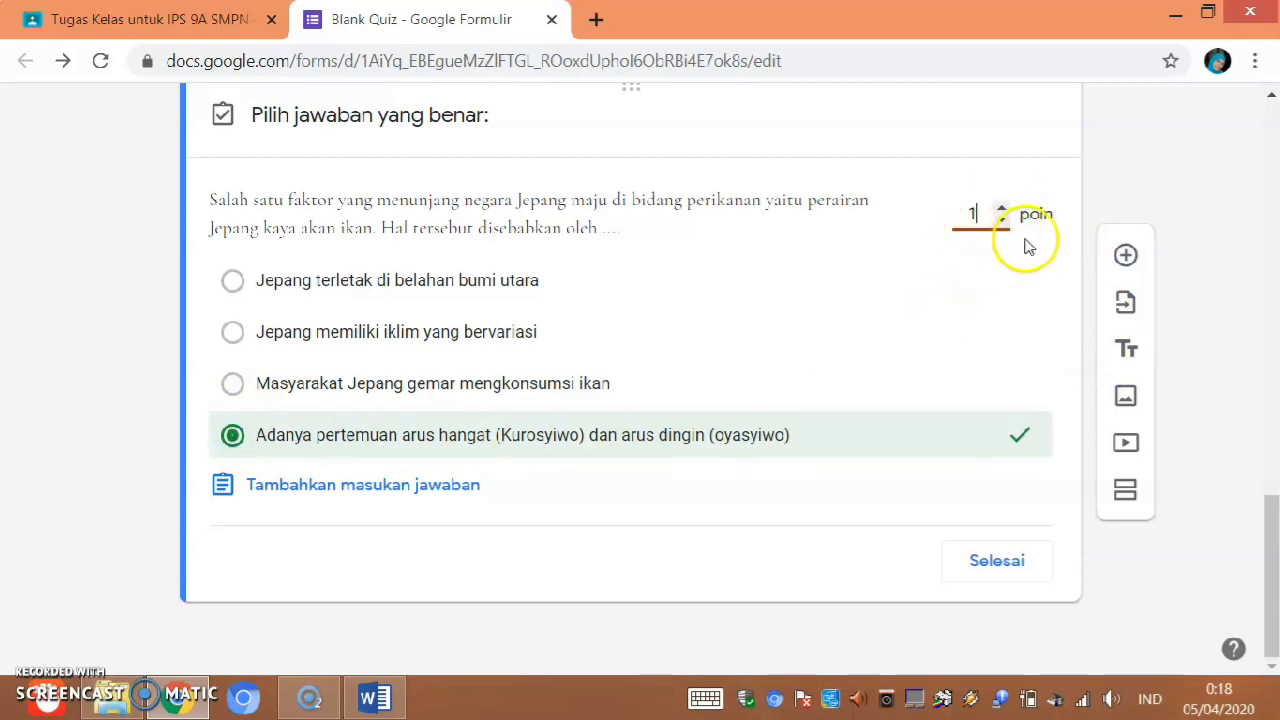
pyautogui.click(997, 563)
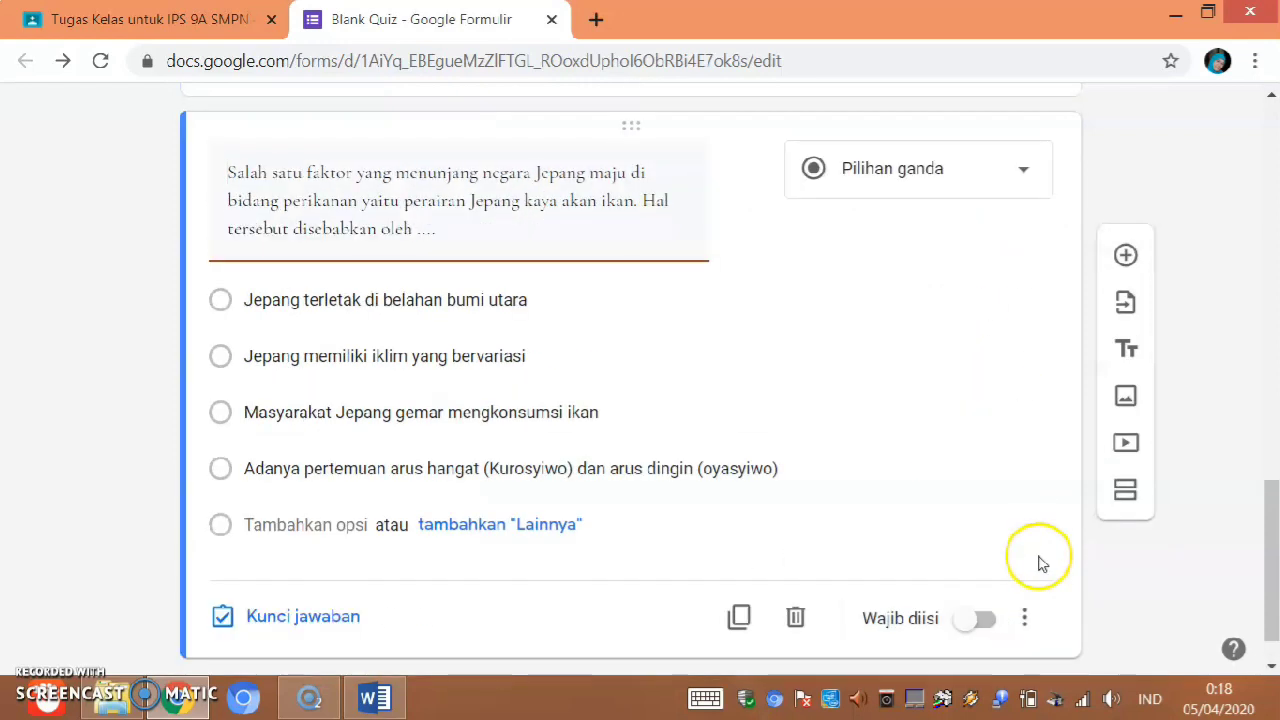
# - Turn on shuffled option order (Acak urutan opsi) for the Japan fisheries question and check its answer key
pyautogui.click(1019, 621)
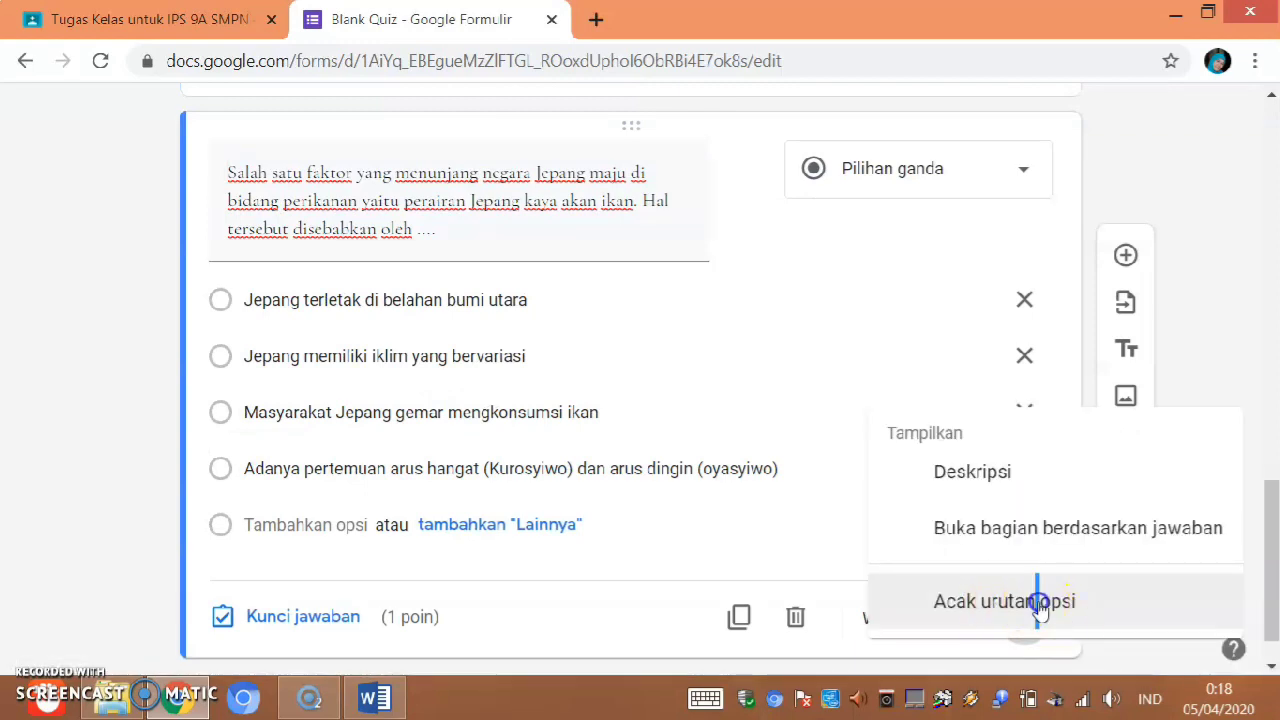
pyautogui.click(1040, 602)
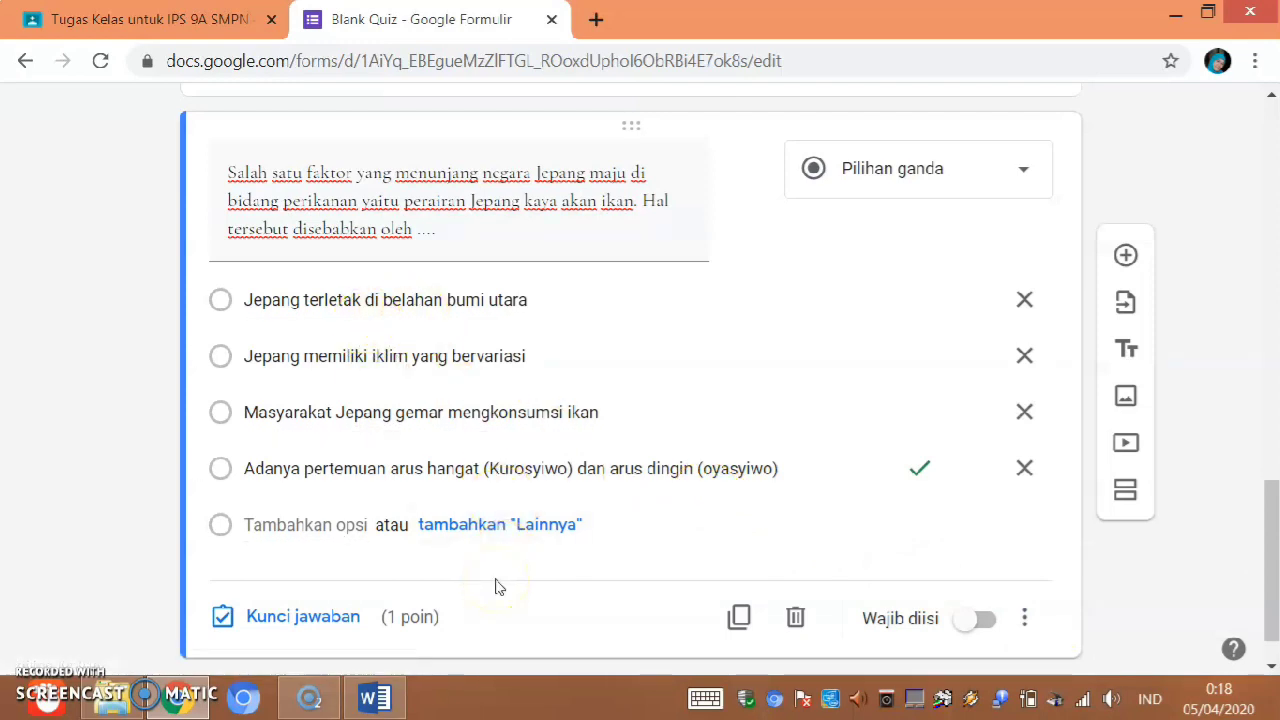
pyautogui.click(258, 622)
pyautogui.click(995, 617)
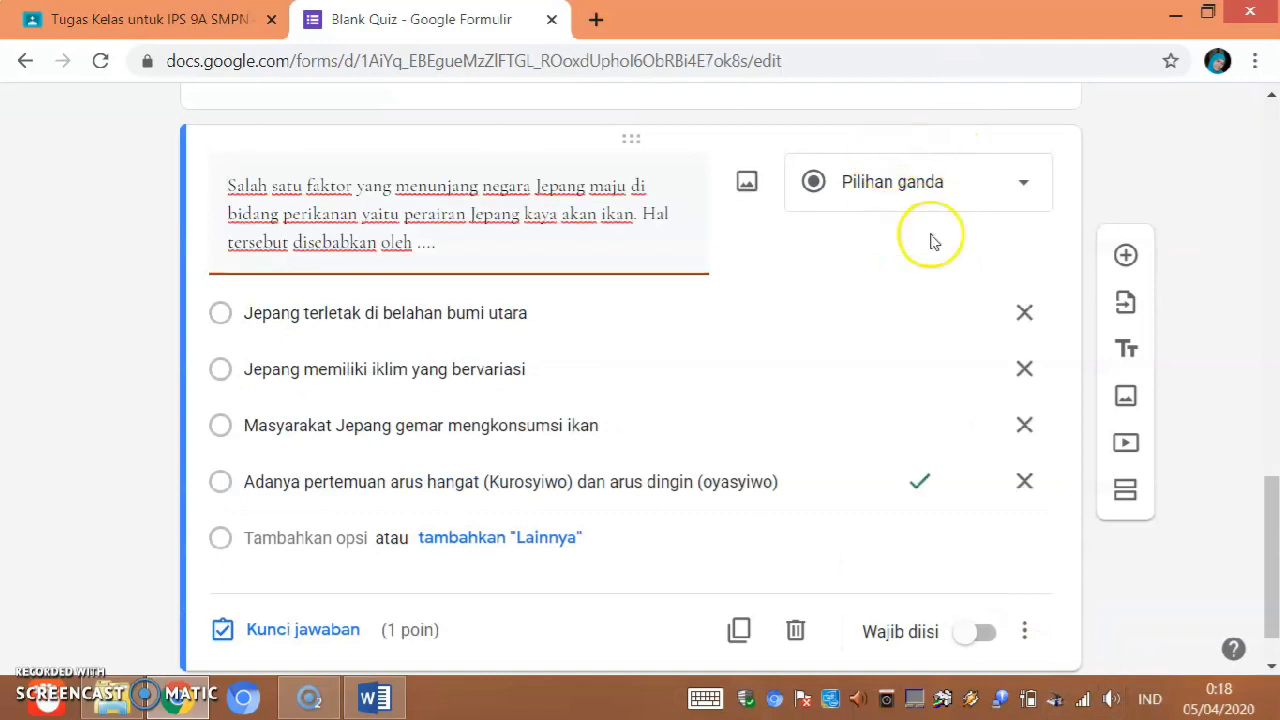
# - Add a new question to the form and copy the text of question 6 about "Macan Asia" from the Word document
pyautogui.click(1123, 259)
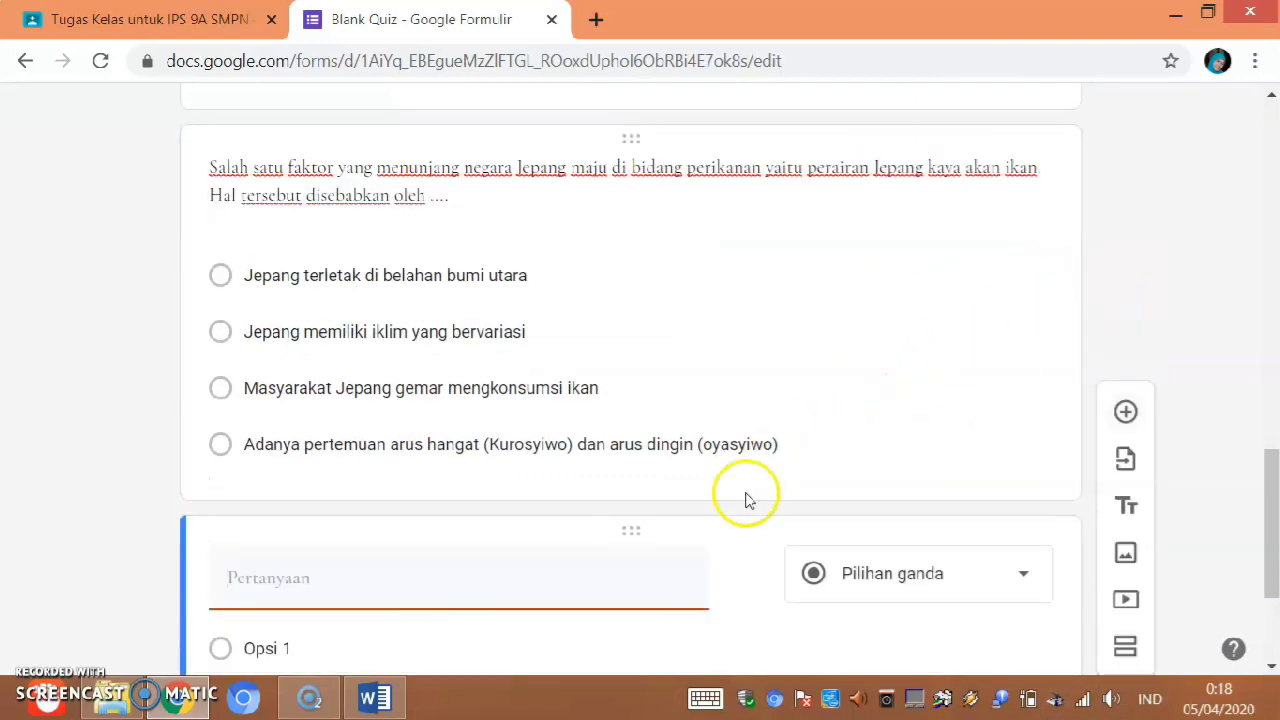
pyautogui.click(374, 698)
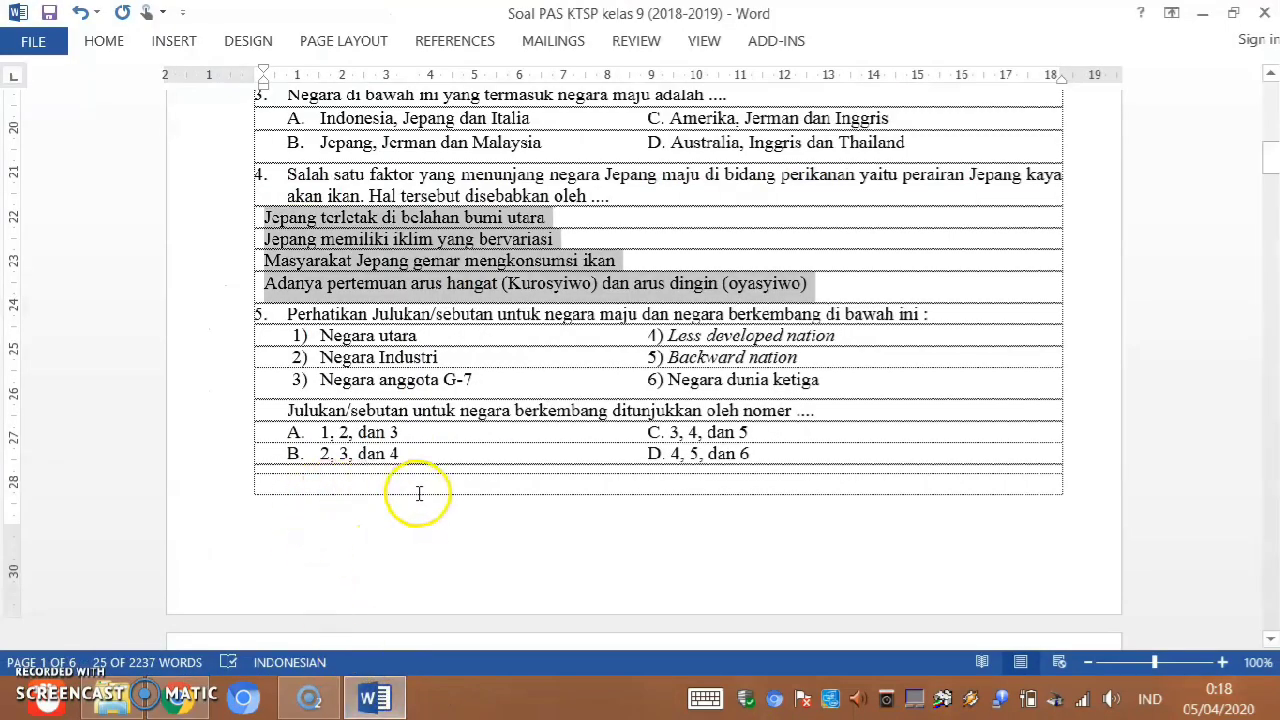
pyautogui.scroll(-7, 634, 463)
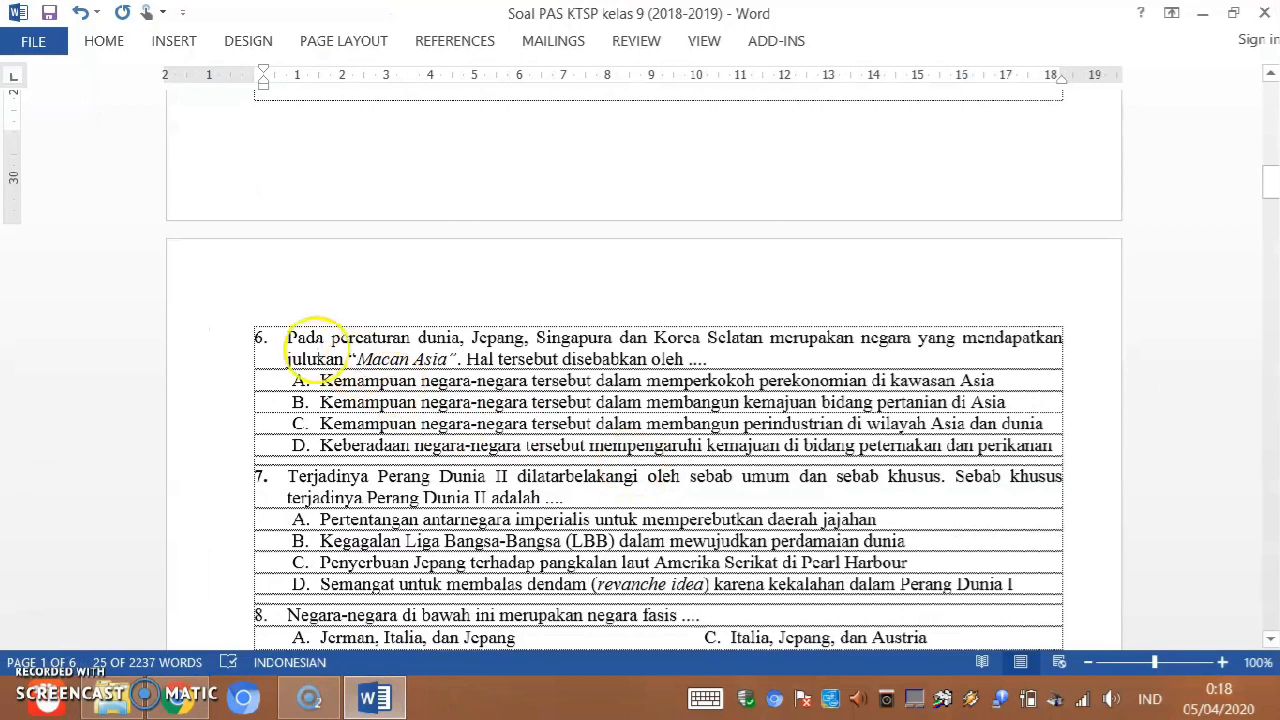
pyautogui.moveTo(287, 333); pyautogui.dragTo(745, 361)
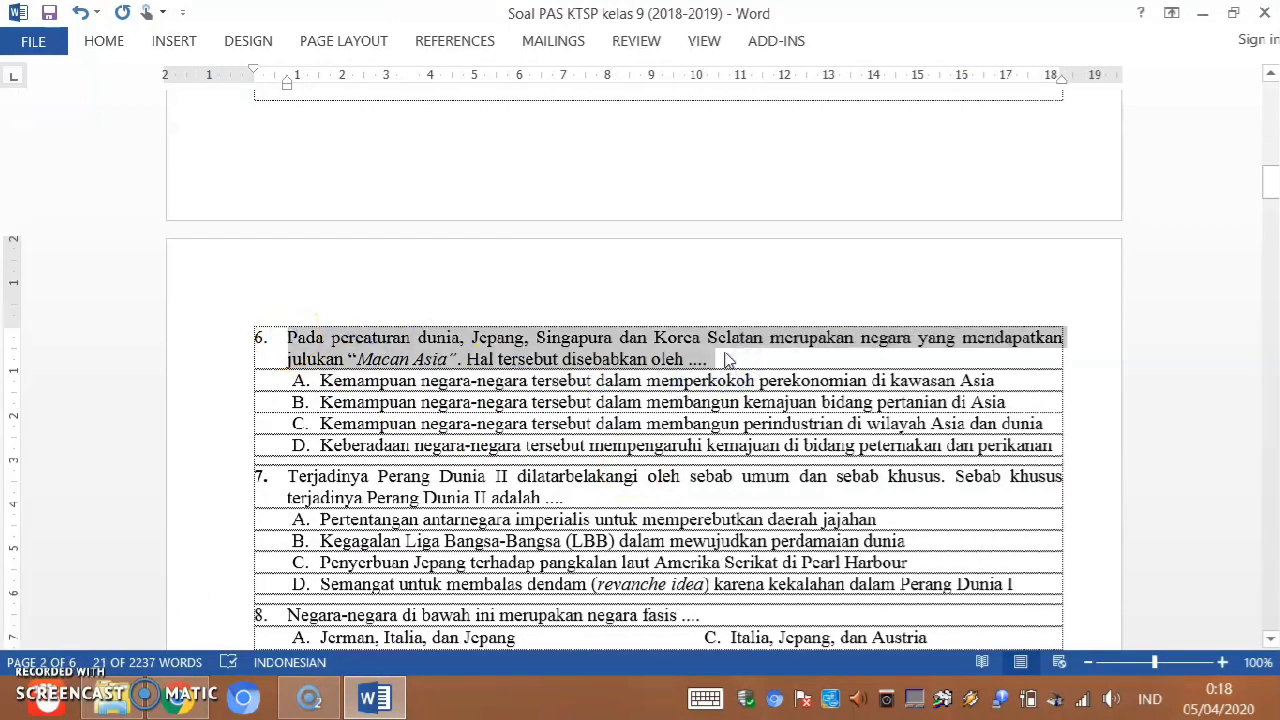
# - Paste the "Macan Asia" text as the new form question and remove its leading number "6."
pyautogui.click(182, 704)
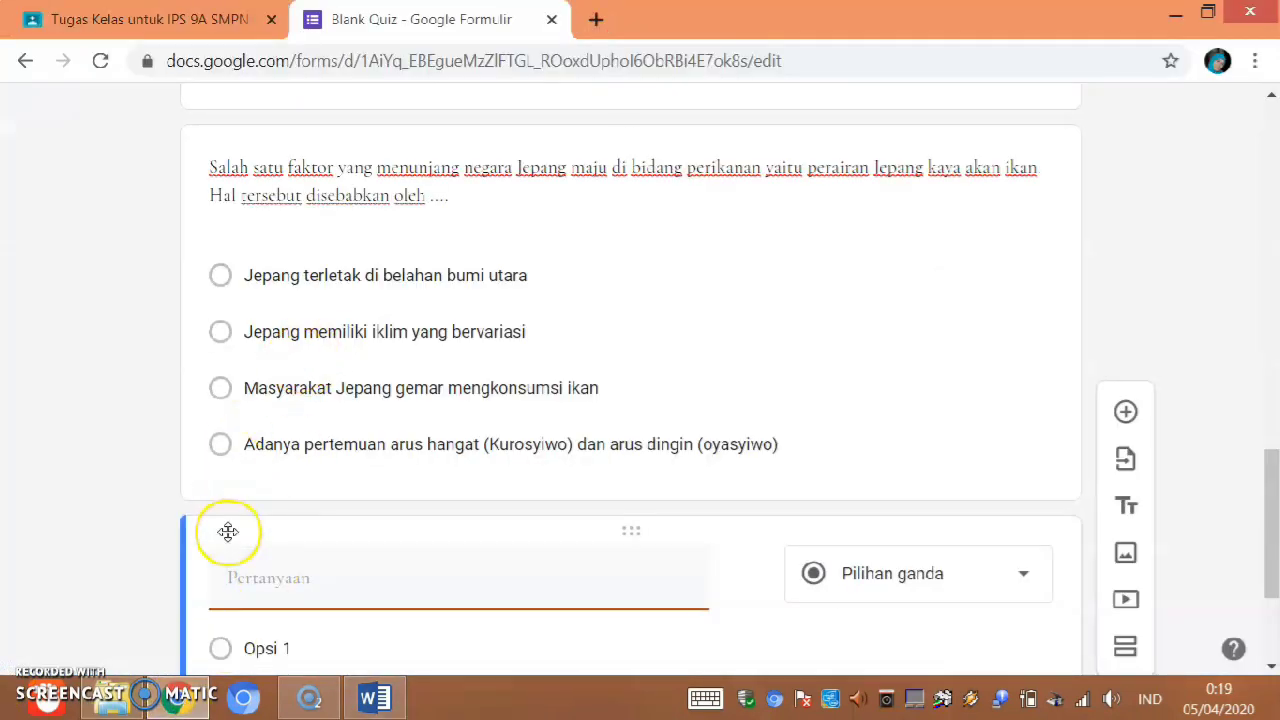
pyautogui.write('6.\tPada percaturan dunia, Jepang, Singapura dan Korea Selatan merupakan negara yang mendapatkan julukan "Macan Asia". Hal tersebut disebabkan oleh ....')
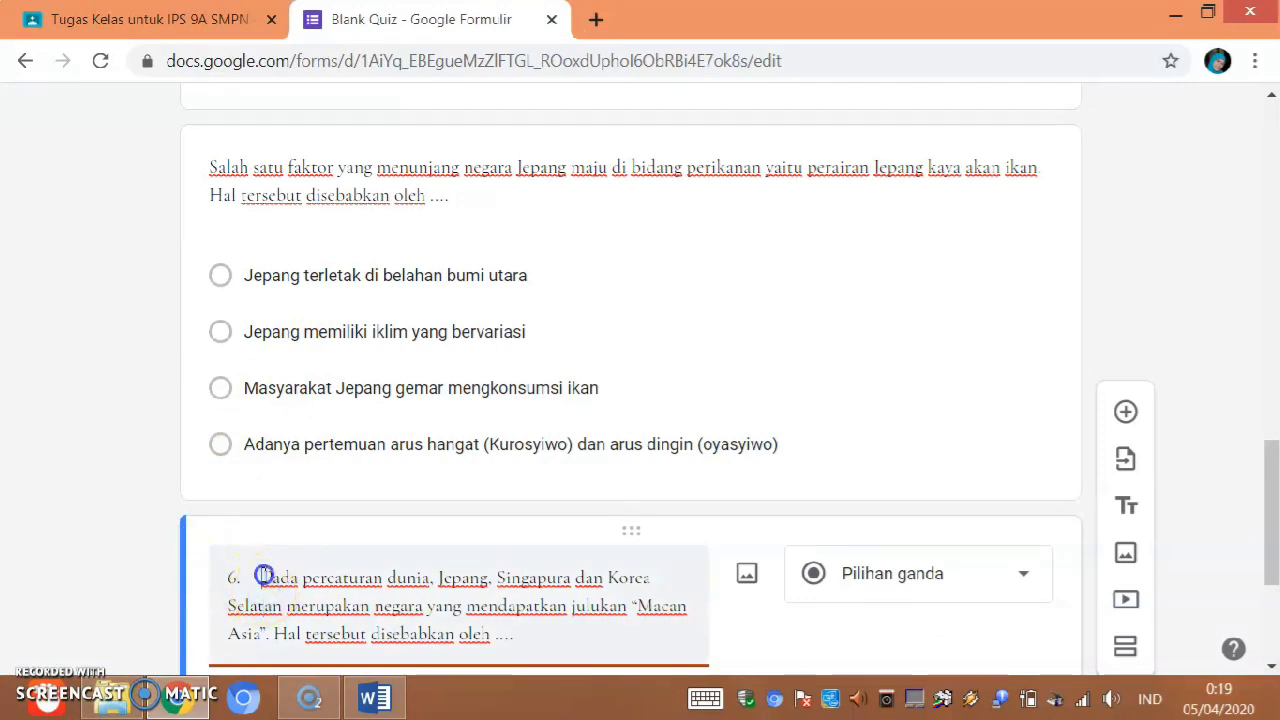
pyautogui.press('BackSpace')
pyautogui.press('BackSpace')
pyautogui.press('BackSpace')
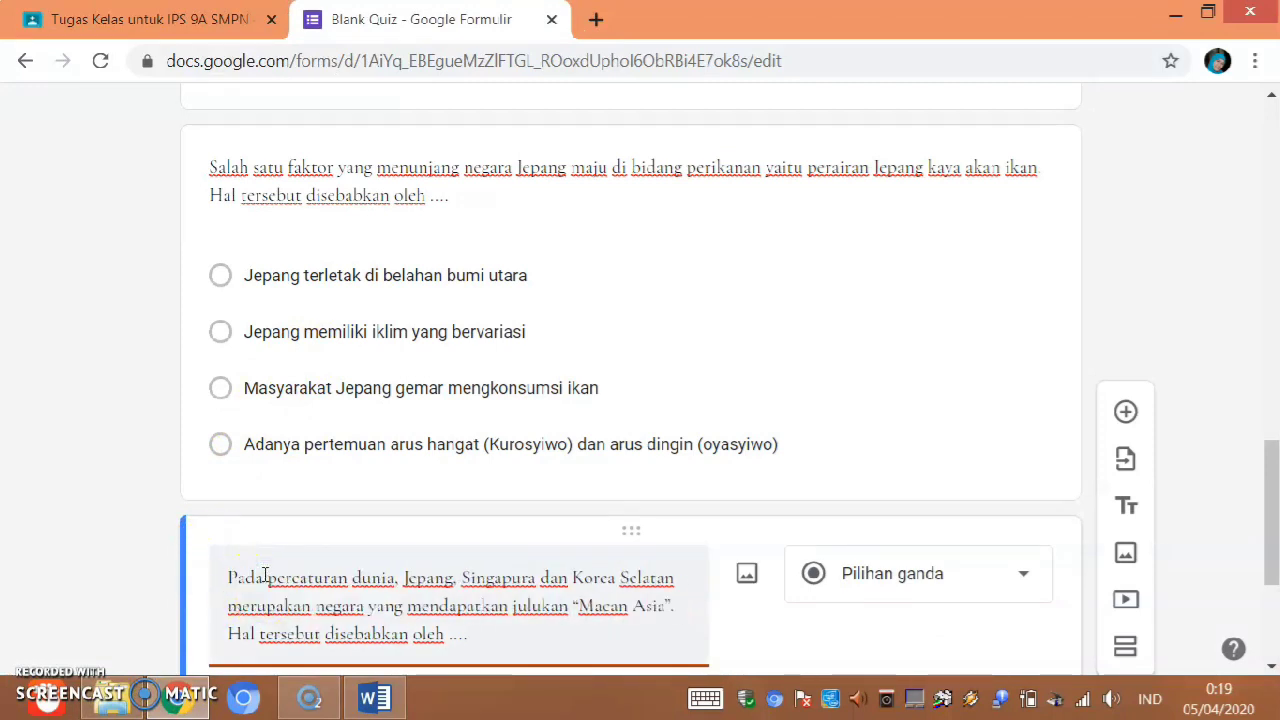
# - In the Word document, remove the A–D lettering from question 6's four answers and copy them
pyautogui.scroll(-3, 265, 577)
pyautogui.click(312, 405)
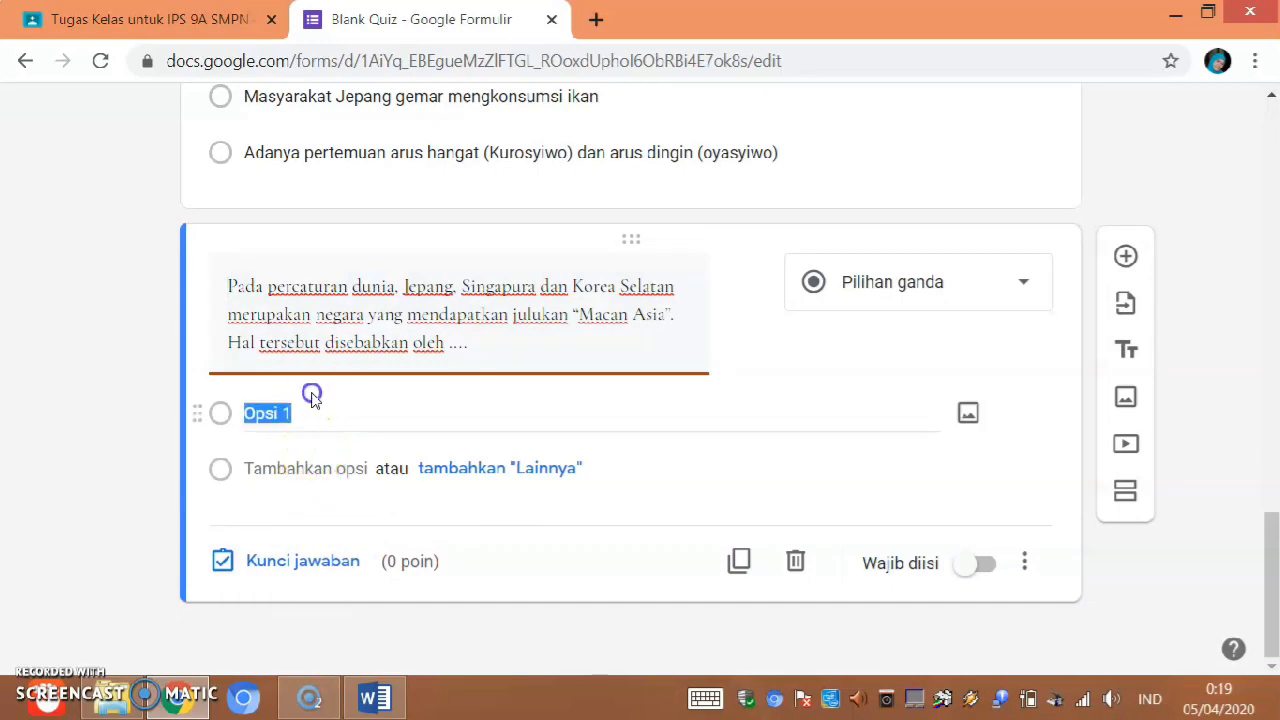
pyautogui.click(370, 697)
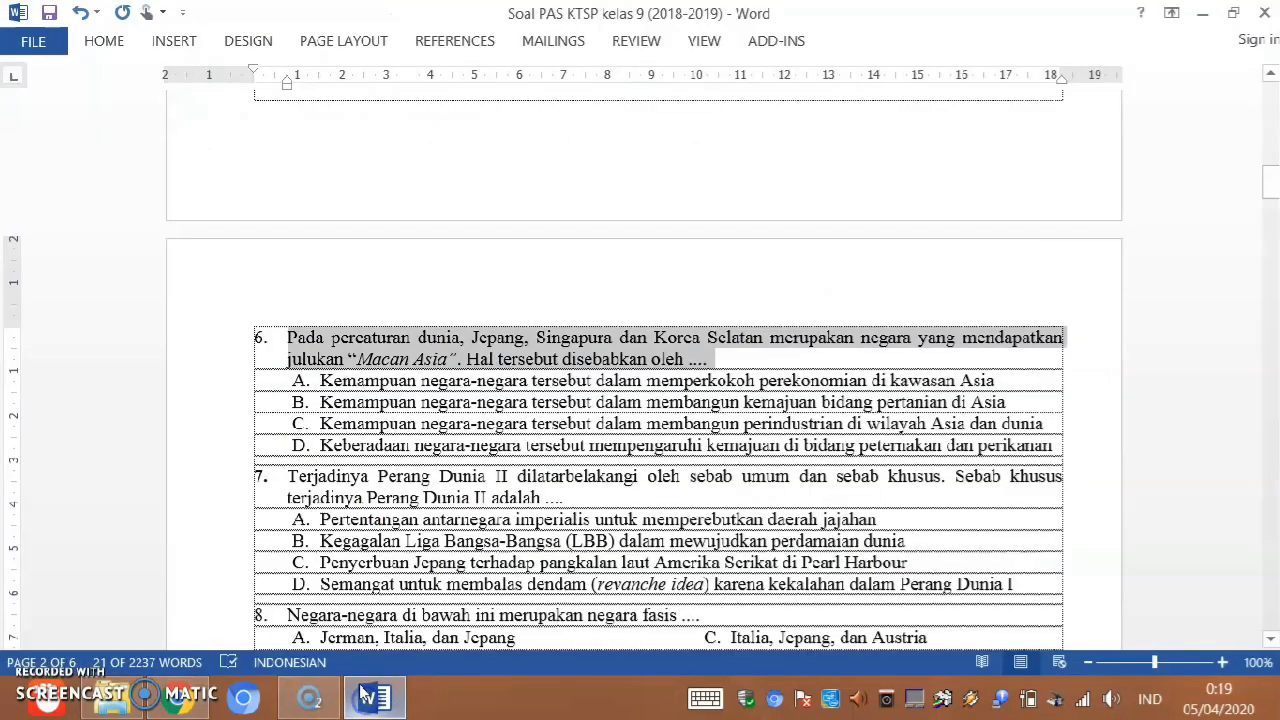
pyautogui.click(210, 391)
pyautogui.moveTo(209, 397); pyautogui.dragTo(215, 448)
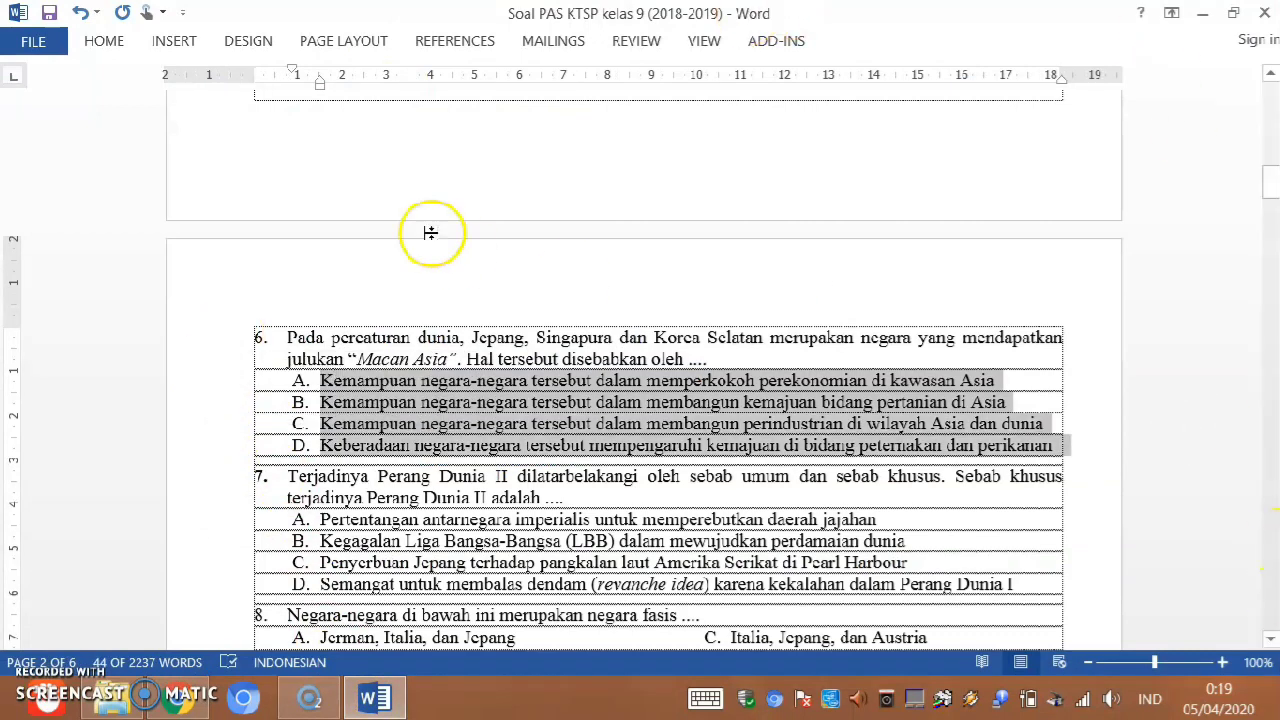
pyautogui.click(112, 40)
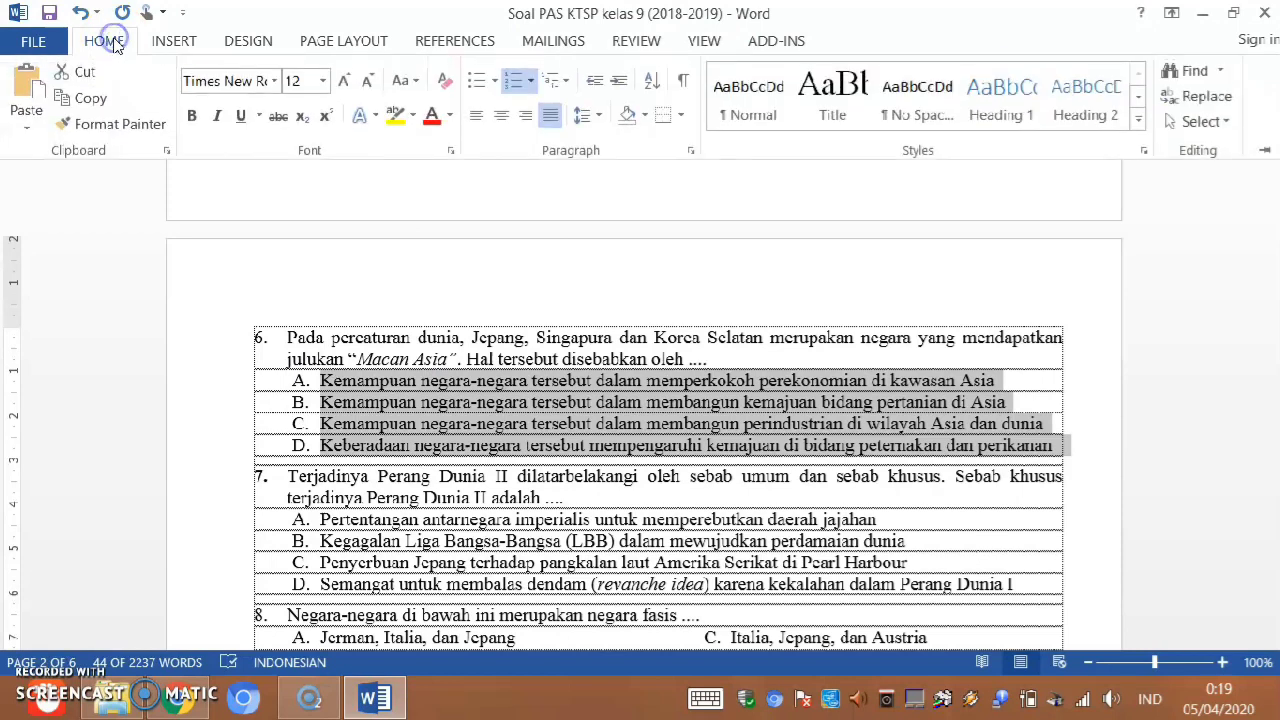
pyautogui.click(530, 80)
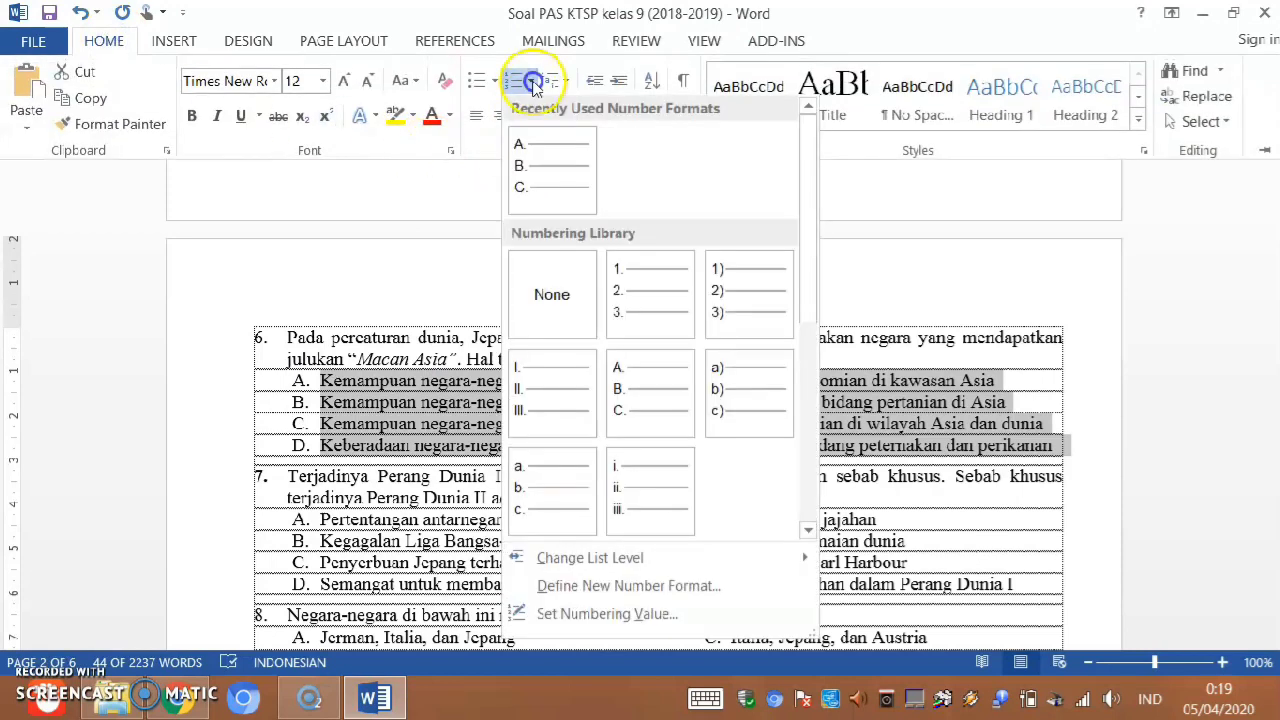
pyautogui.click(541, 296)
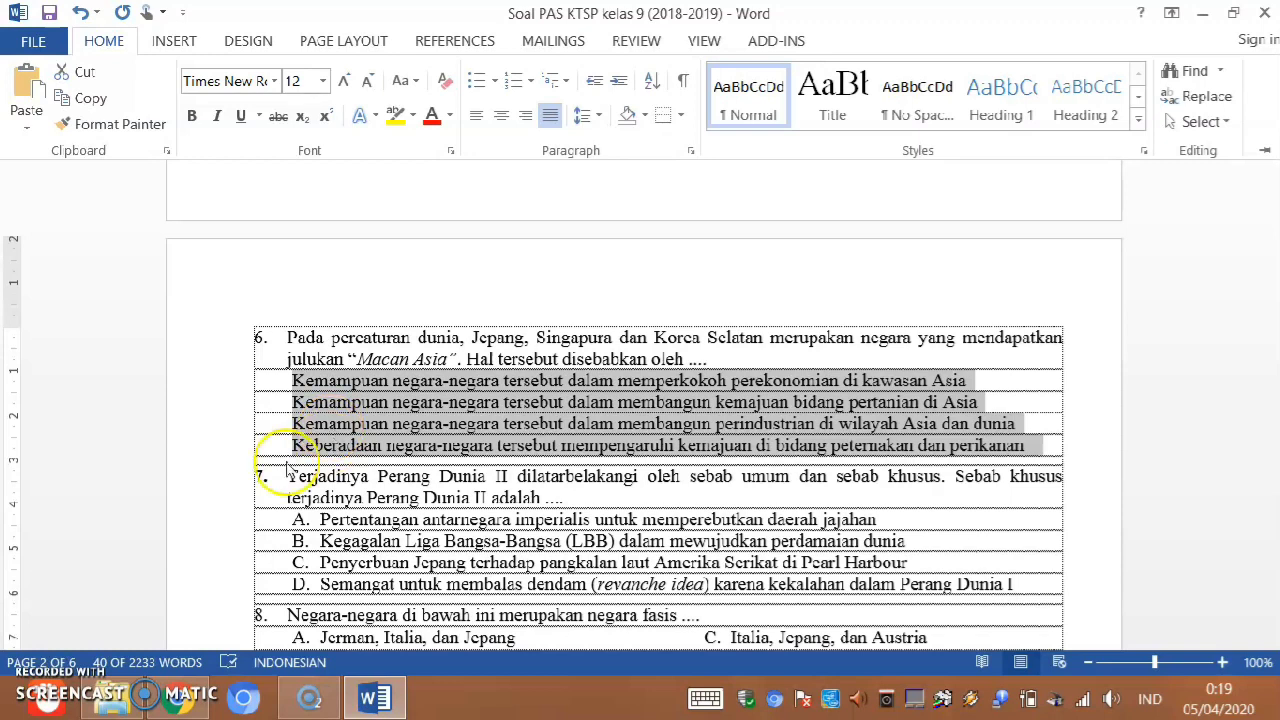
# - Paste the four copied answers into the "Macan Asia" form question in place of "Opsi 1", deleting the surplus fifth option
pyautogui.click(178, 696)
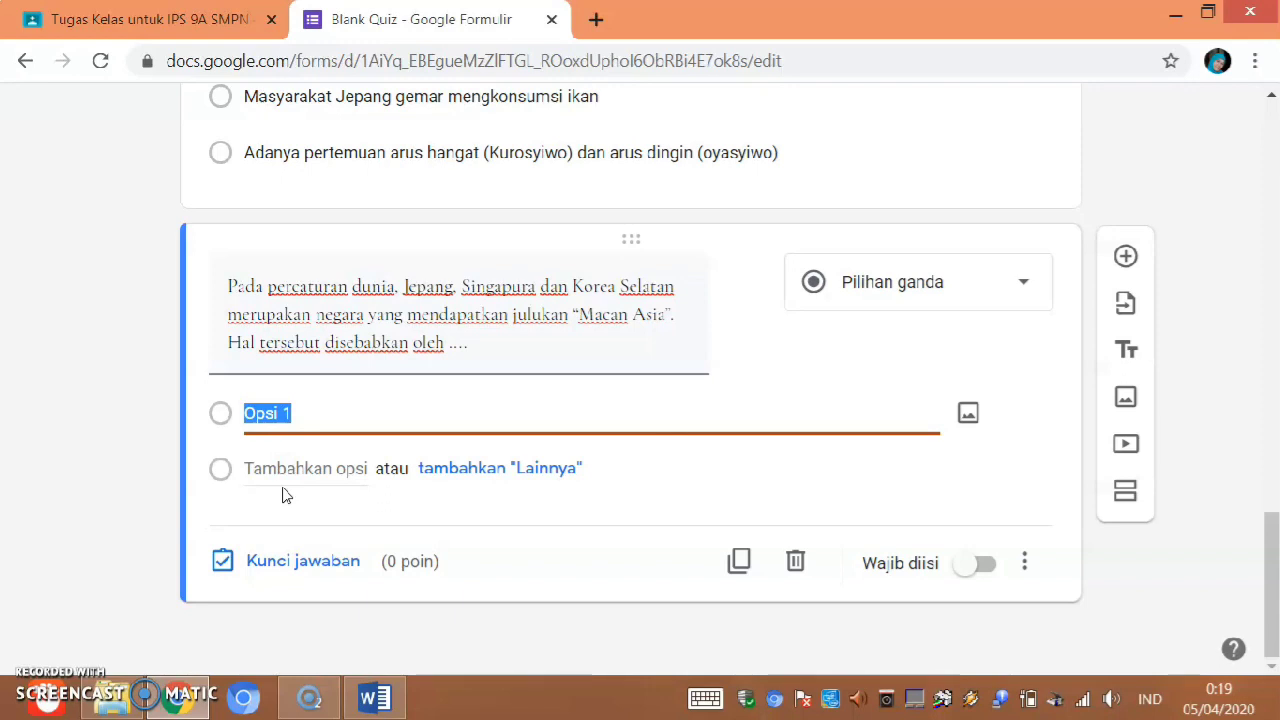
pyautogui.hotkey('ctrl', 'v')
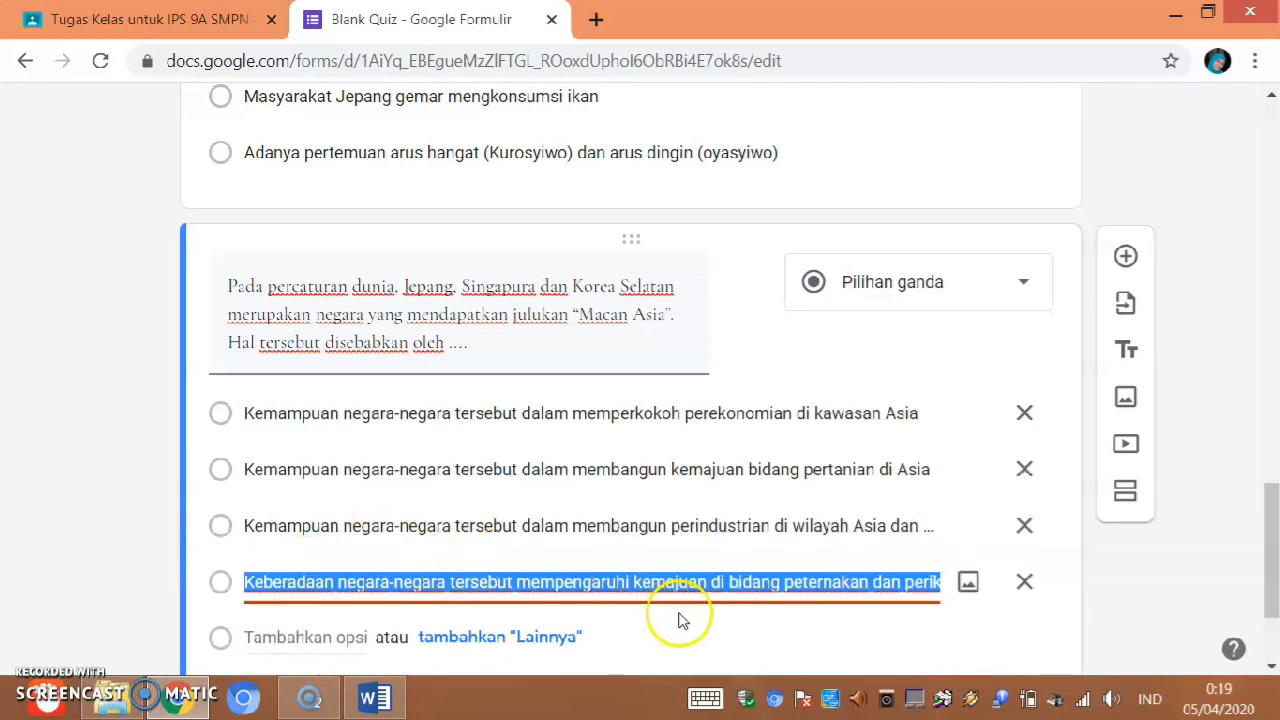
pyautogui.scroll(-2, 678, 620)
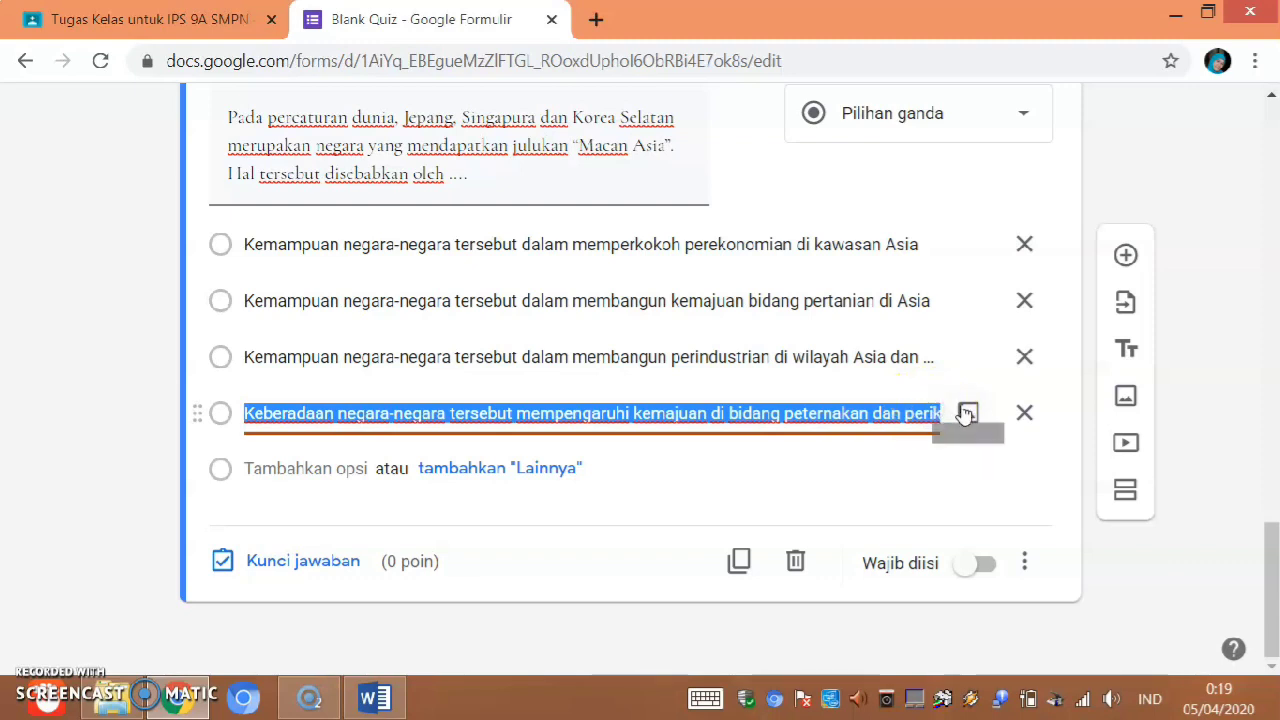
pyautogui.press('Return')
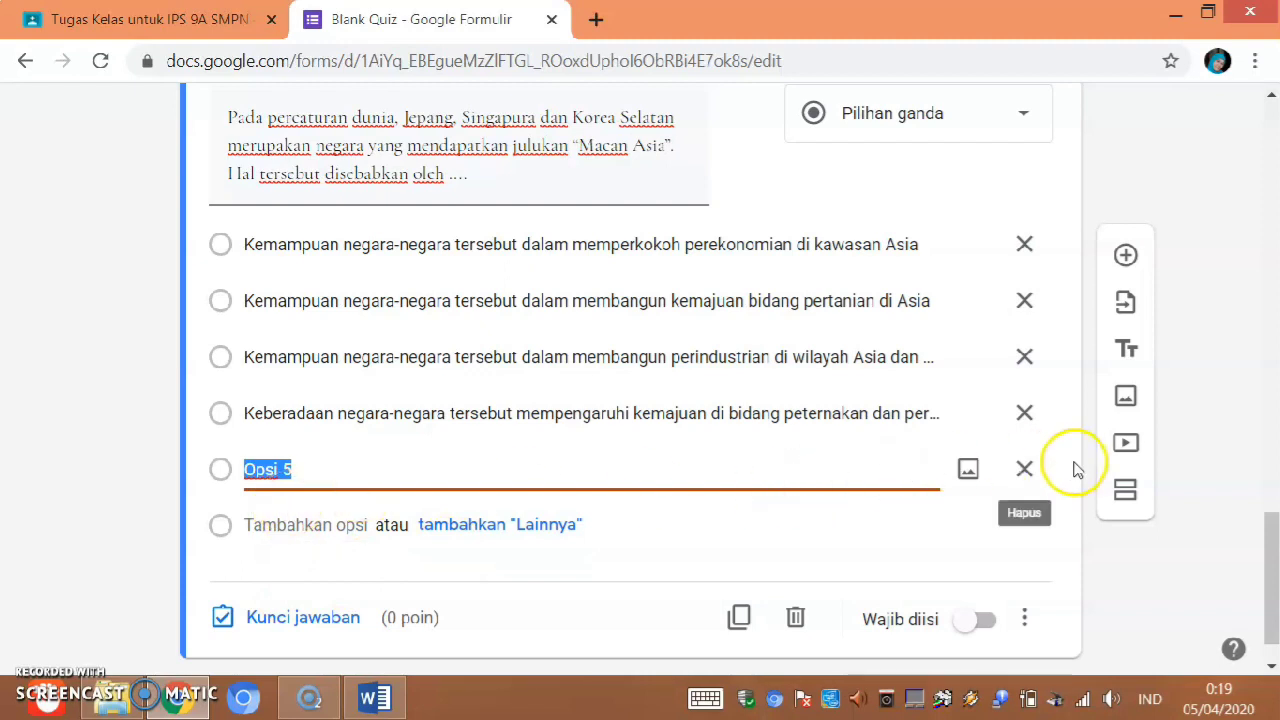
pyautogui.click(1026, 470)
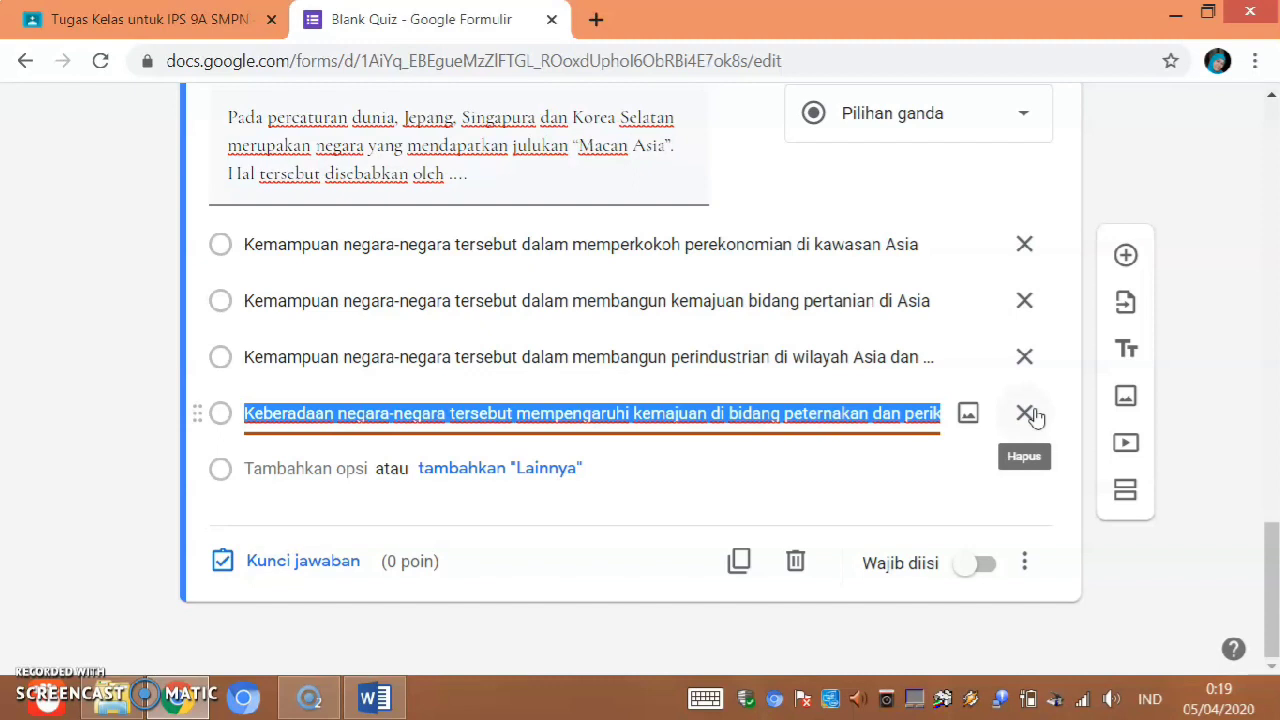
# - Set the answer key to "Kemampuan negara-negara tersebut dalam memperkokoh perekonomian di kawasan Asia" with 1 point
pyautogui.click(329, 564)
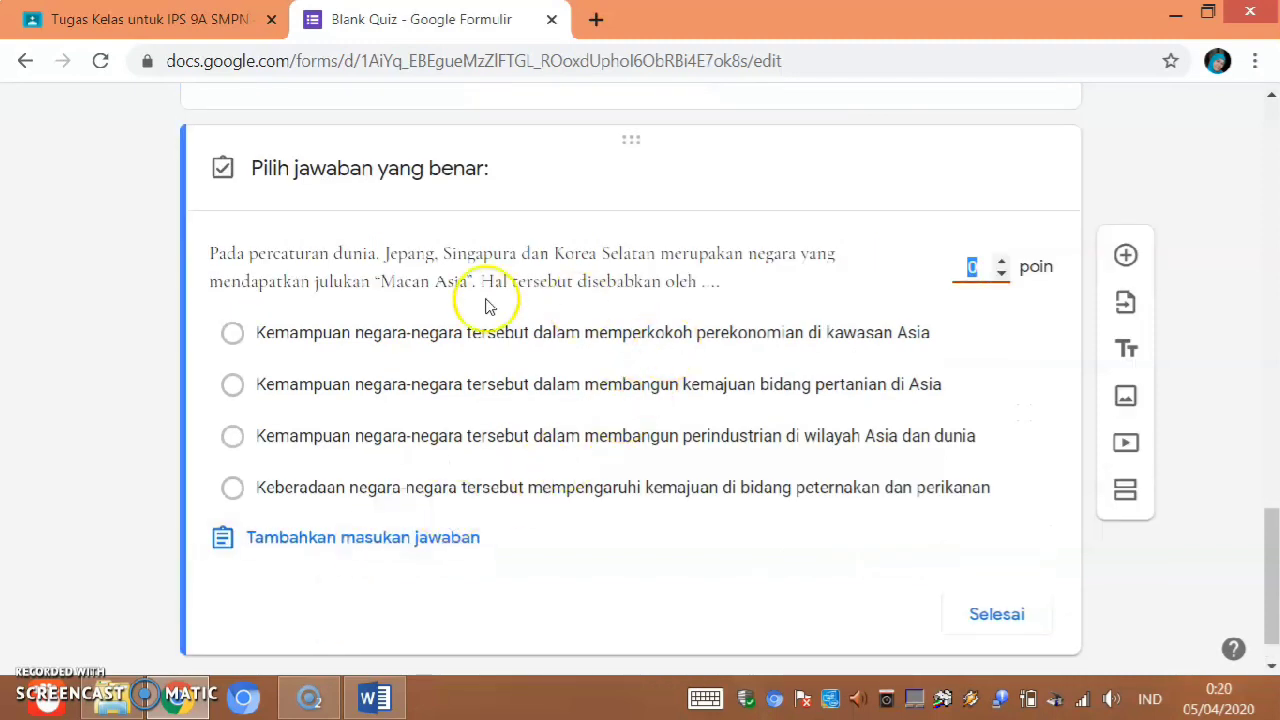
pyautogui.click(233, 332)
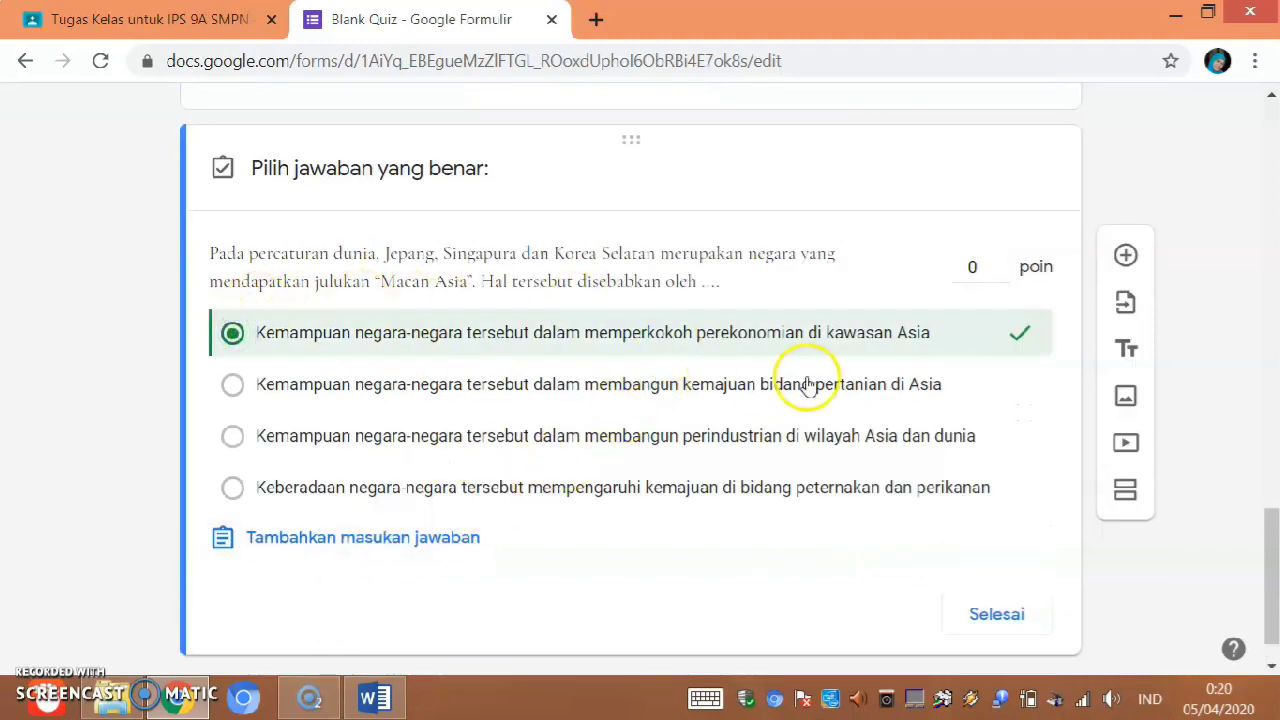
pyautogui.click(1001, 262)
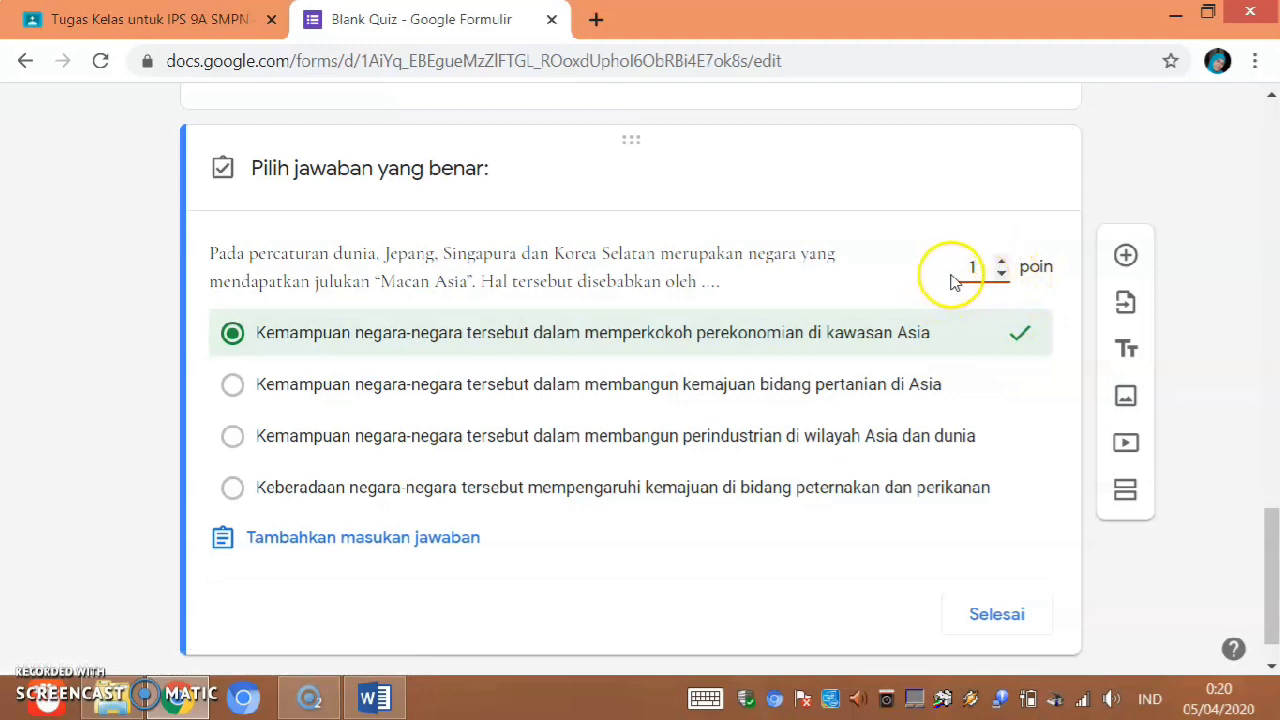
pyautogui.click(995, 616)
pyautogui.click(997, 627)
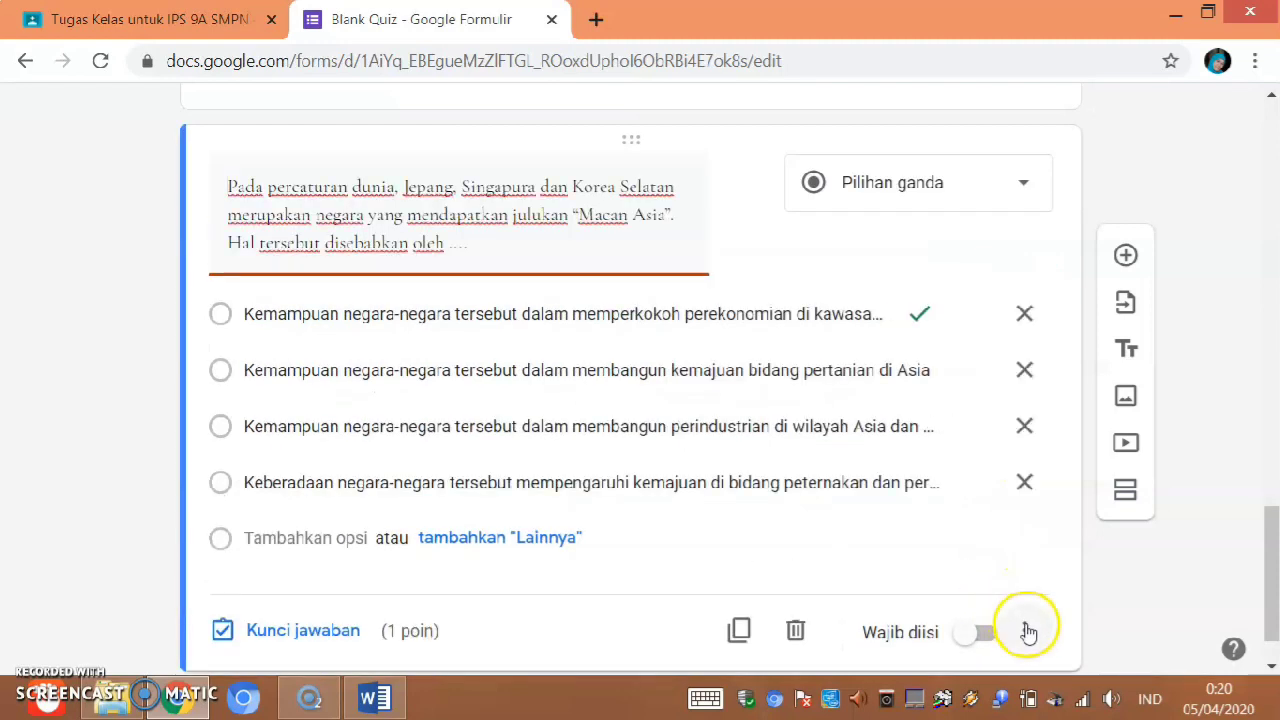
# - Turn on shuffled option order (Acak urutan opsi) for the "Macan Asia" question and look back over the form's earlier questions
pyautogui.click(1027, 628)
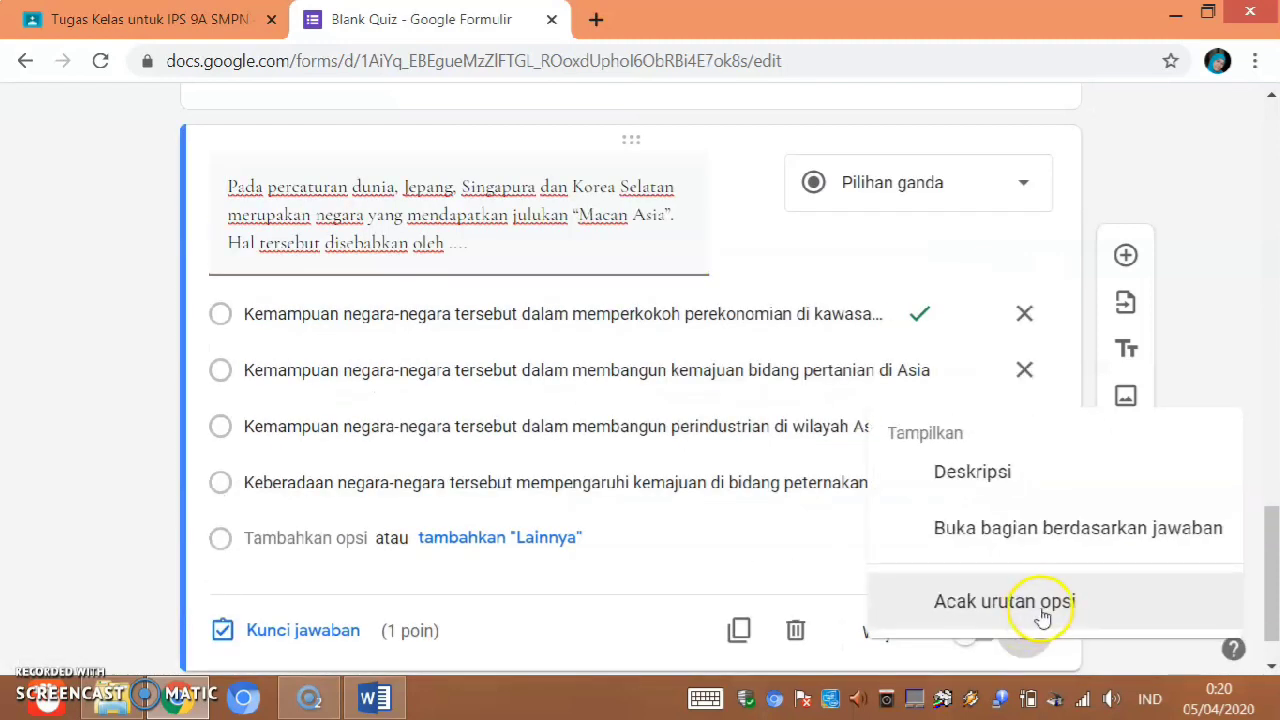
pyautogui.click(1022, 597)
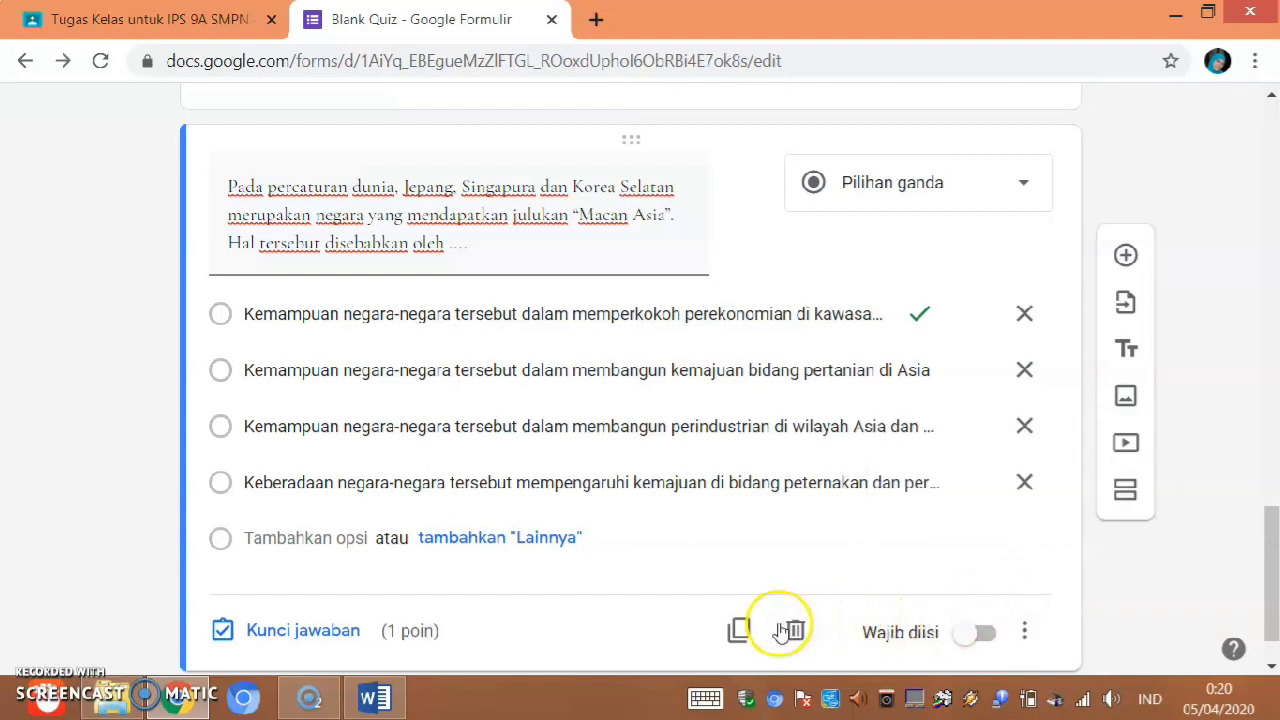
pyautogui.scroll(-1, 1057, 445)
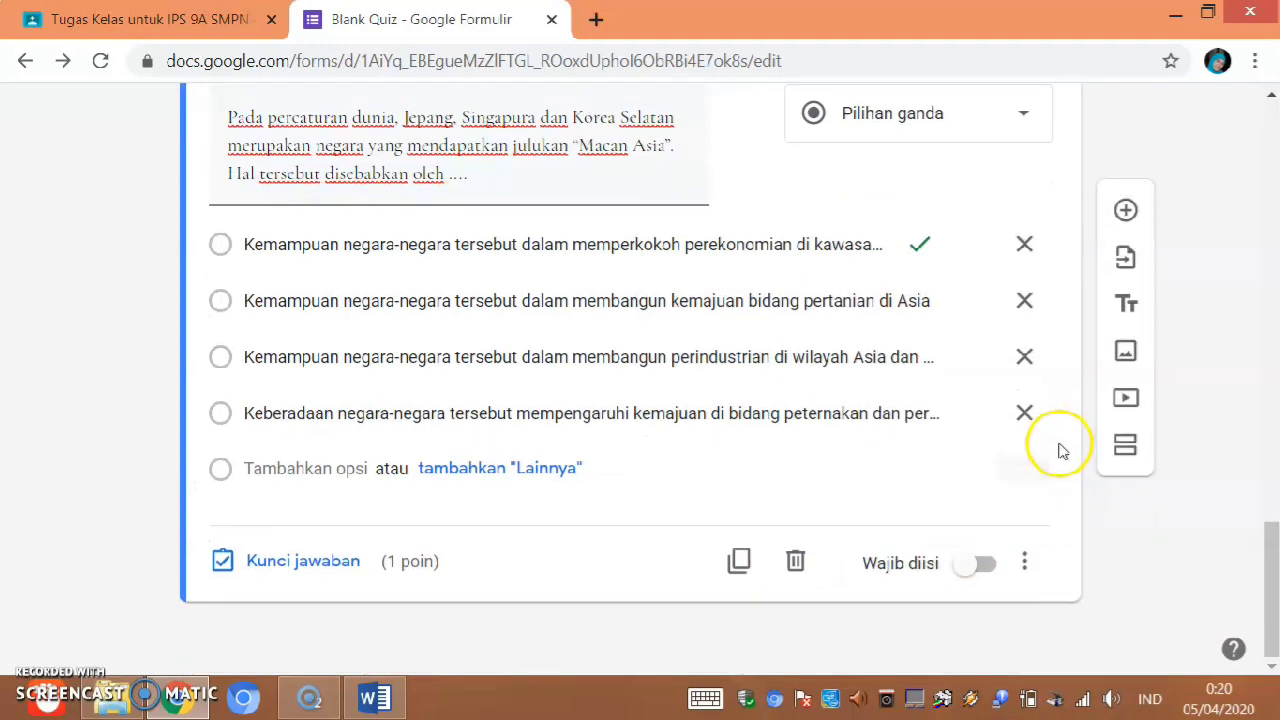
pyautogui.scroll(3, 1037, 477)
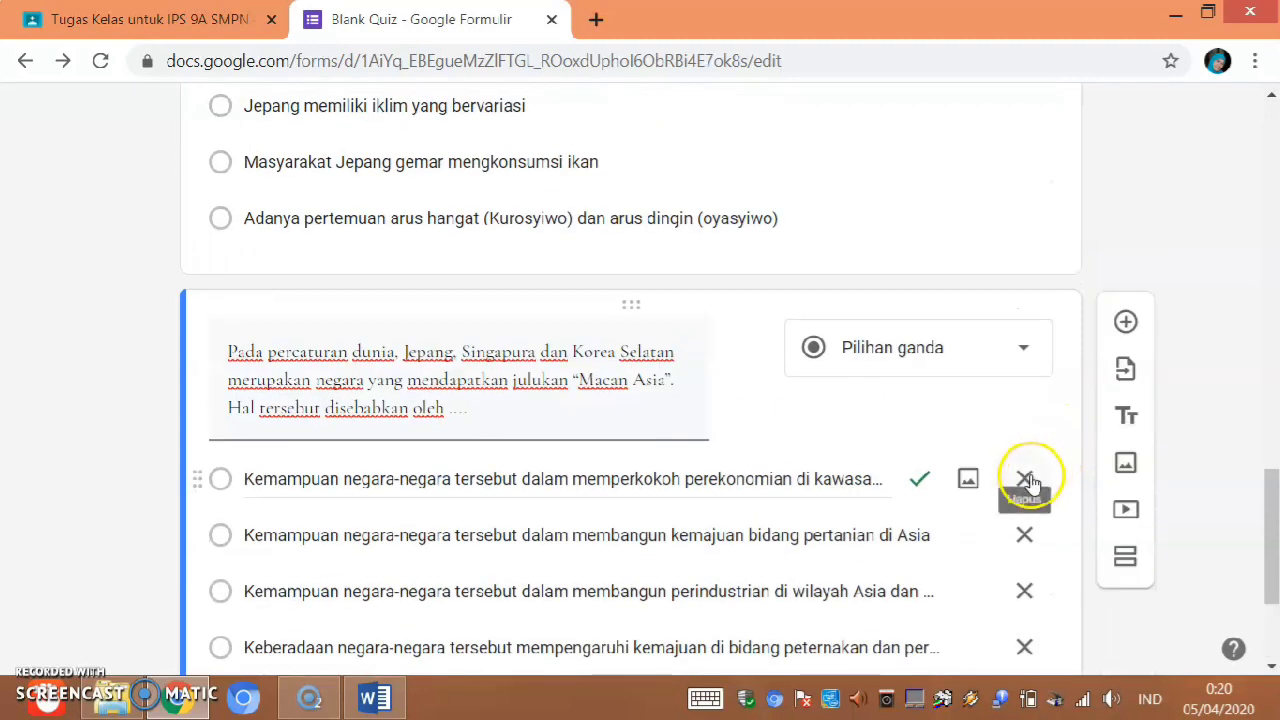
pyautogui.scroll(3, 1030, 483)
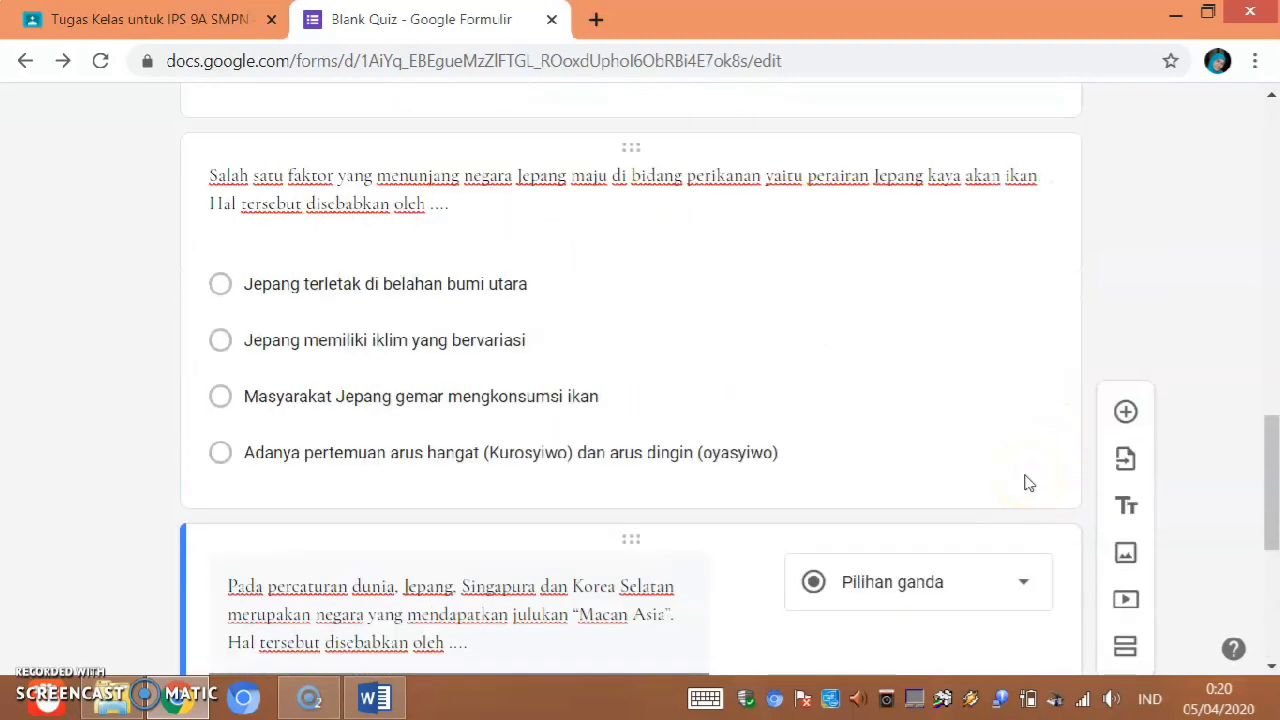
pyautogui.scroll(5, 1030, 483)
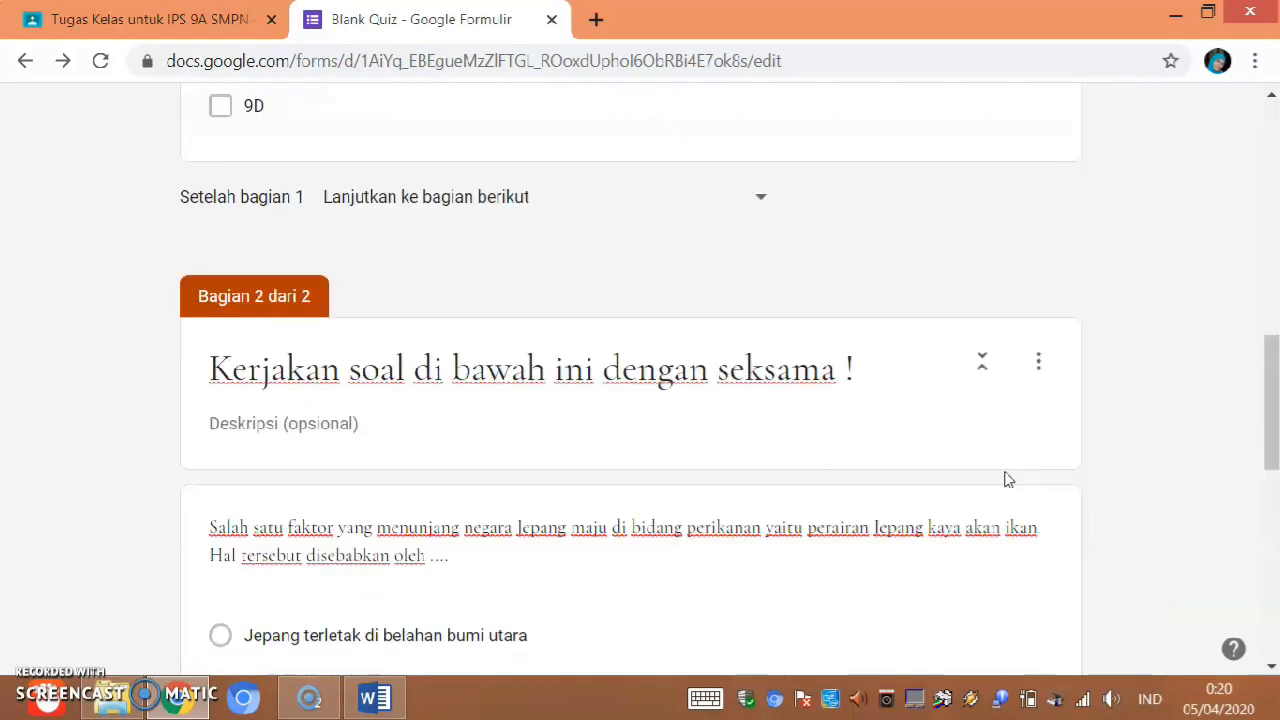
pyautogui.scroll(6, 1006, 480)
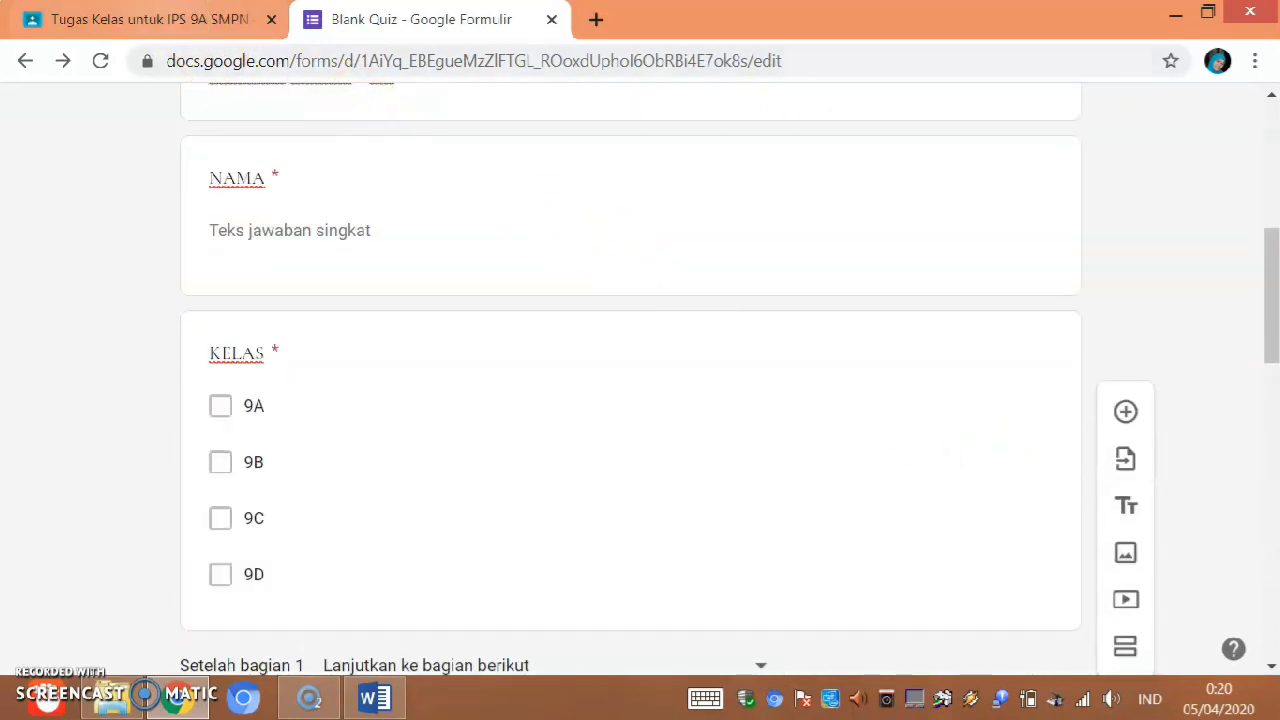
# - In Google Classroom, check the classes selected for the "ULANGAN AHRIAN 1 IPS" assignment, assign it, and view the classwork list
pyautogui.click(167, 20)
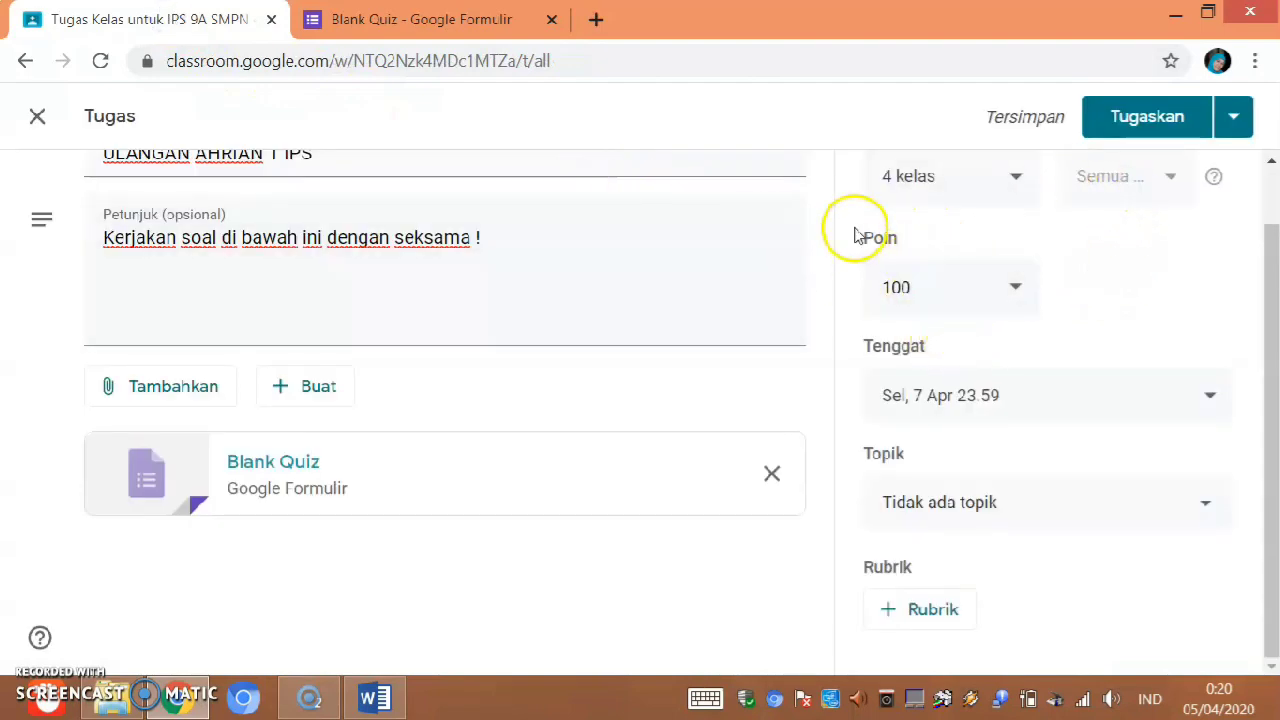
pyautogui.click(1027, 180)
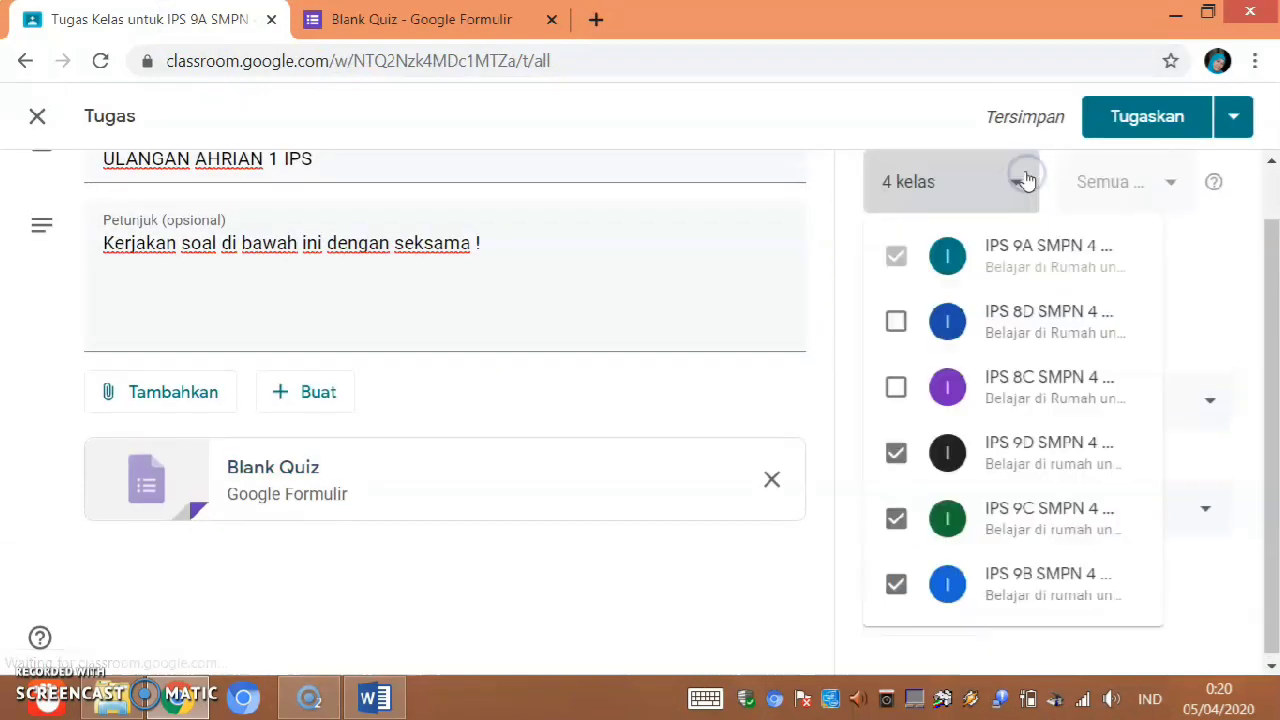
pyautogui.click(1153, 117)
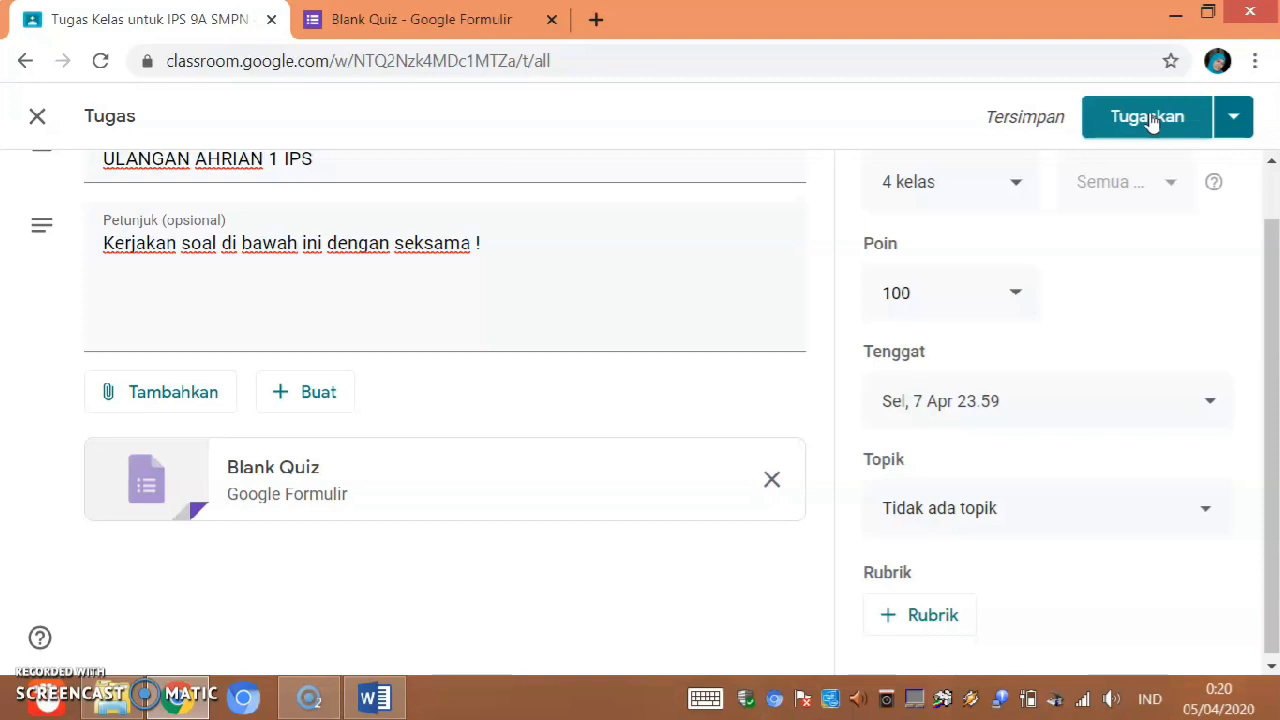
pyautogui.click(1131, 108)
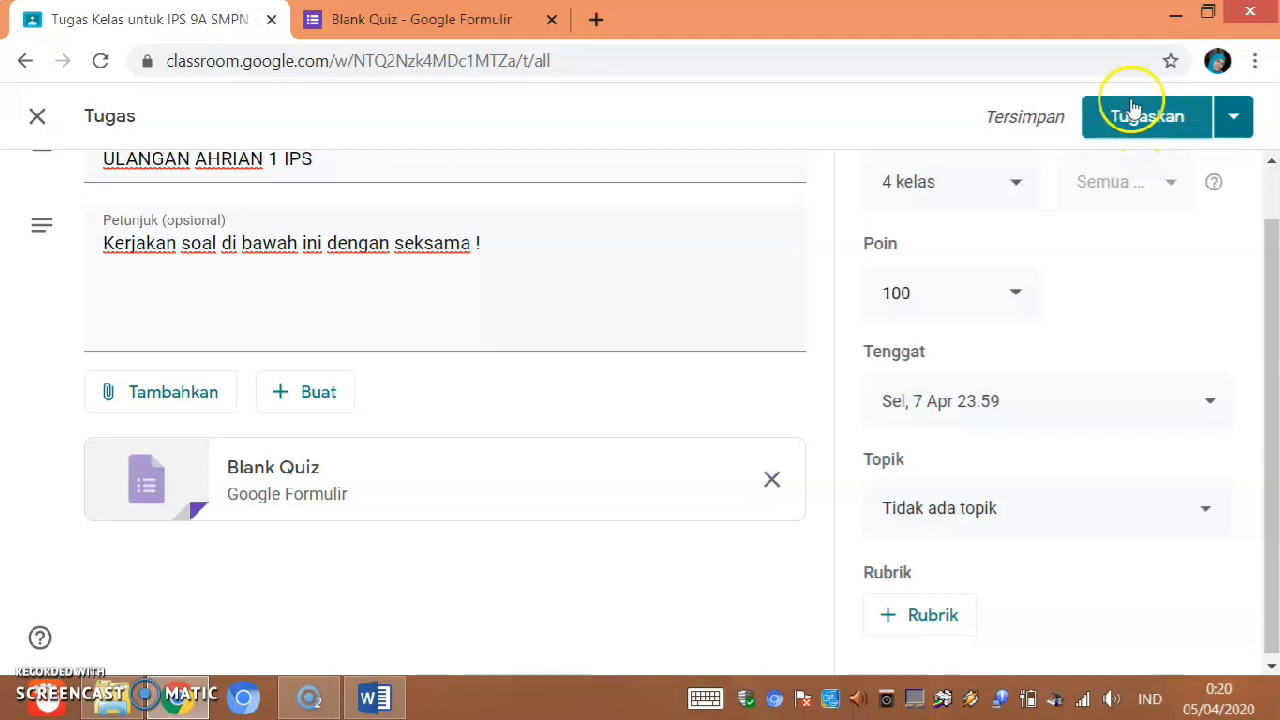
pyautogui.click(1136, 116)
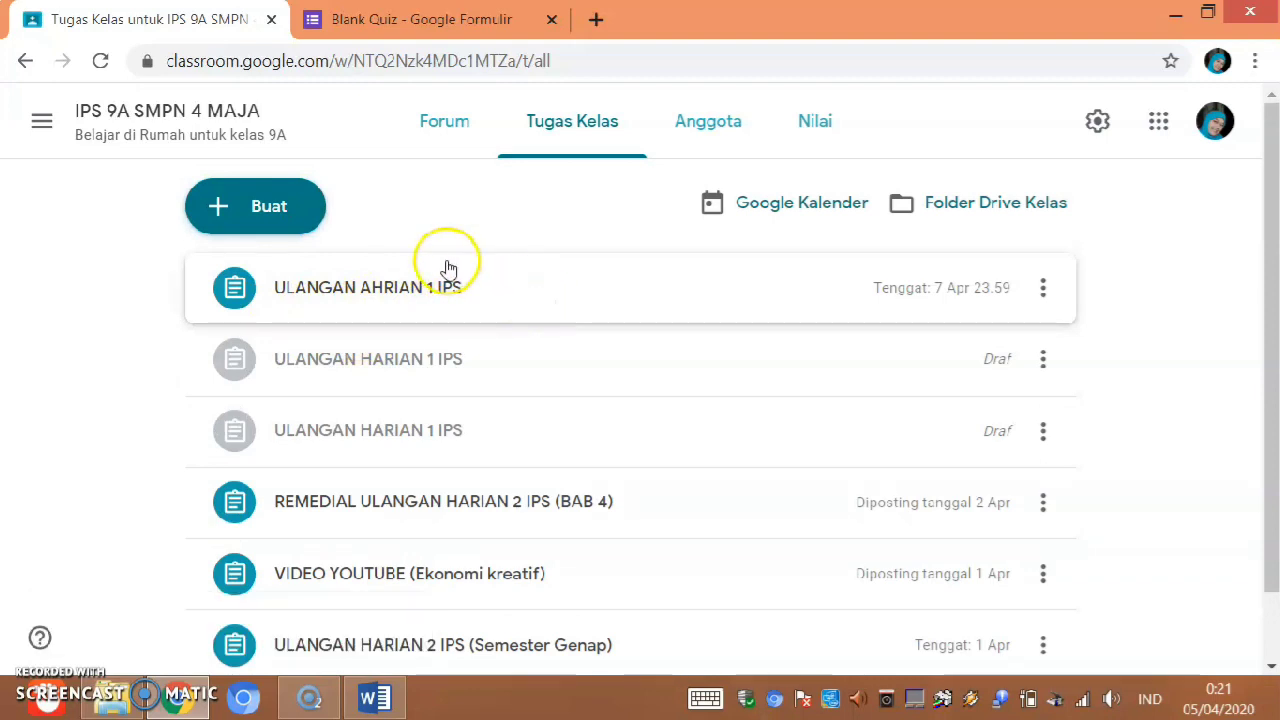
pyautogui.scroll(-1, 449, 266)
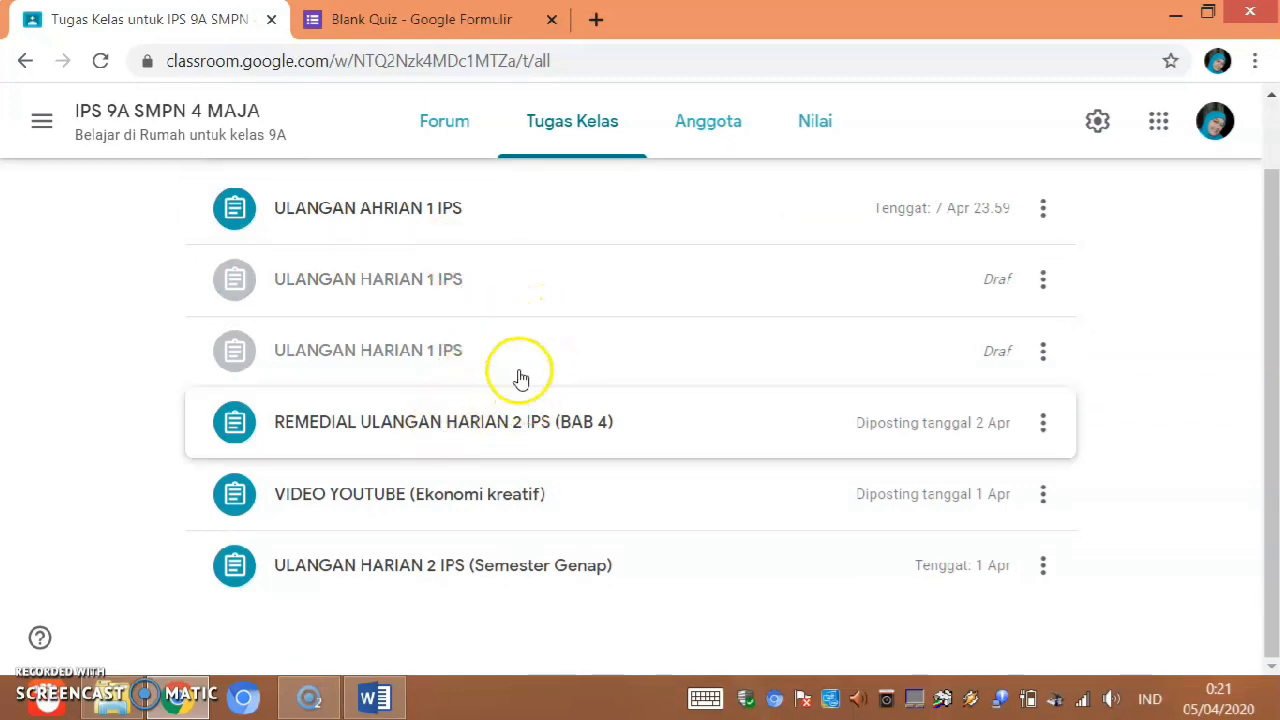
# - Open the IPS 9D SMPN 4 MAJA class and check its forum for the "ULANGAN AHRIAN 1 IPS" assignment post
pyautogui.scroll(1, 466, 416)
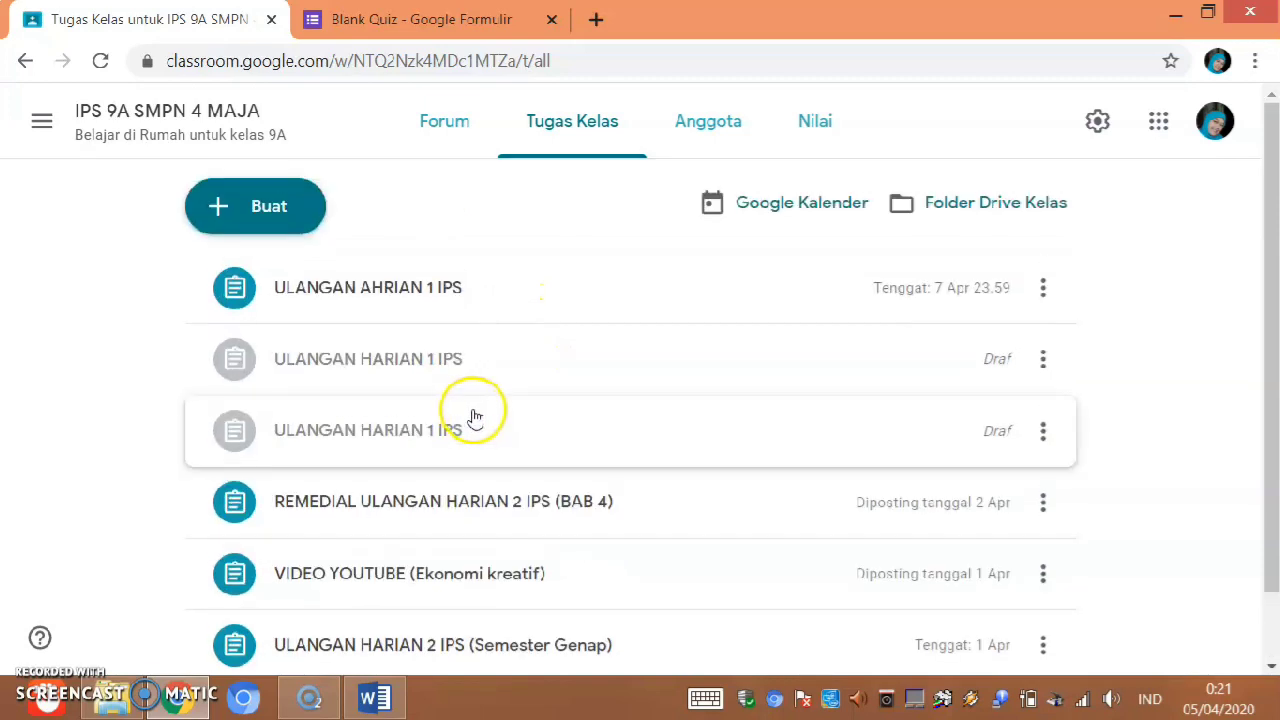
pyautogui.click(42, 125)
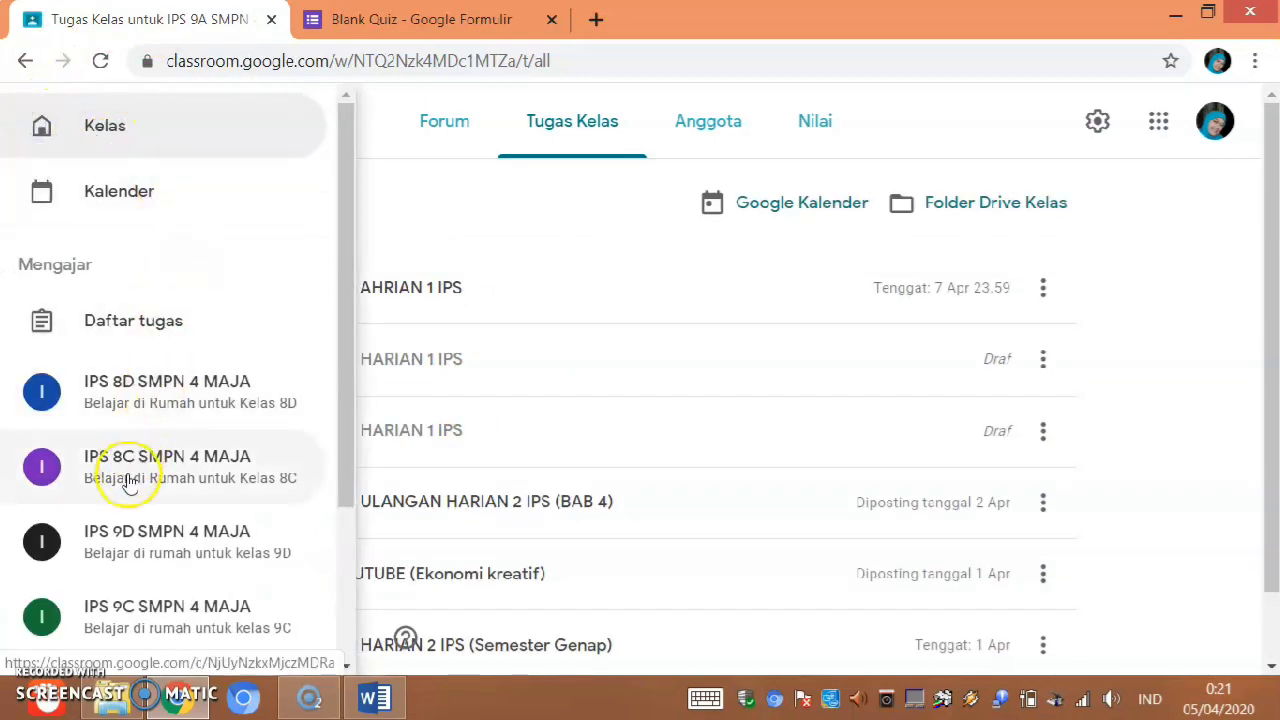
pyautogui.click(118, 543)
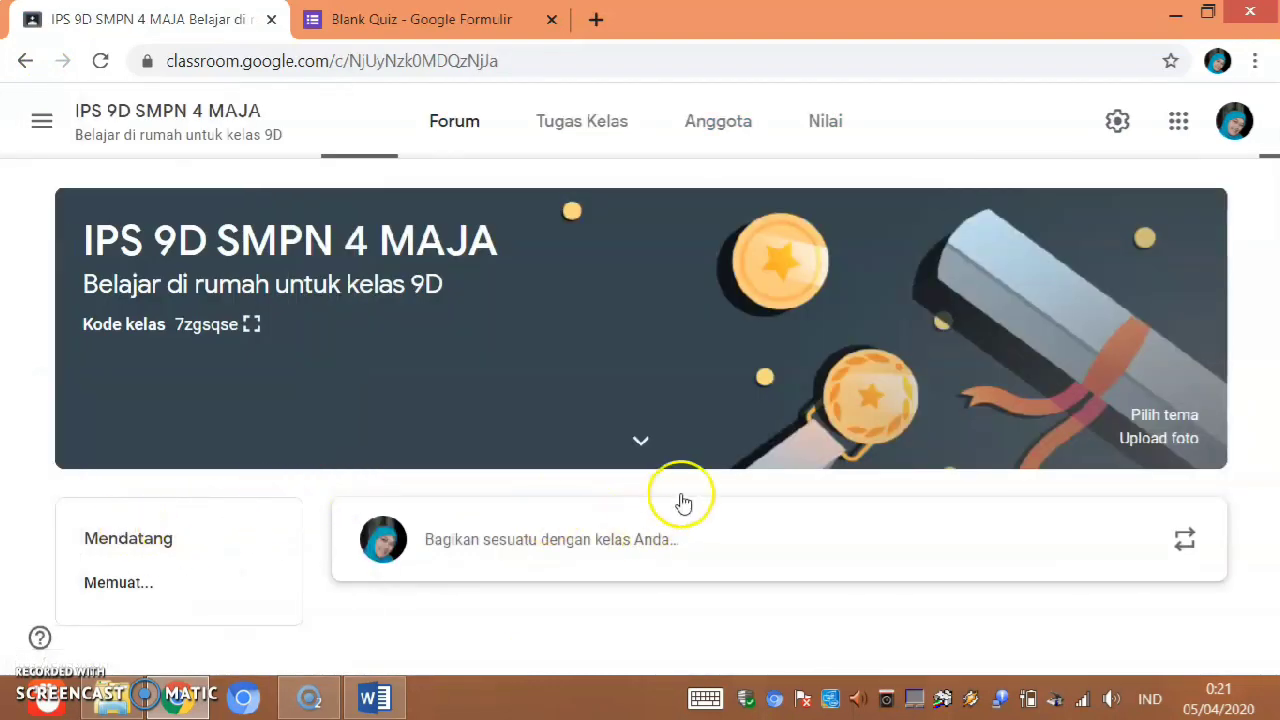
pyautogui.scroll(-3, 546, 393)
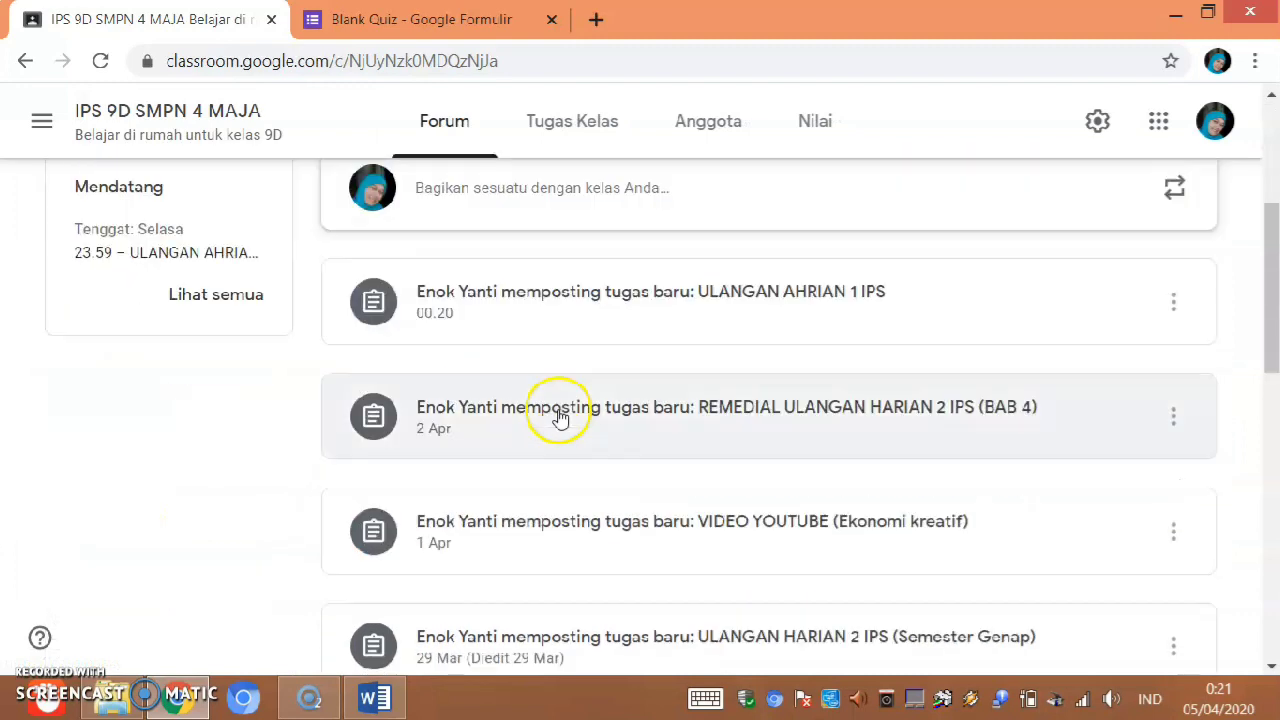
pyautogui.scroll(2, 564, 408)
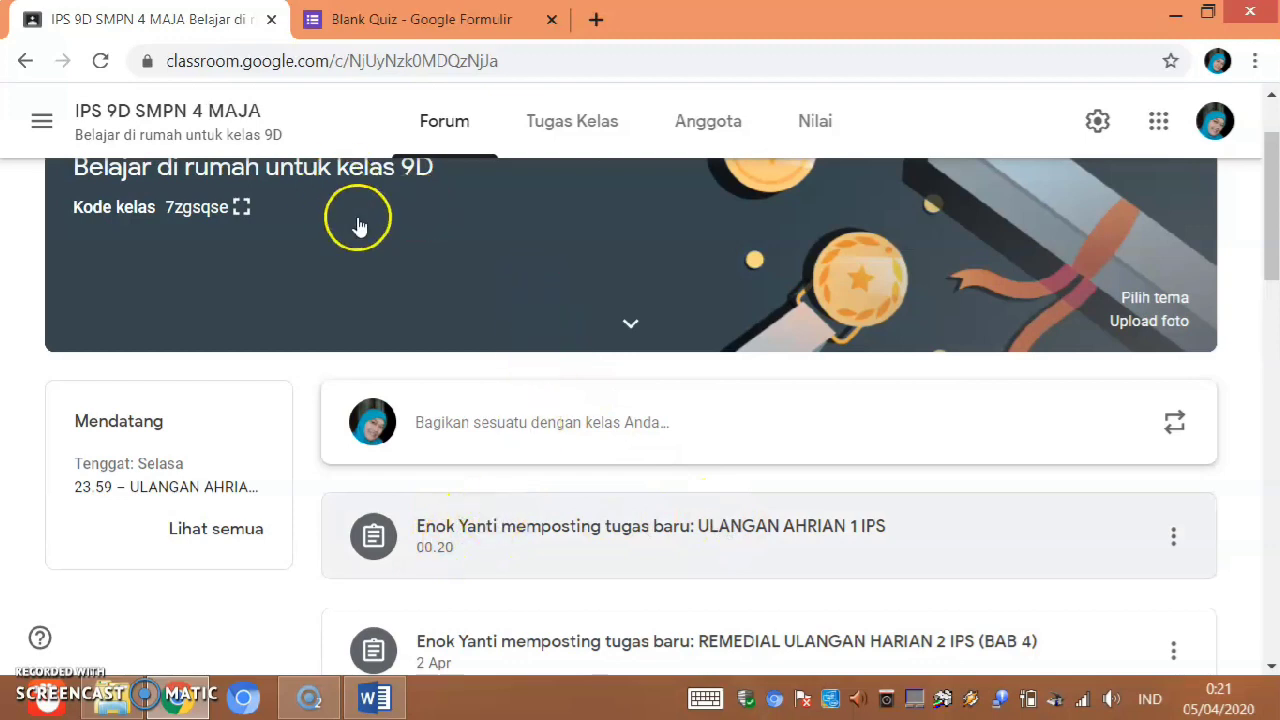
pyautogui.scroll(1, 474, 250)
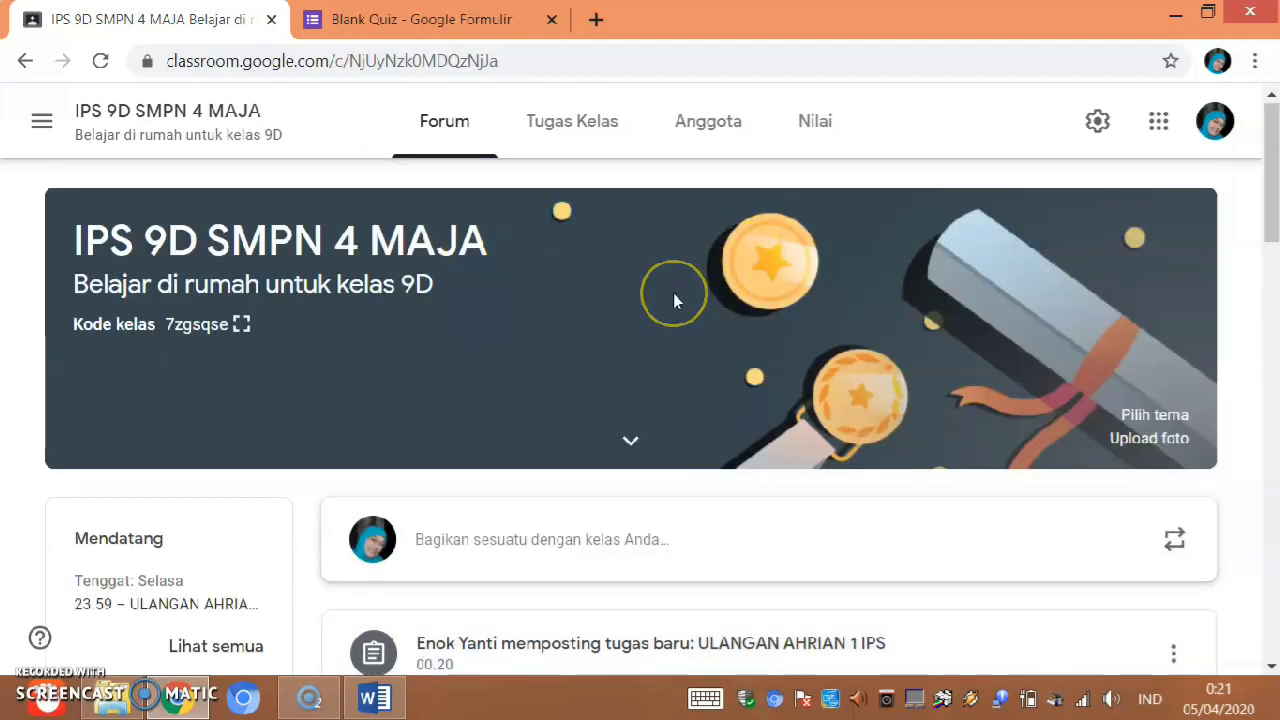